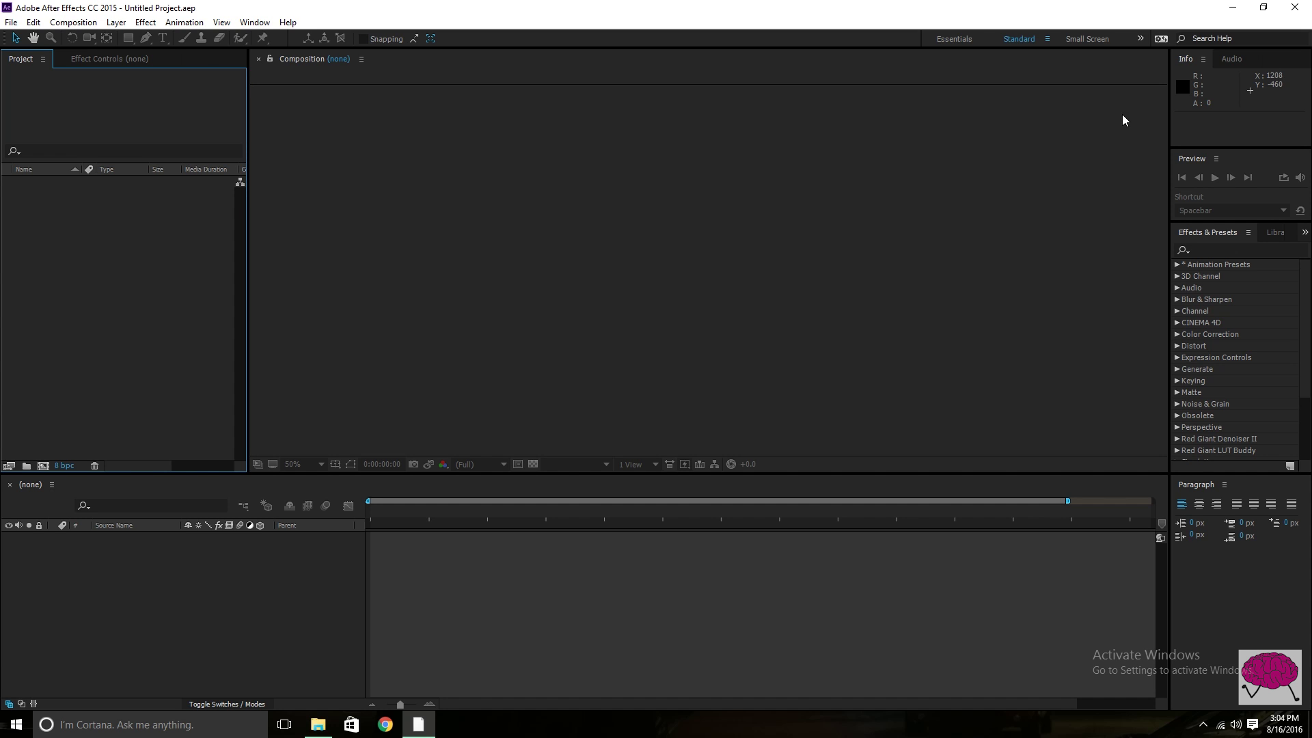
Minimize After Effects and open the Text Message VFX folder on the desktop.
{"action": "left_click", "coordinate": [1233, 9]}
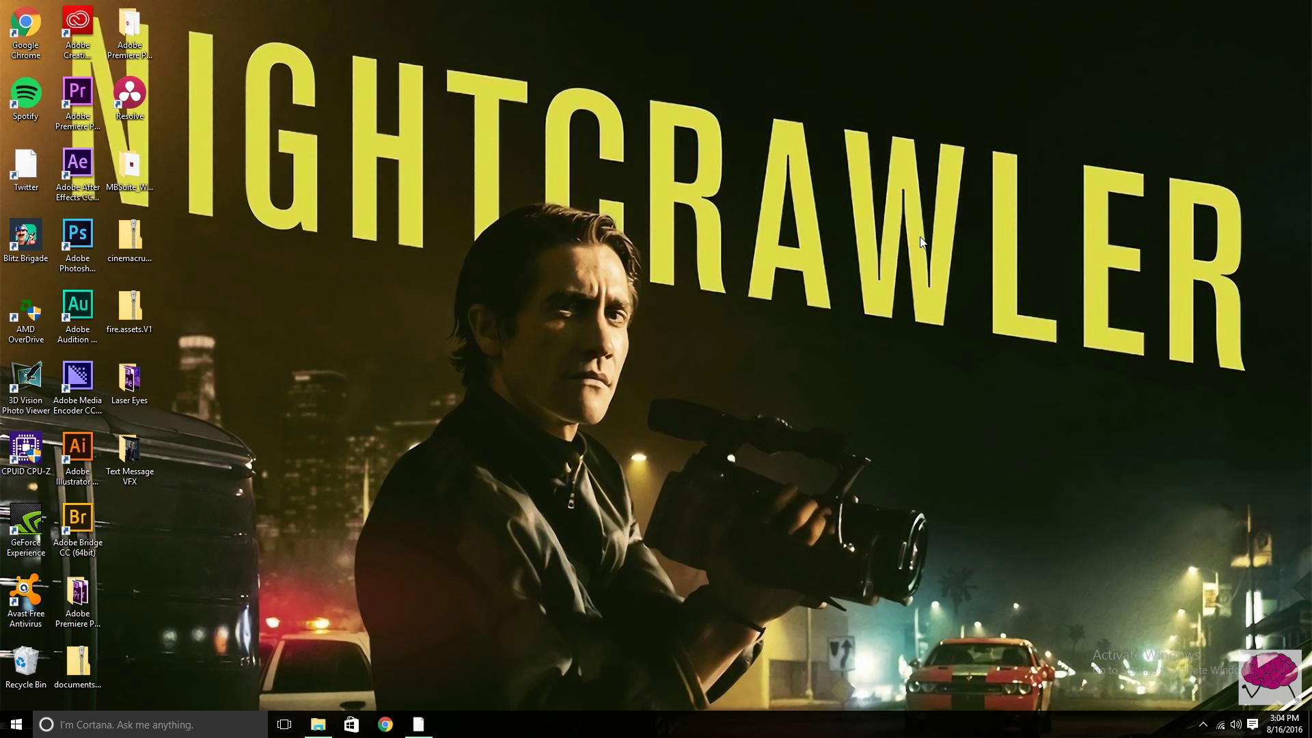
{"action": "double_click", "coordinate": [138, 458]}
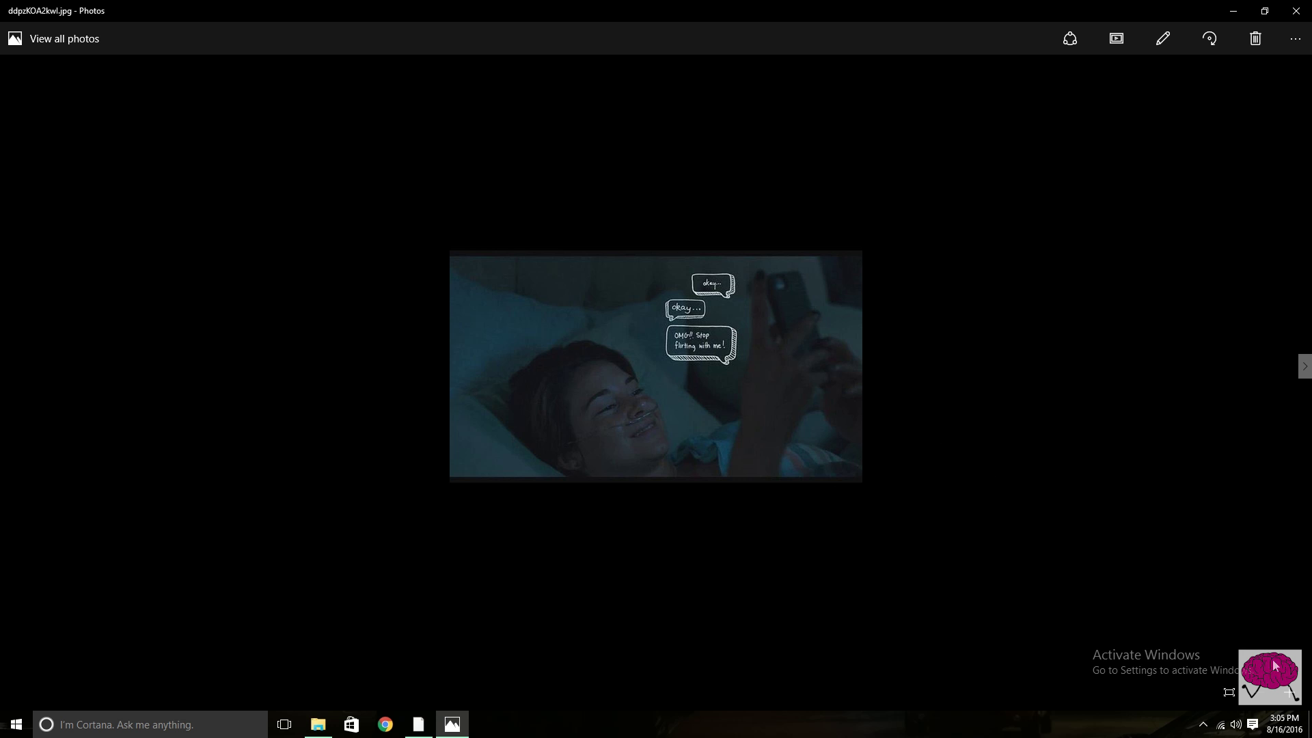
Zoom into the girl-texting photo, browse the stills through hoc-parallel-texting, then close Photos.
{"action": "scroll", "coordinate": [1296, 697], "scroll_direction": "up", "scroll_amount": 1}
{"action": "left_click", "coordinate": [1291, 695]}
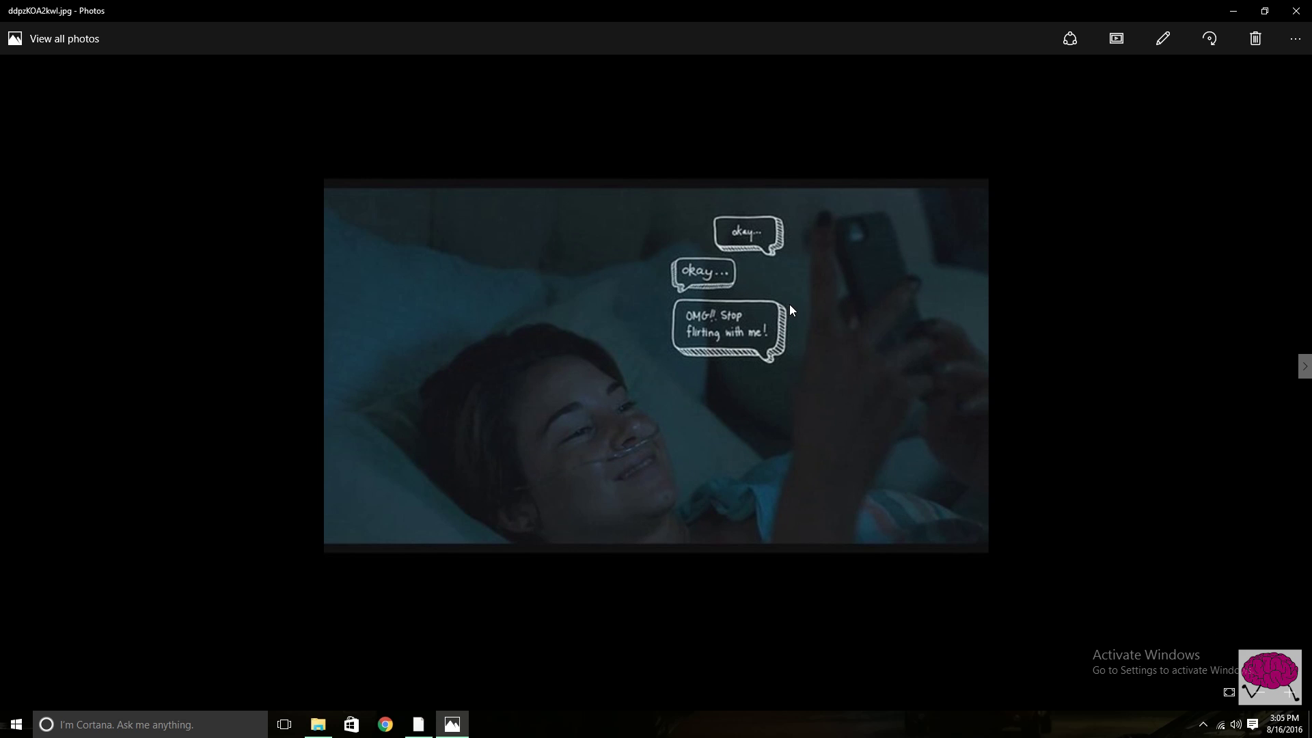
{"action": "key", "text": "Right"}
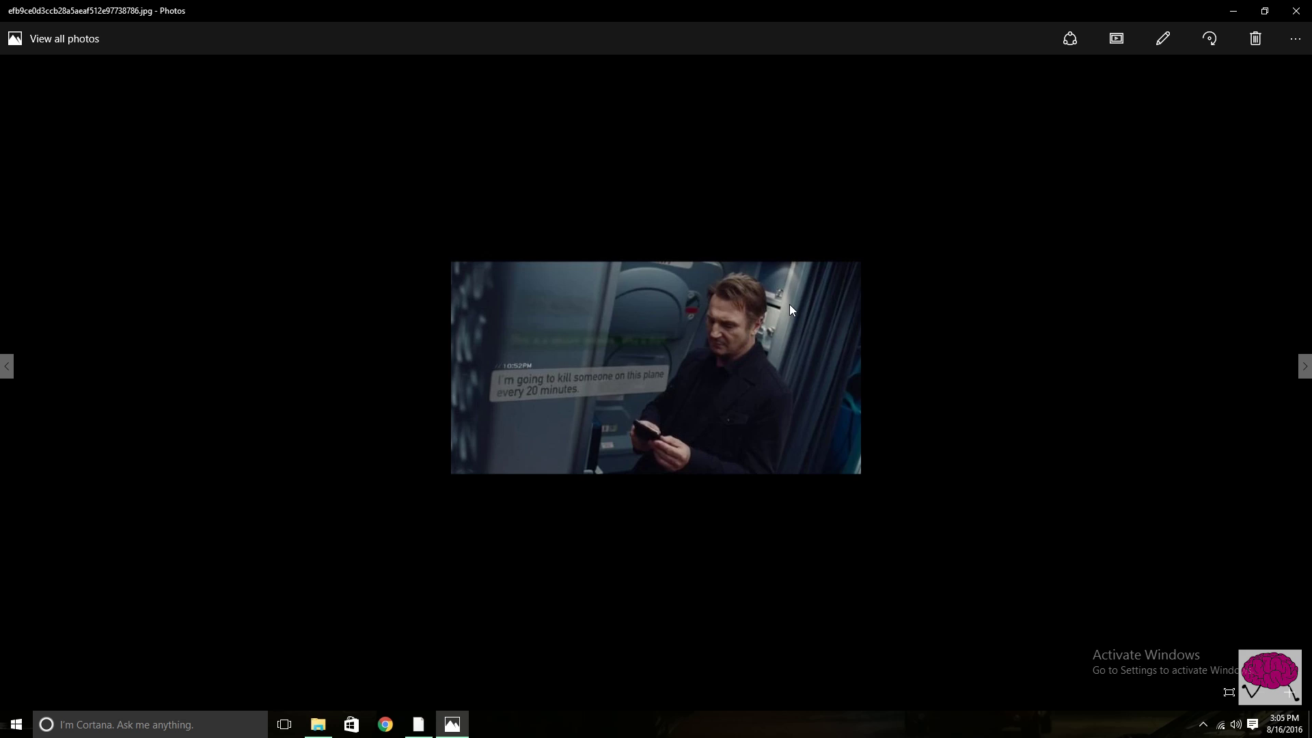
{"action": "key", "text": "Left"}
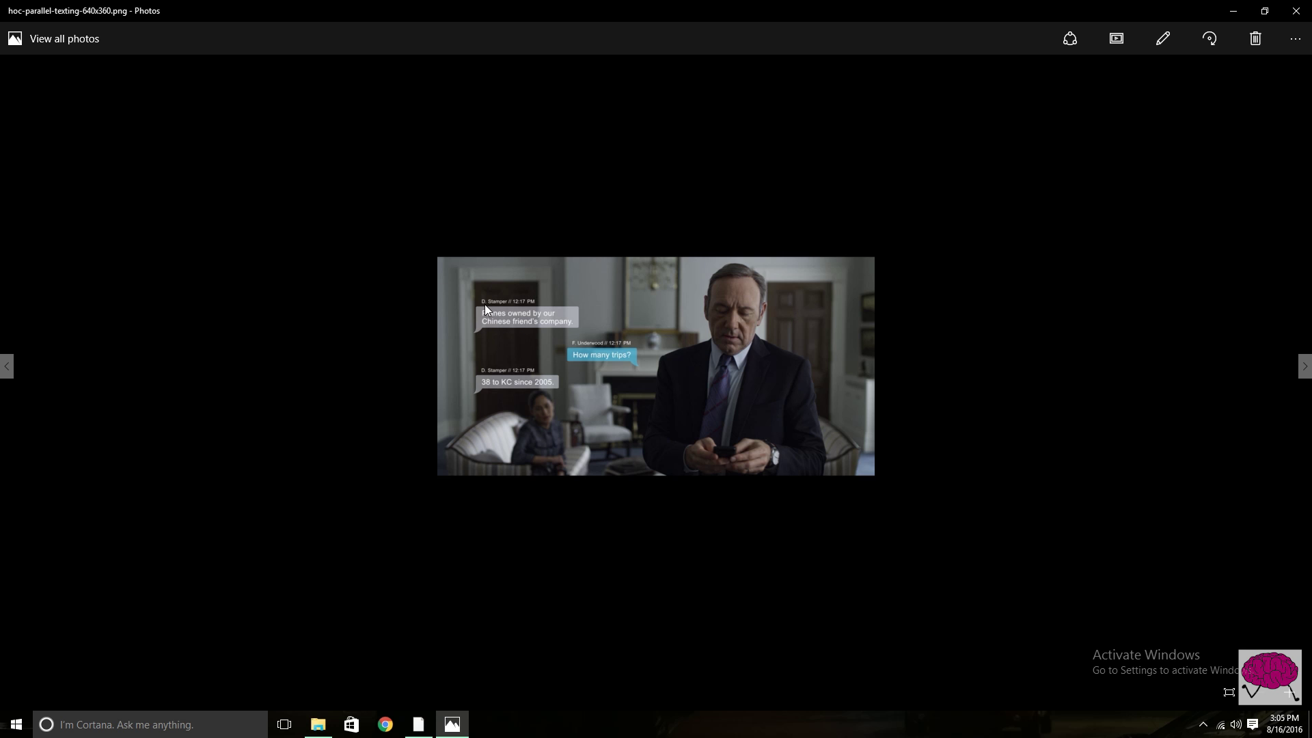
{"action": "key", "text": "Right"}
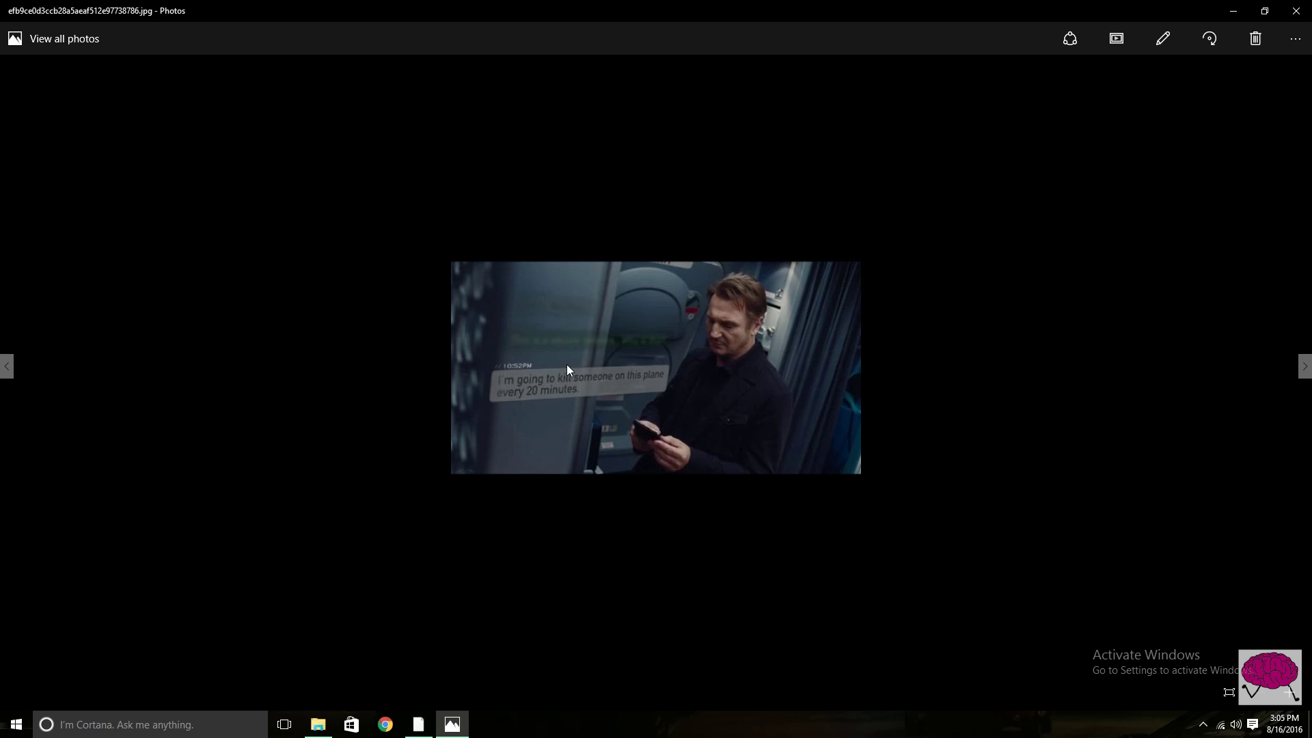
{"action": "key", "text": "Left"}
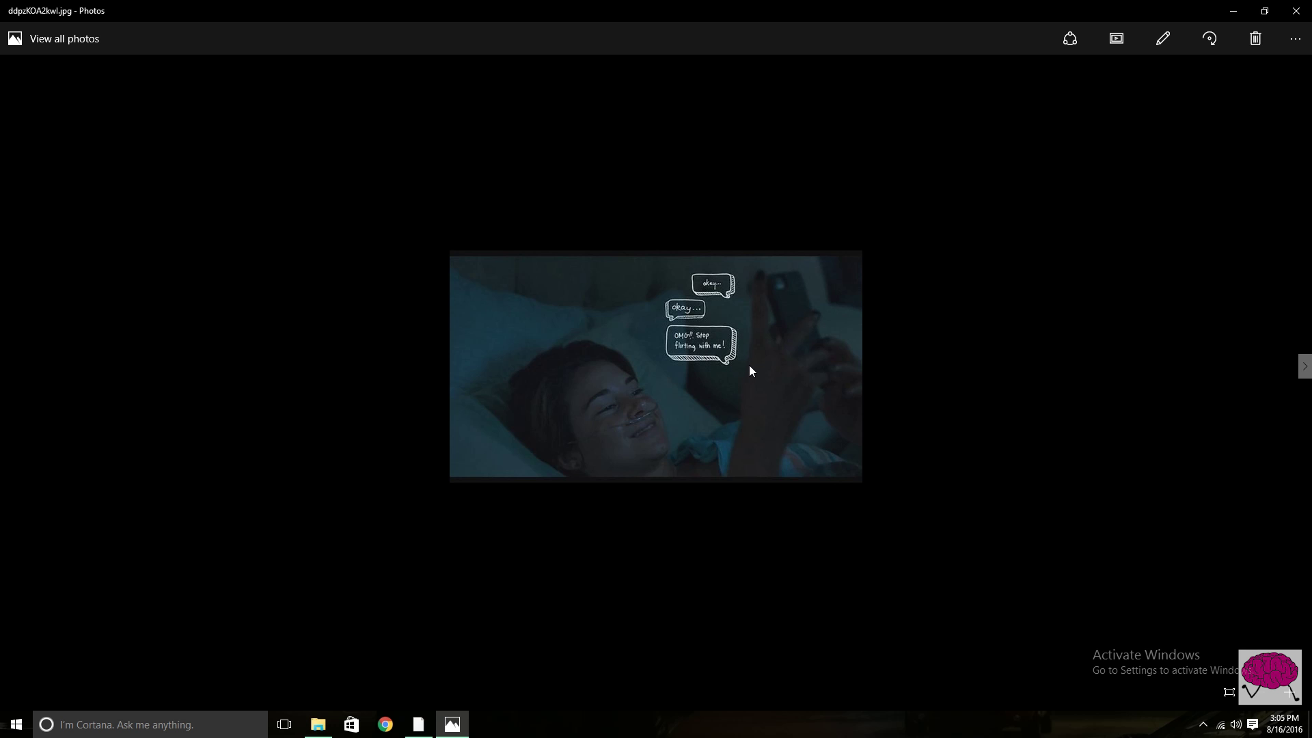
{"action": "key", "text": "Right"}
{"action": "key", "text": "Right"}
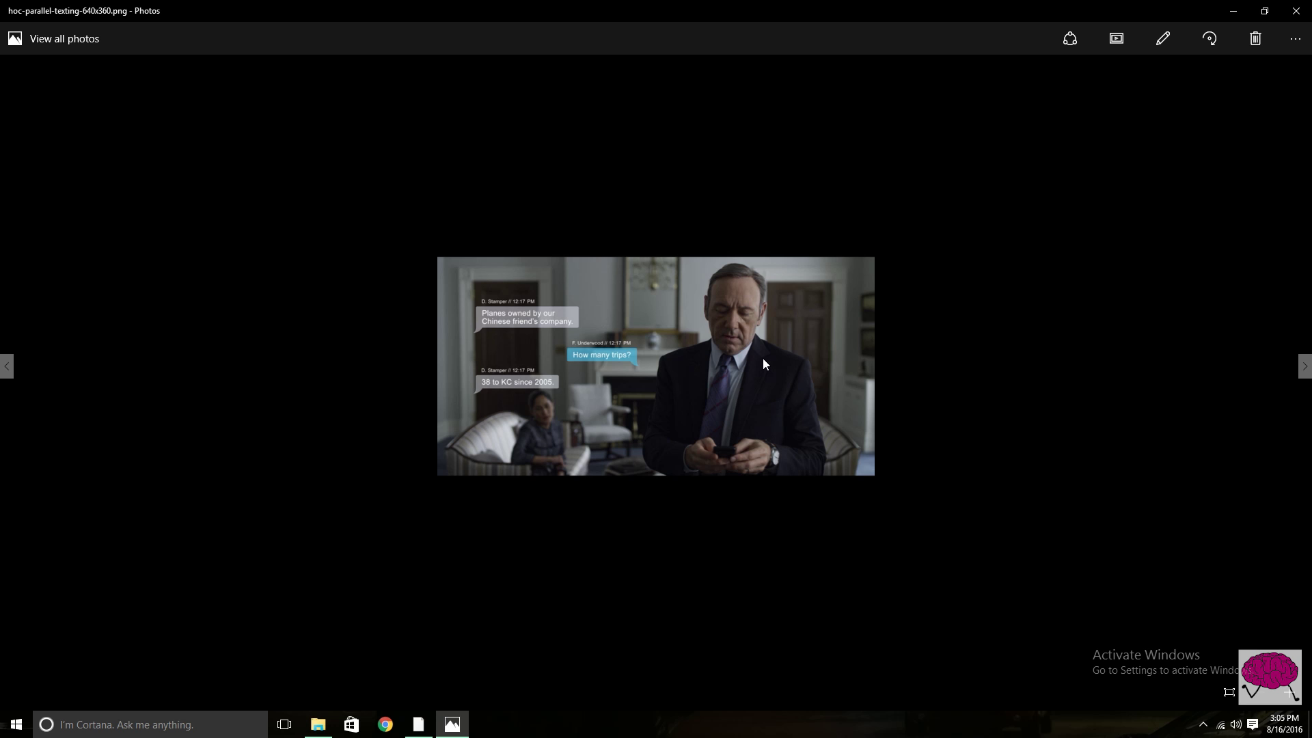
{"action": "left_click", "coordinate": [1302, 7]}
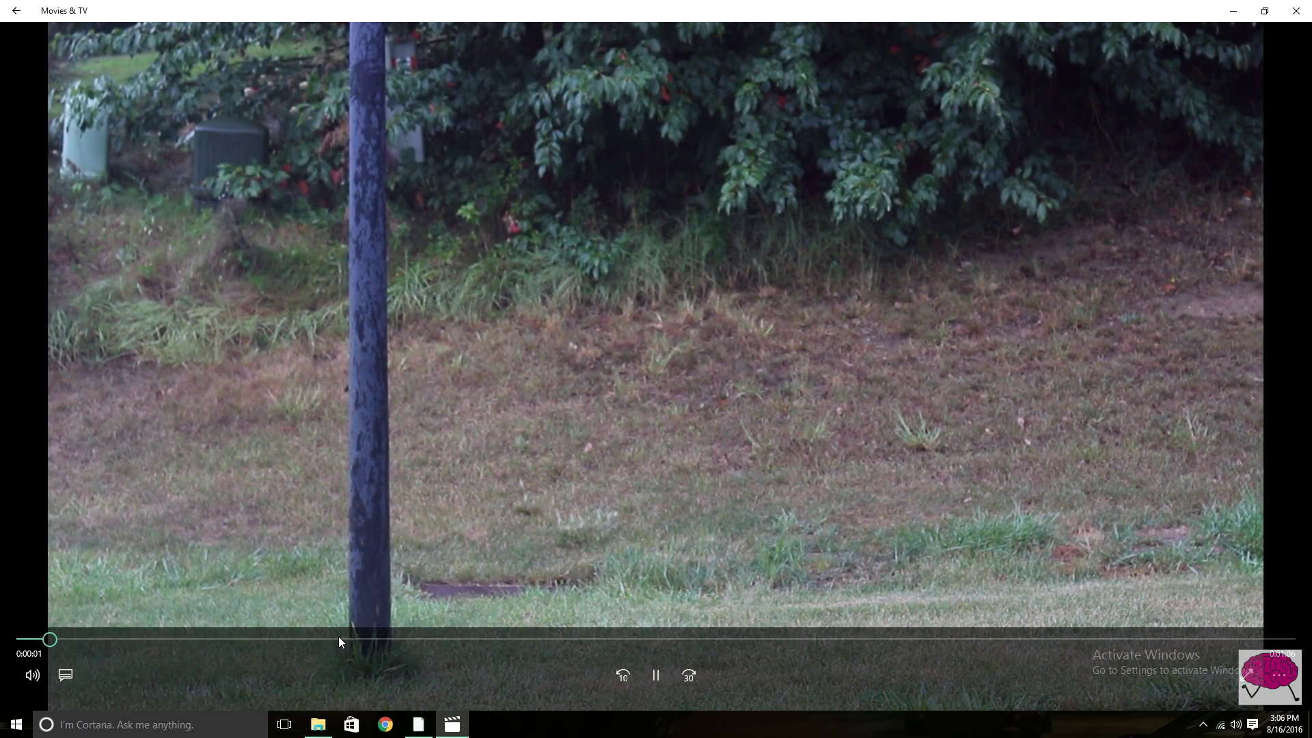
Scrub the Text Use clip ahead, pause on the hooded man texting, and close the player.
{"action": "left_click_drag", "start_coordinate": [339, 639], "coordinate": [588, 638]}
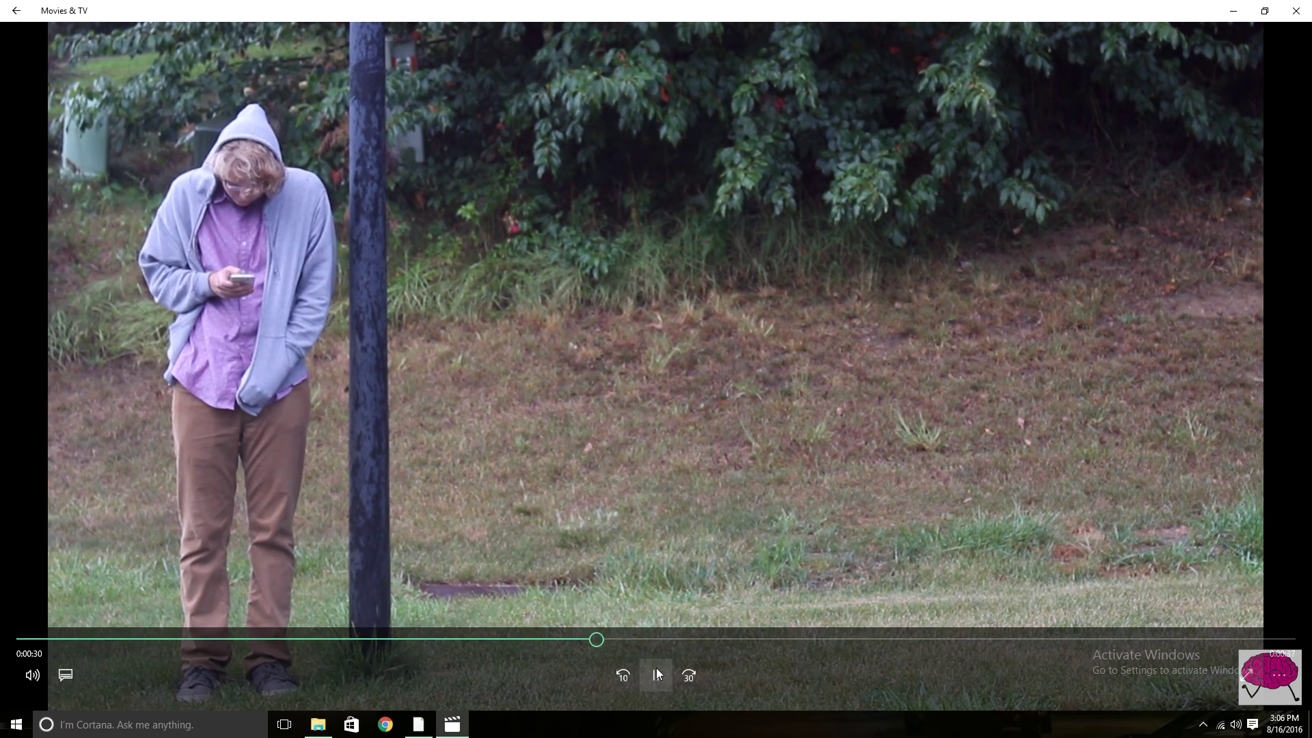
{"action": "left_click", "coordinate": [655, 675]}
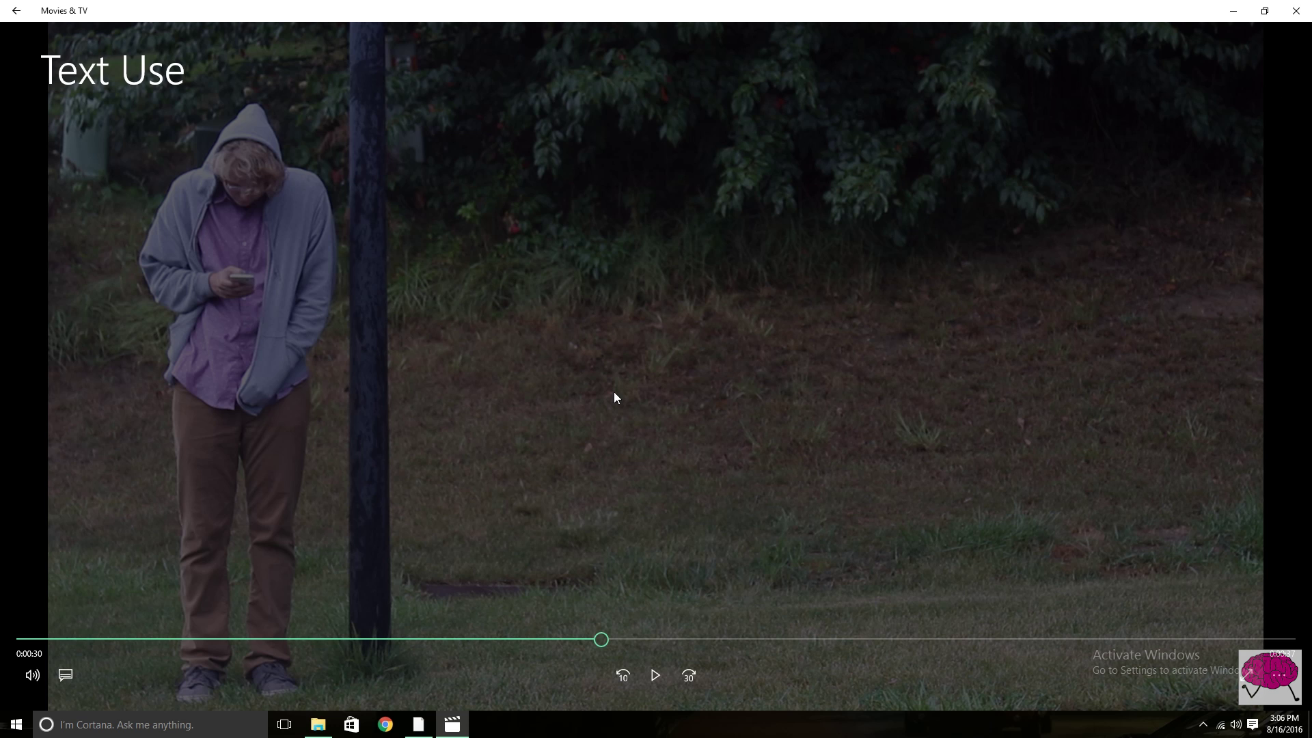
{"action": "left_click", "coordinate": [1295, 10]}
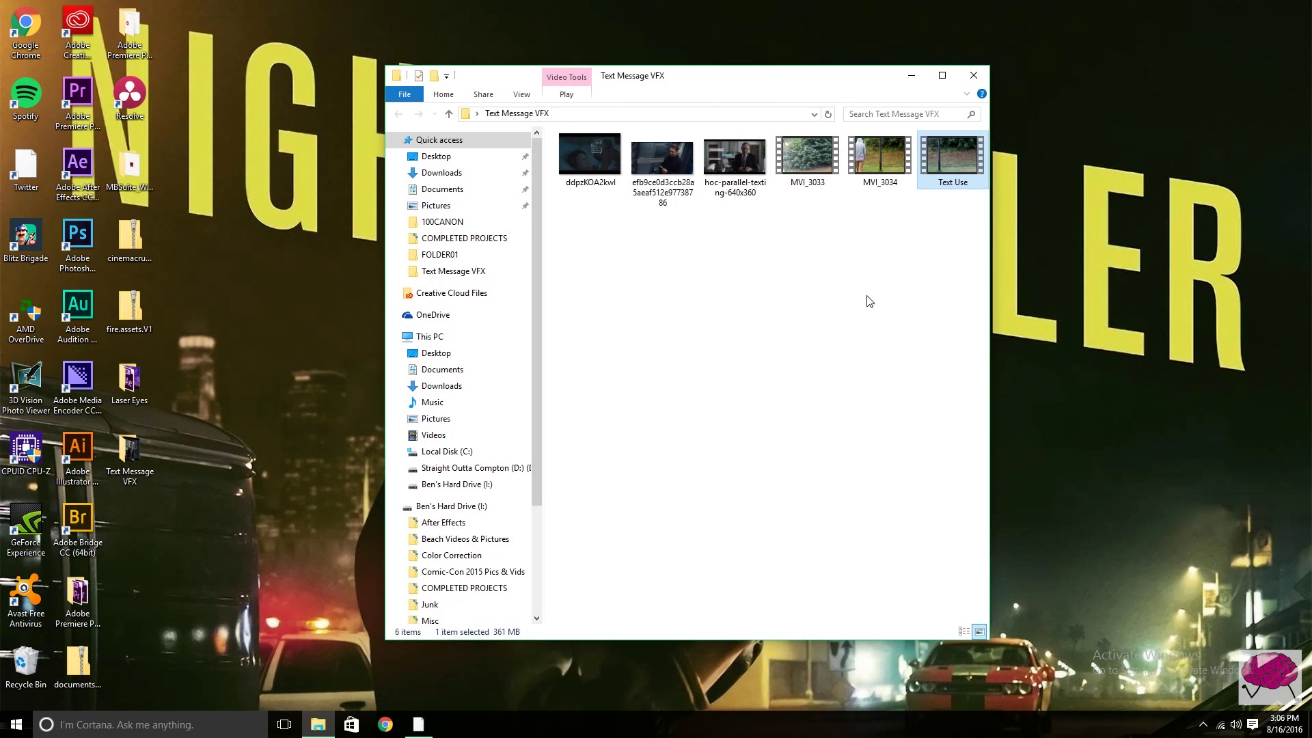
Reopen the plane still, cycle the reference images to hoc-parallel-texting, and close Photos.
{"action": "double_click", "coordinate": [682, 152]}
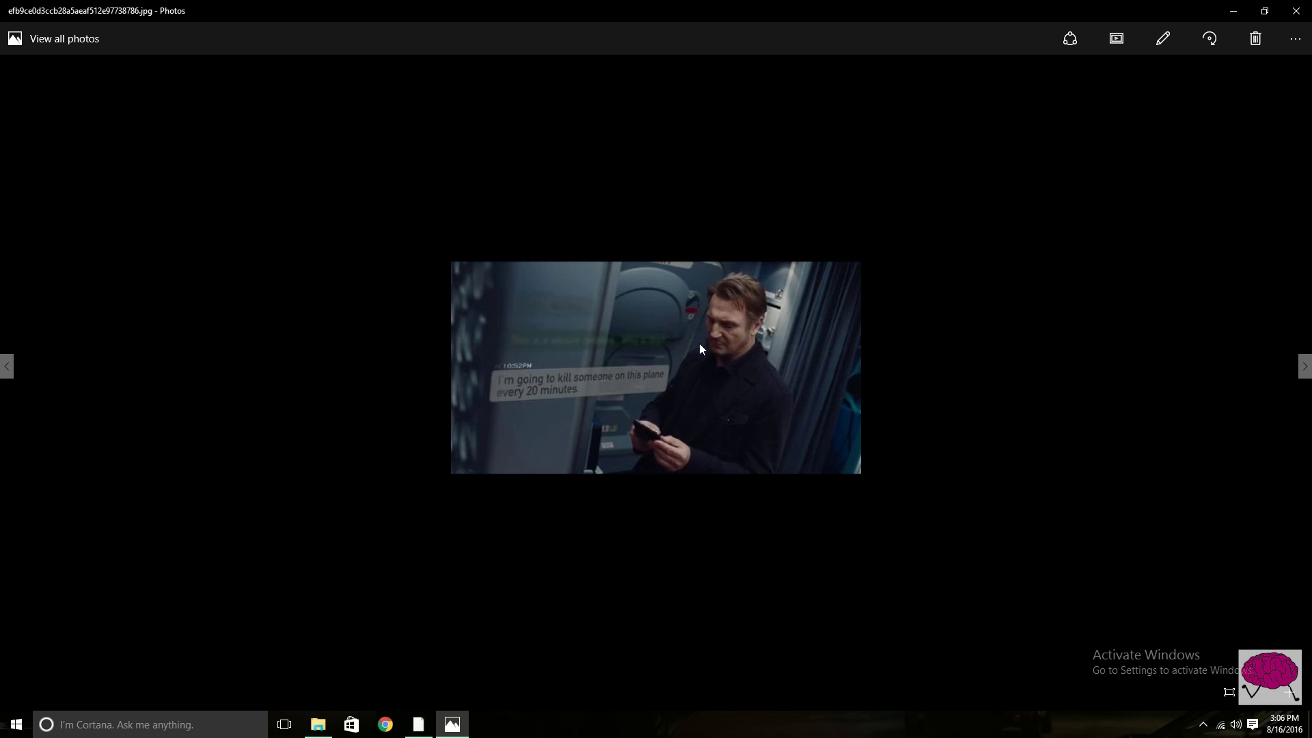
{"action": "key", "text": "Left"}
{"action": "key", "text": "Left"}
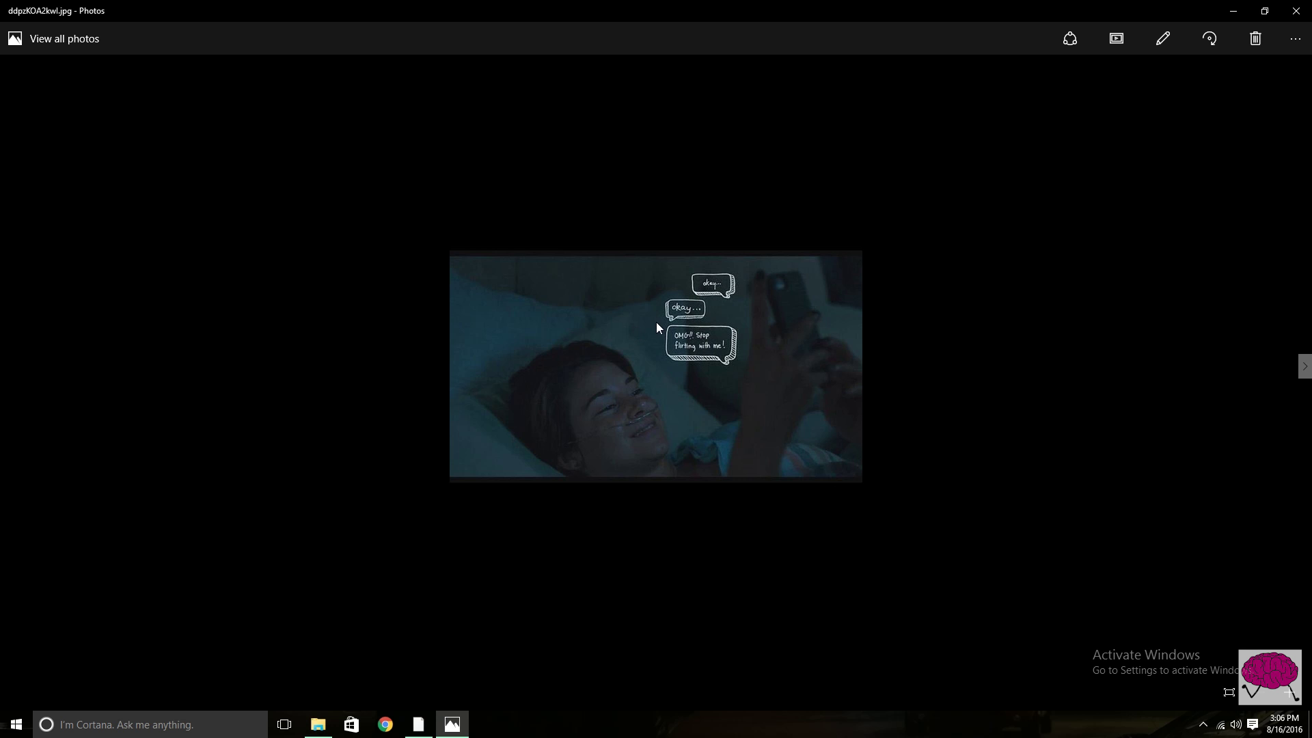
{"action": "key", "text": "Right"}
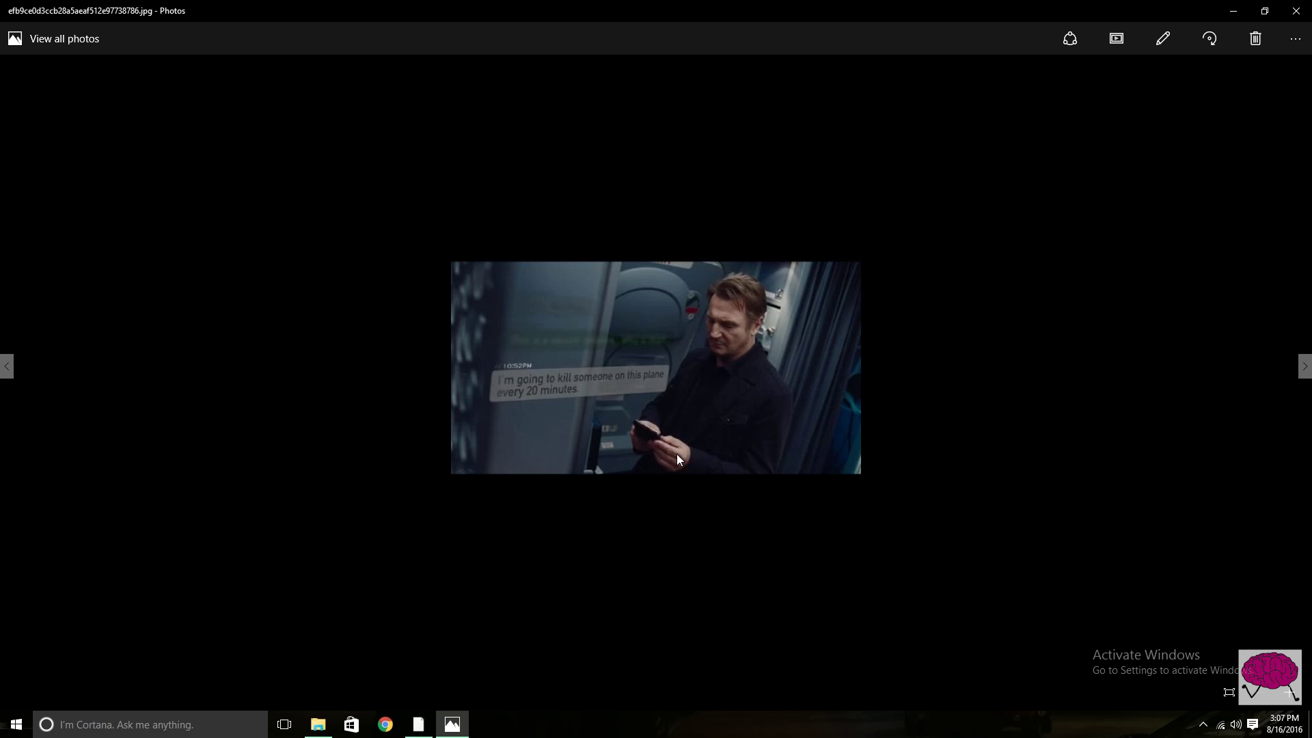
{"action": "key", "text": "Right"}
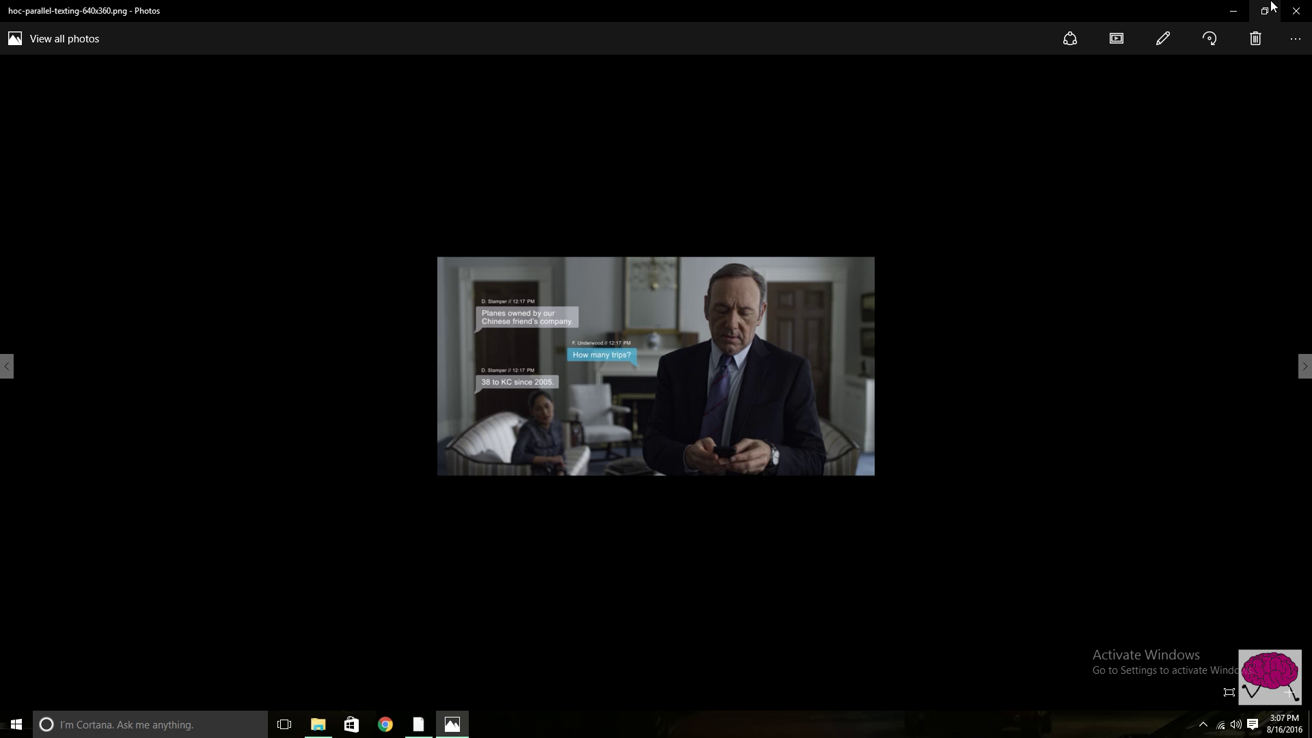
{"action": "left_click", "coordinate": [1295, 11]}
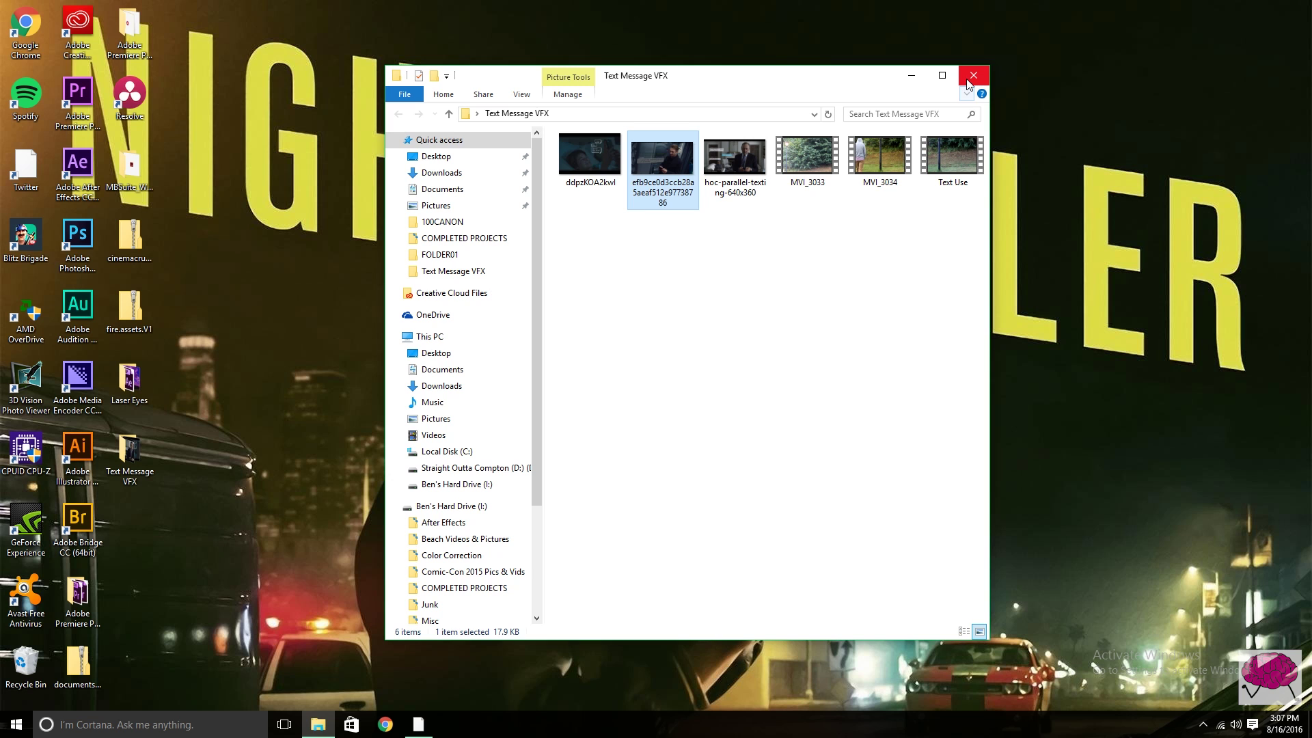
Import Text Use.MOV into After Effects and build a Text Use composition from it.
{"action": "left_click", "coordinate": [969, 81]}
{"action": "left_click", "coordinate": [430, 724]}
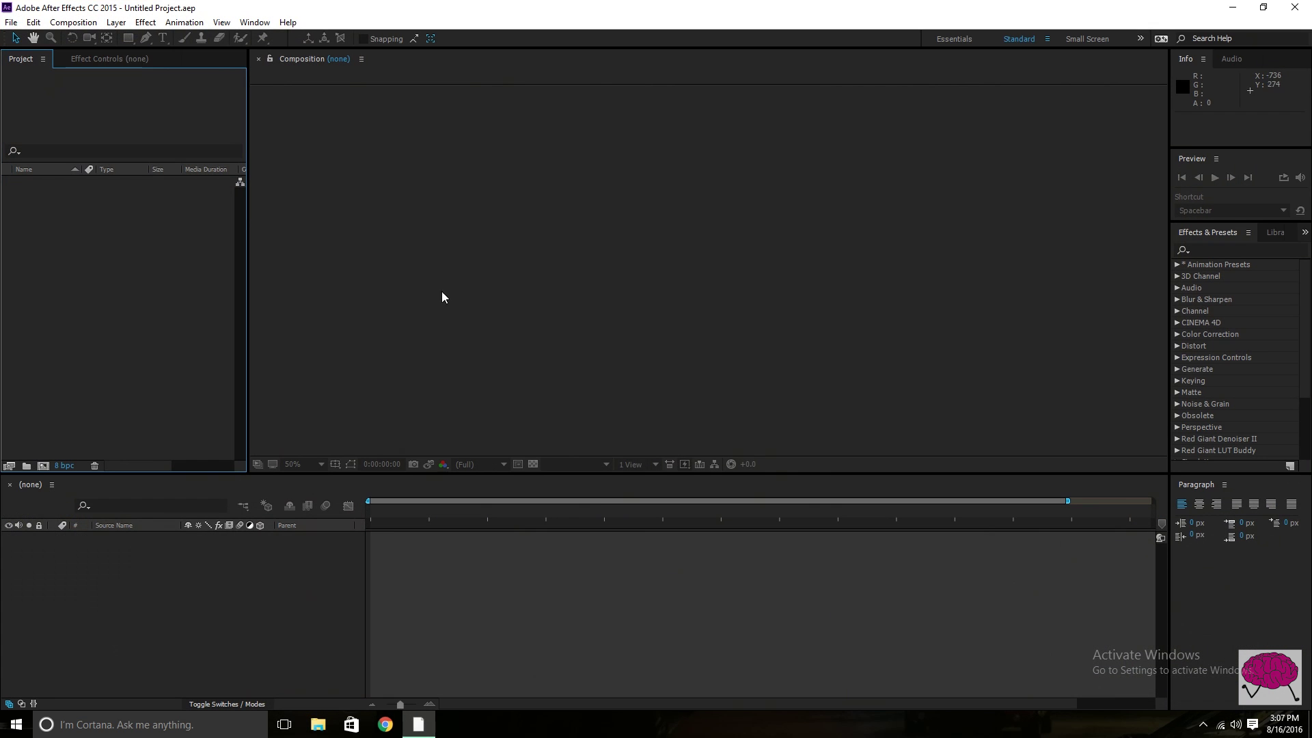
{"action": "left_click", "coordinate": [11, 22]}
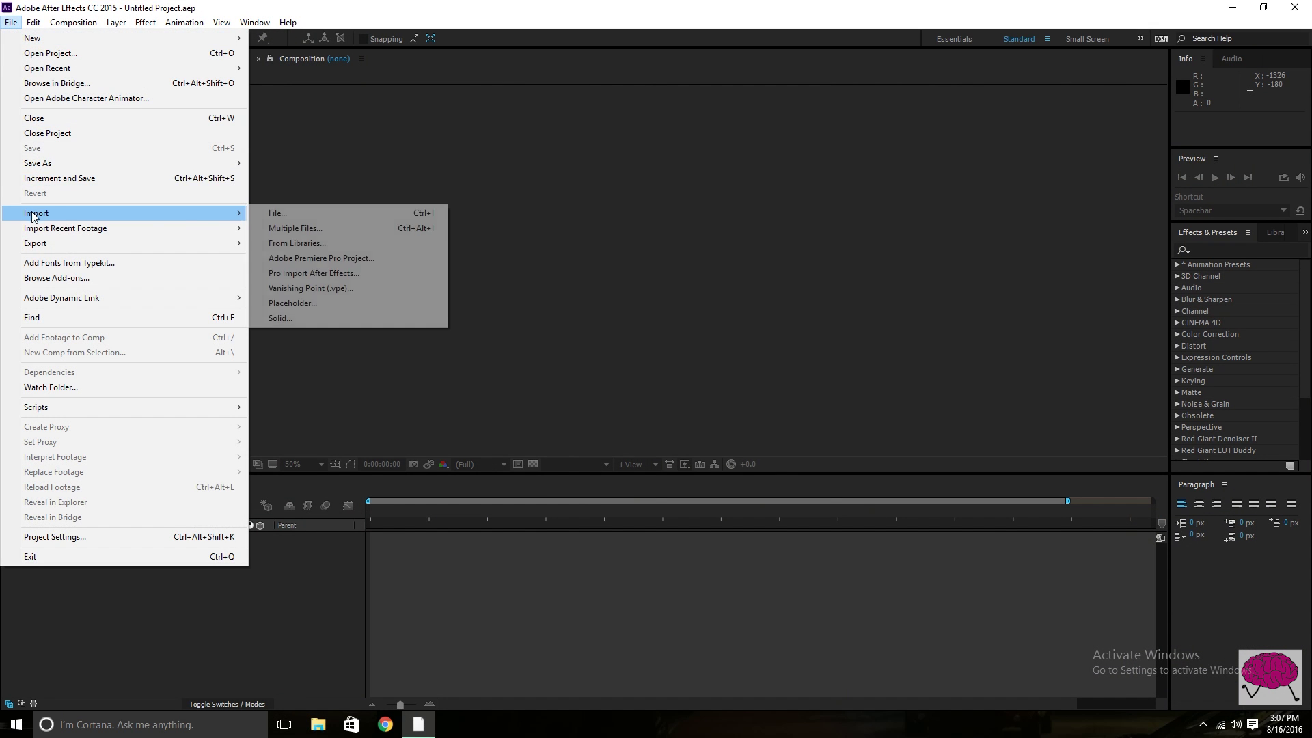
{"action": "left_click", "coordinate": [256, 213]}
{"action": "left_click", "coordinate": [1016, 217]}
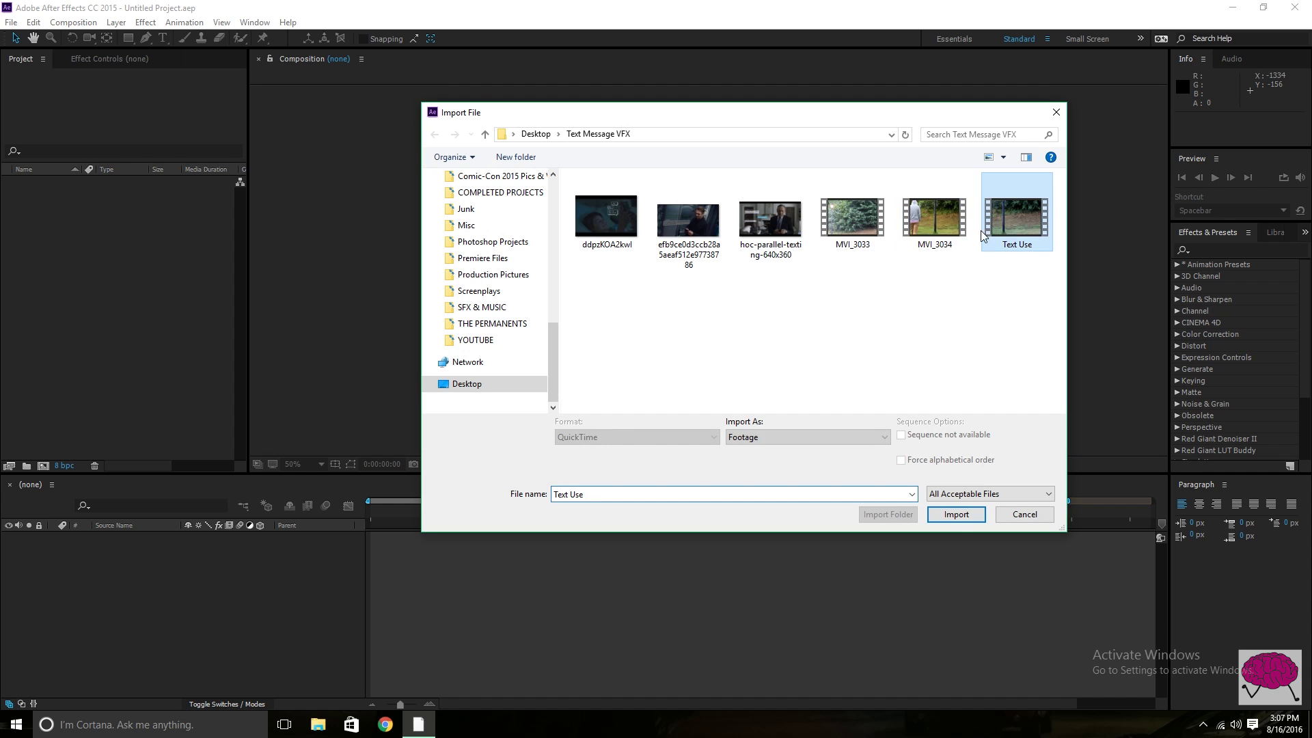
{"action": "left_click", "coordinate": [956, 514]}
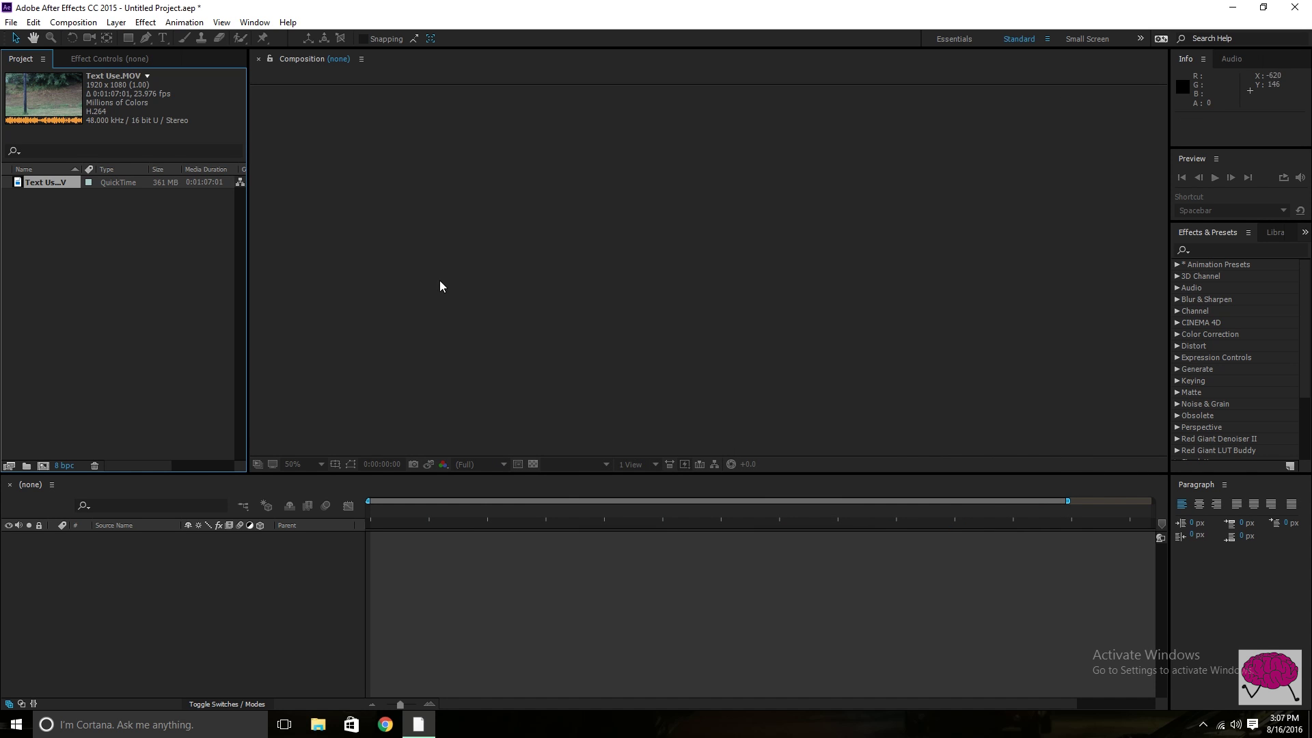
{"action": "left_click", "coordinate": [102, 240]}
{"action": "left_click_drag", "start_coordinate": [58, 183], "coordinate": [616, 254]}
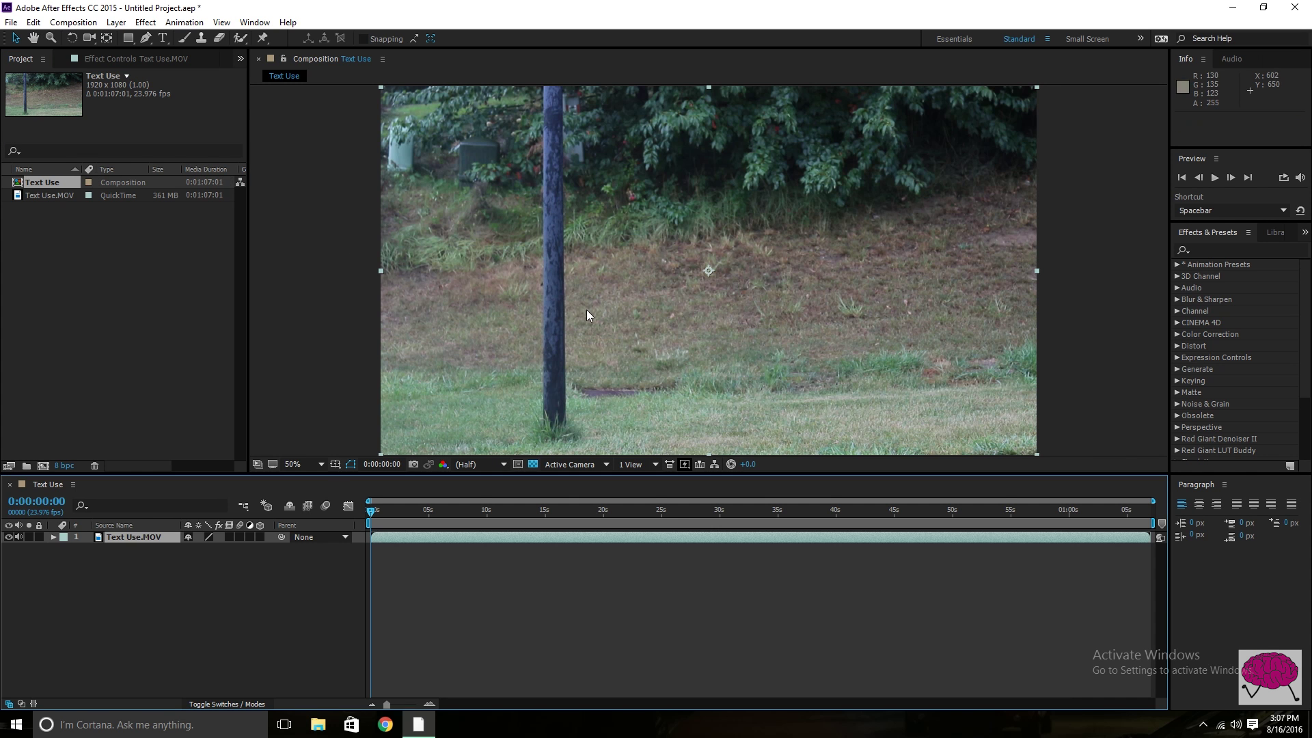
Trim the layer to begin where the hooded man enters and slide it to 0:00:00:00.
{"action": "left_click", "coordinate": [350, 302]}
{"action": "left_click_drag", "start_coordinate": [371, 514], "coordinate": [581, 511]}
{"action": "key", "text": "space"}
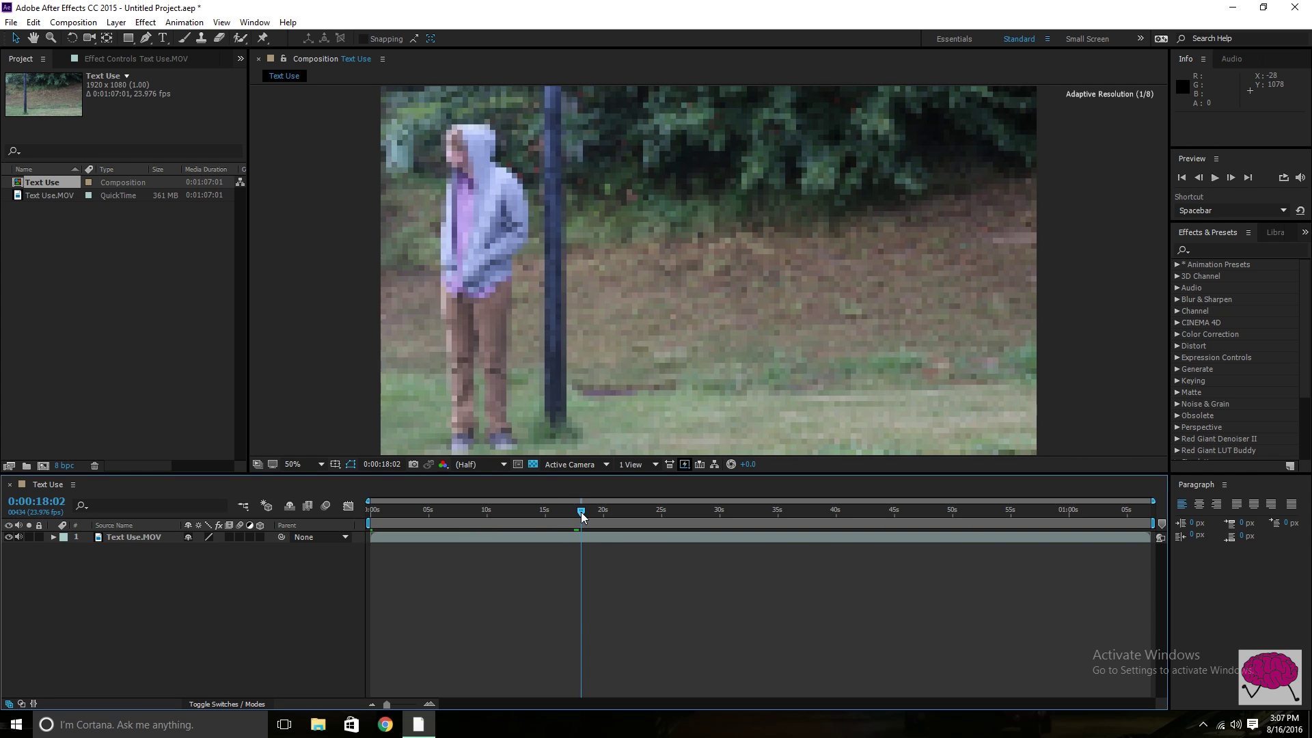
{"action": "mouse_move", "coordinate": [370, 537]}
{"action": "left_mouse_down"}
{"action": "mouse_move", "coordinate": [581, 546]}
{"action": "mouse_move", "coordinate": [384, 539]}
{"action": "left_mouse_up"}
{"action": "key", "text": "Home"}
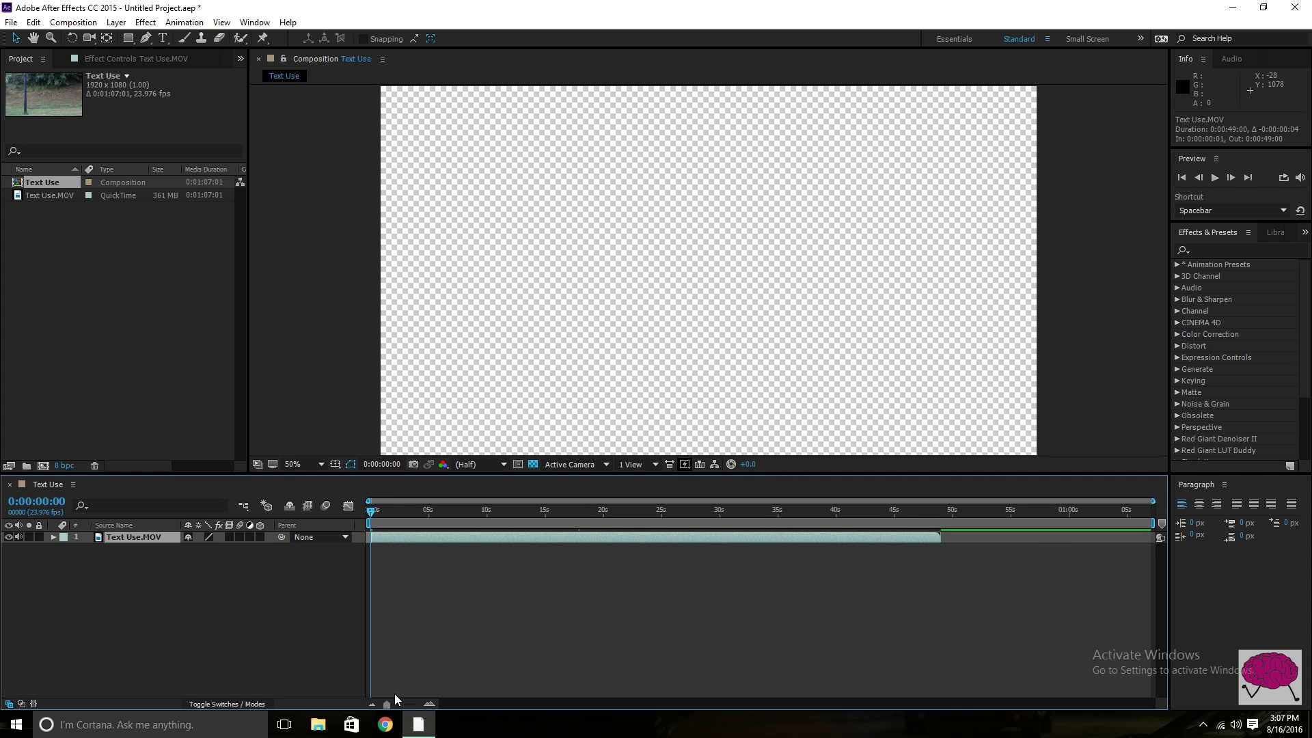
{"action": "left_click_drag", "start_coordinate": [387, 704], "coordinate": [417, 703]}
{"action": "left_click_drag", "start_coordinate": [423, 538], "coordinate": [395, 538]}
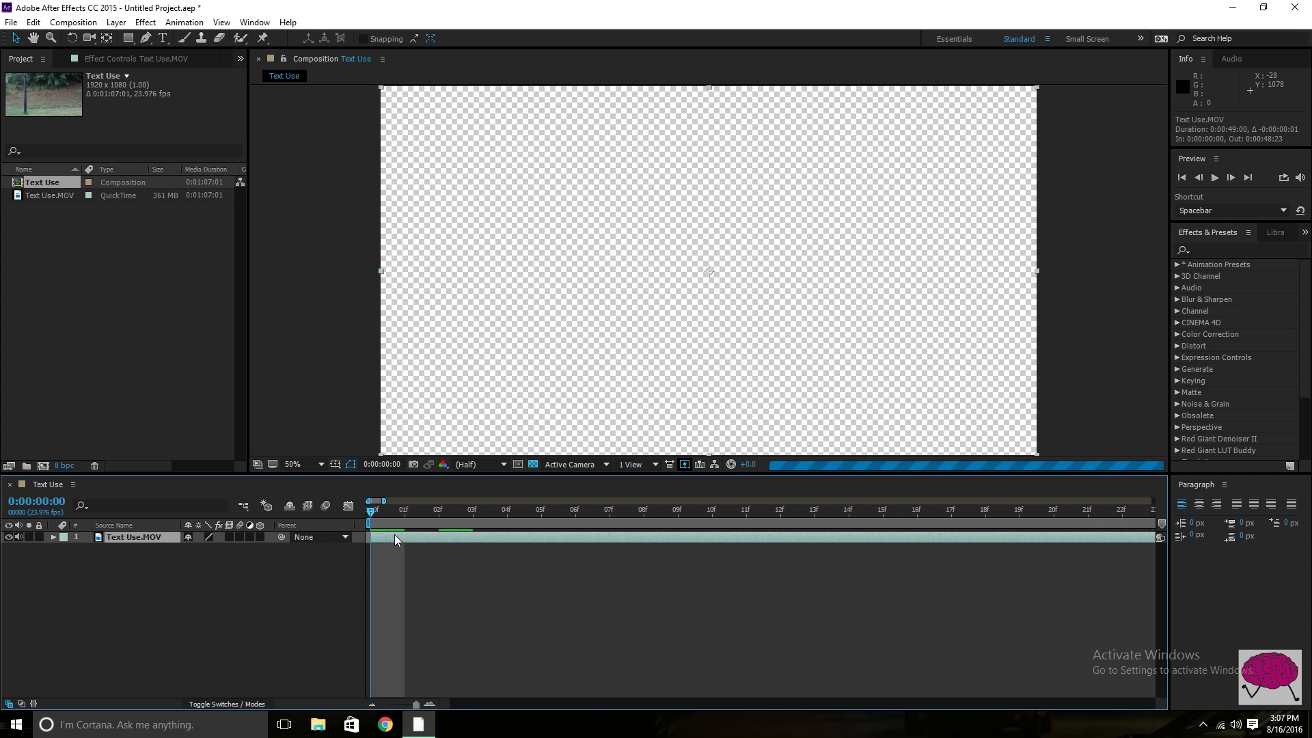
{"action": "left_click_drag", "start_coordinate": [416, 703], "coordinate": [387, 704]}
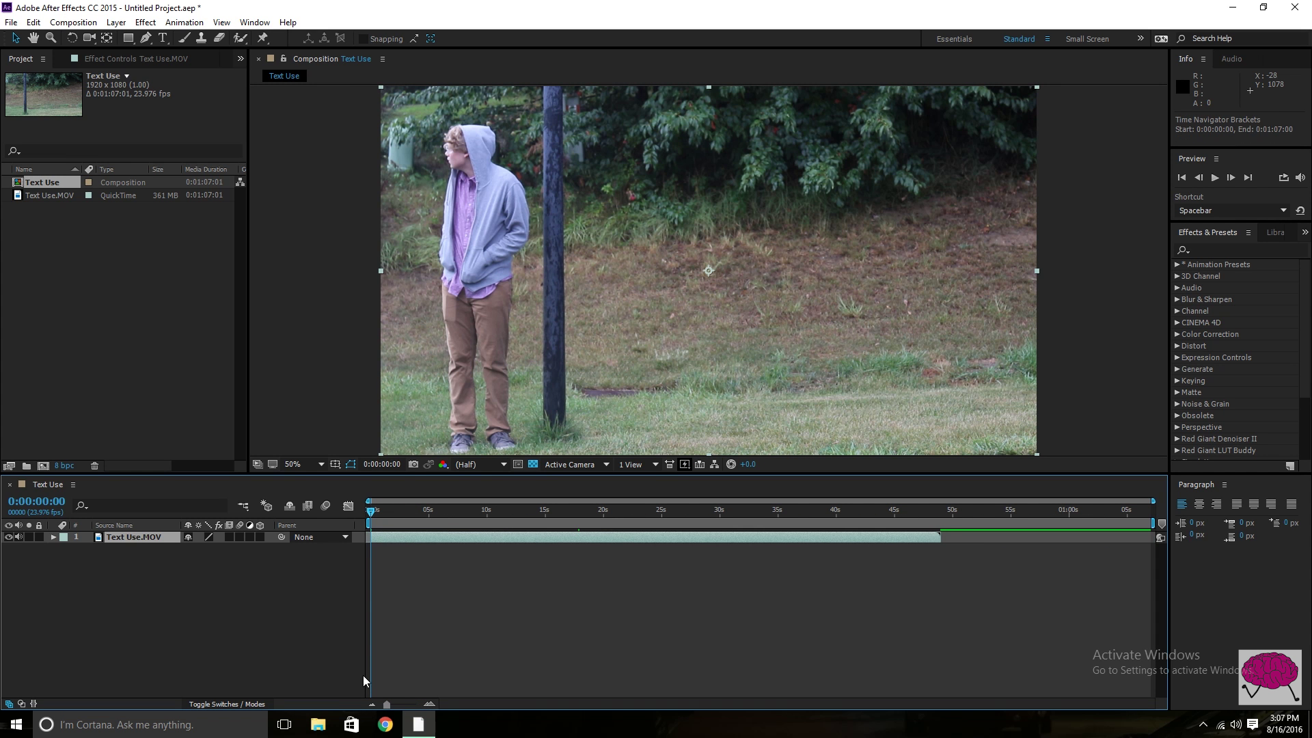
{"action": "left_click", "coordinate": [362, 675]}
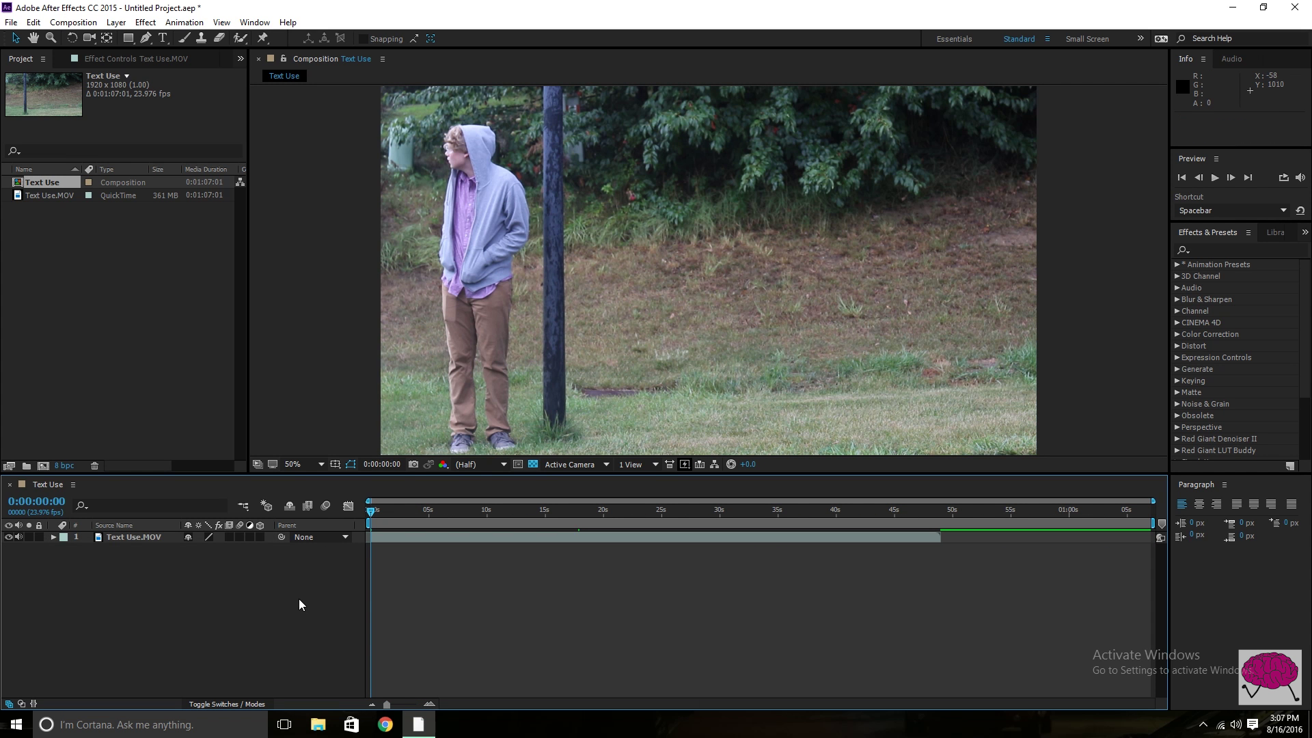
Move the current time indicator to 0:00:10:08.
{"action": "left_click", "coordinate": [116, 21]}
{"action": "mouse_move", "coordinate": [119, 39]}
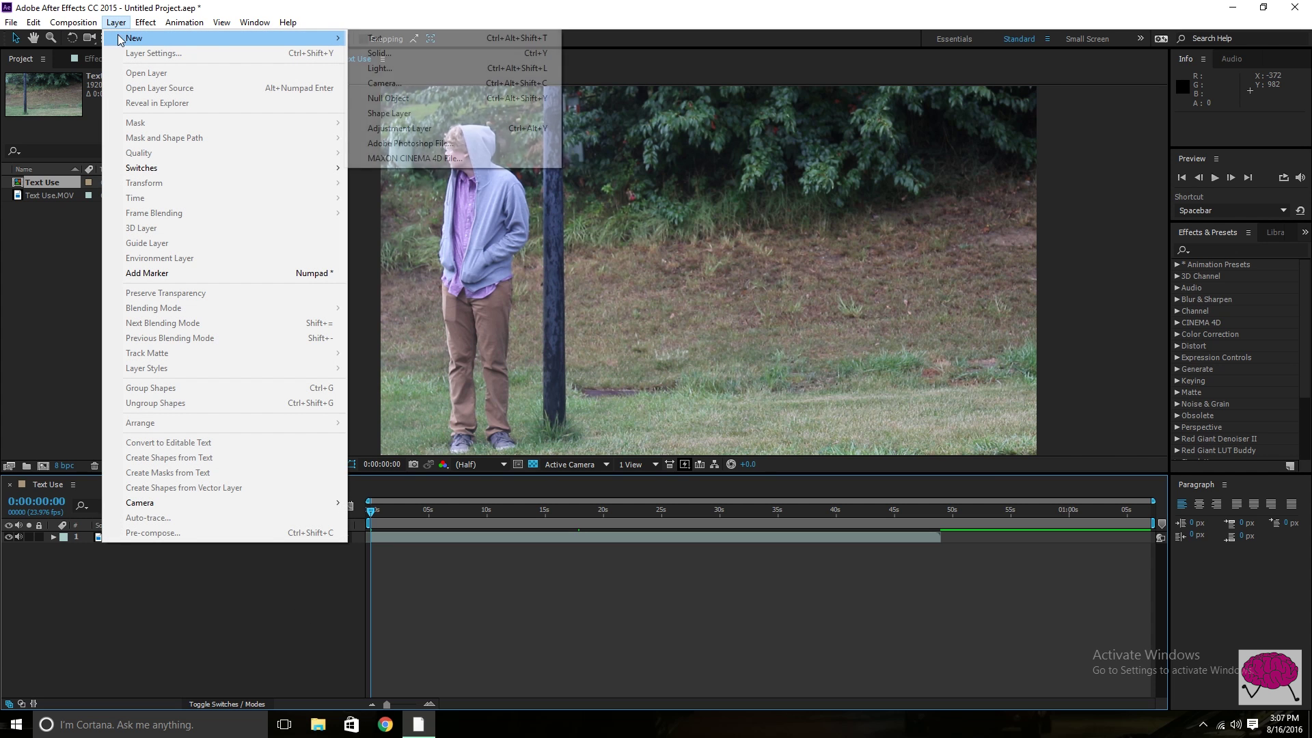
{"action": "left_click", "coordinate": [379, 510]}
{"action": "left_click_drag", "start_coordinate": [378, 510], "coordinate": [490, 513]}
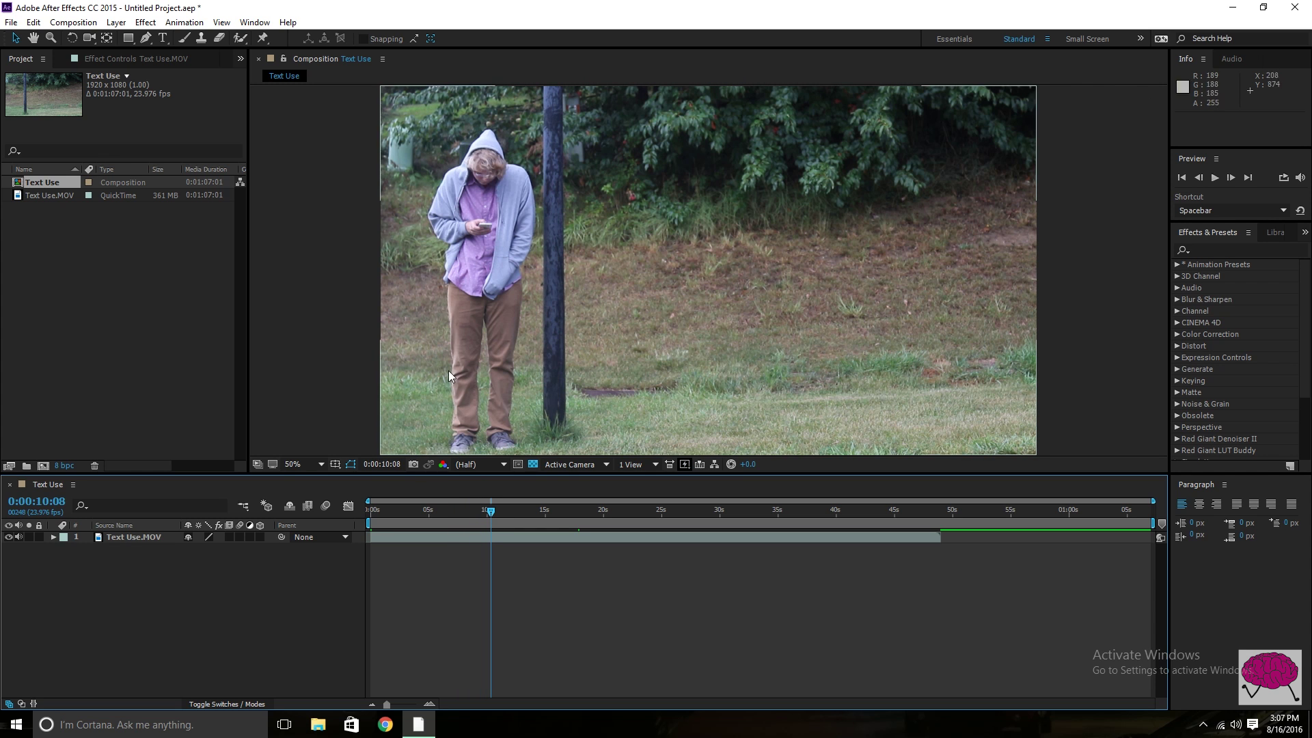
Start a new 1920×1080 solid and set its colour to light blue 0090FF.
{"action": "left_click", "coordinate": [117, 23]}
{"action": "mouse_move", "coordinate": [134, 39]}
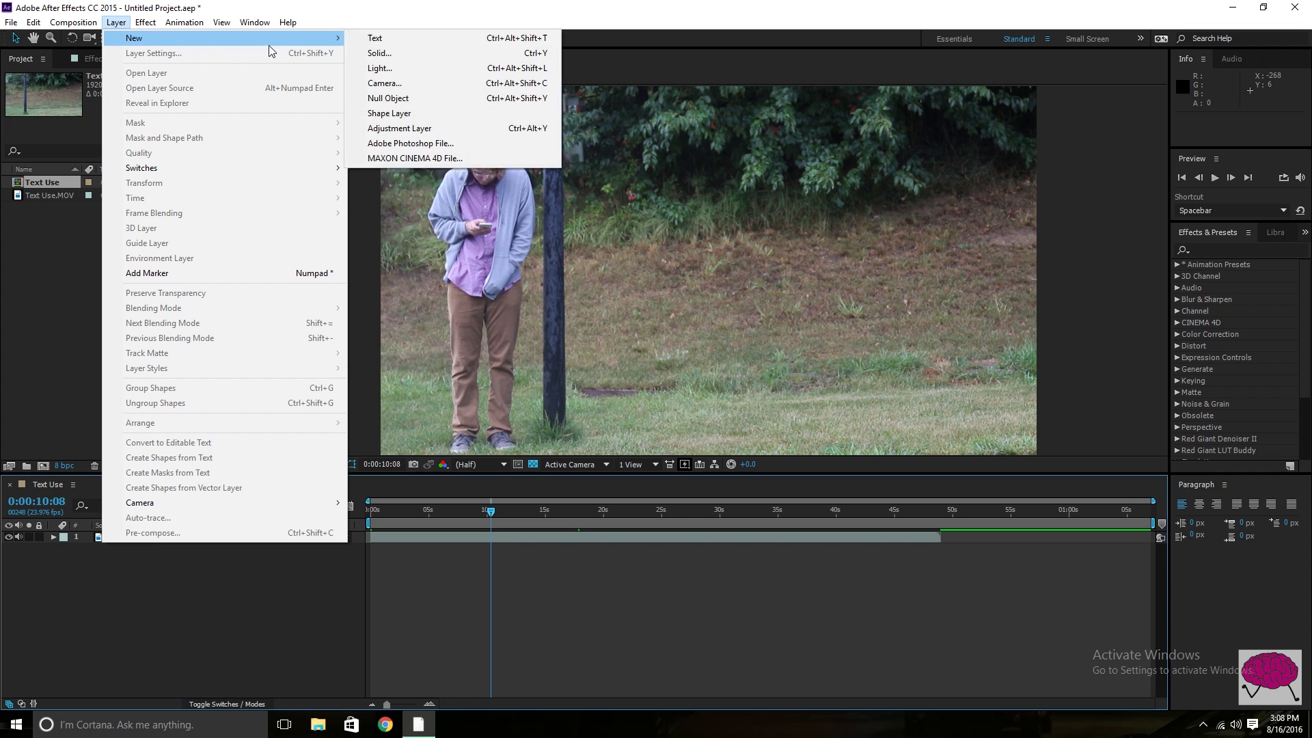
{"action": "left_click", "coordinate": [369, 51]}
{"action": "left_click", "coordinate": [367, 388]}
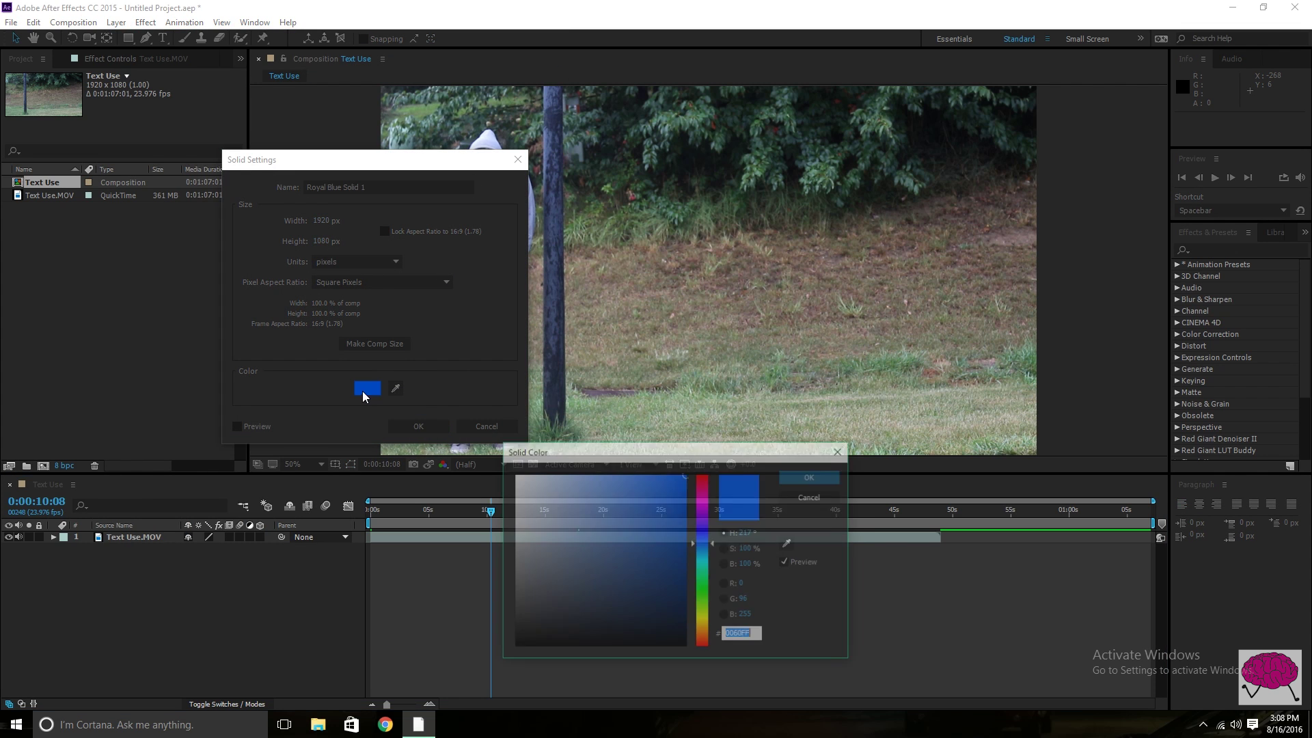
{"action": "left_click", "coordinate": [700, 545]}
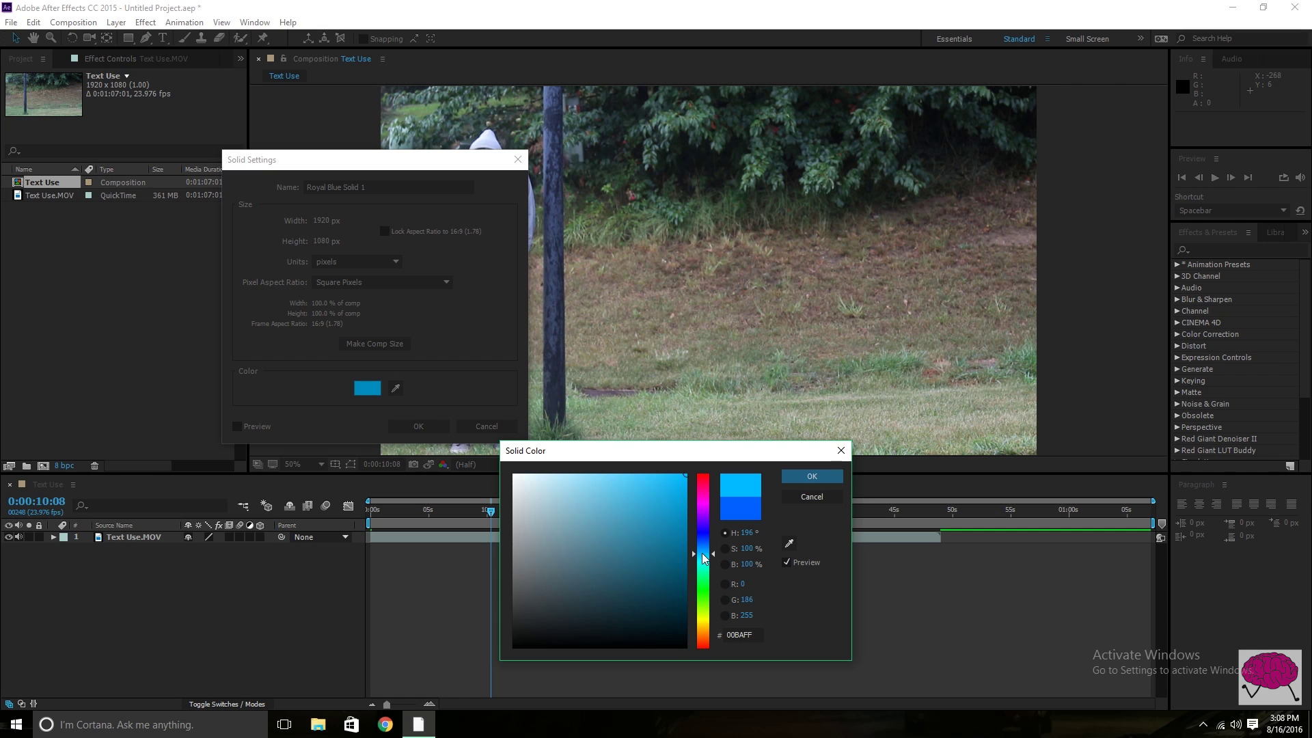
{"action": "left_click_drag", "start_coordinate": [702, 552], "coordinate": [703, 548]}
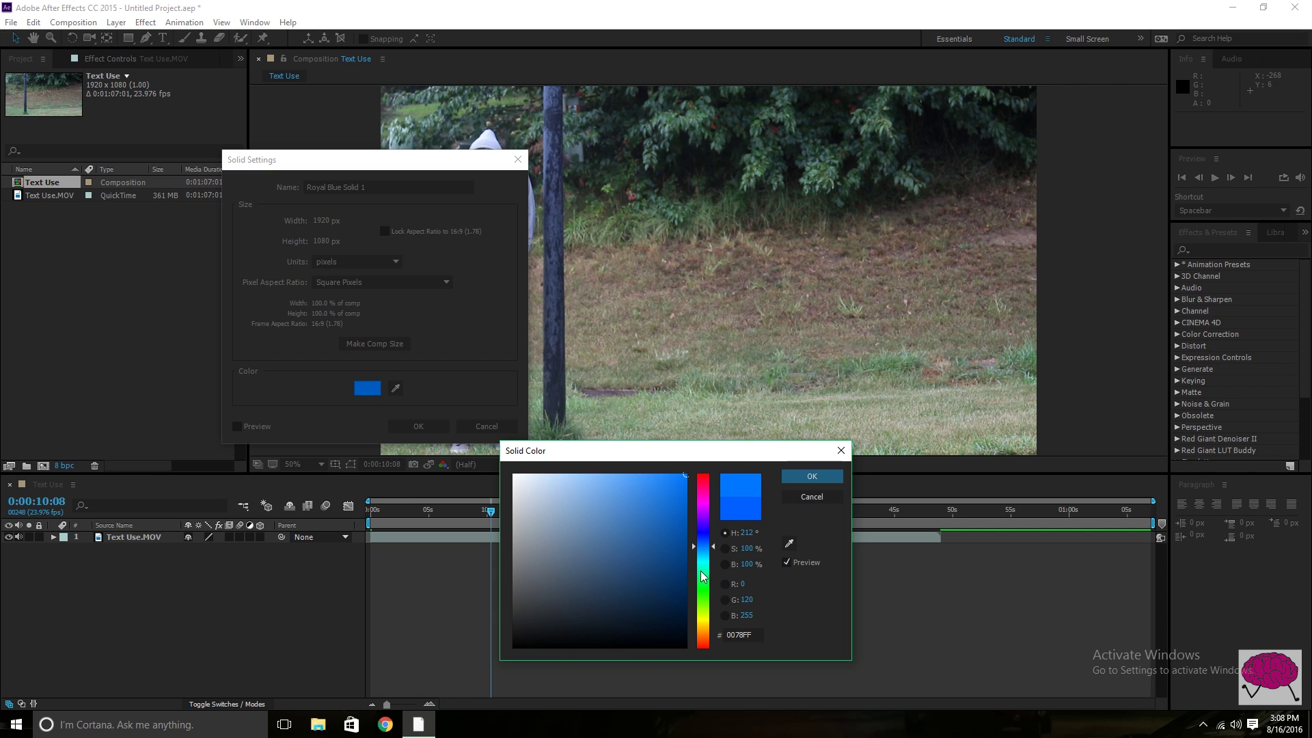
{"action": "left_click_drag", "start_coordinate": [702, 544], "coordinate": [702, 549]}
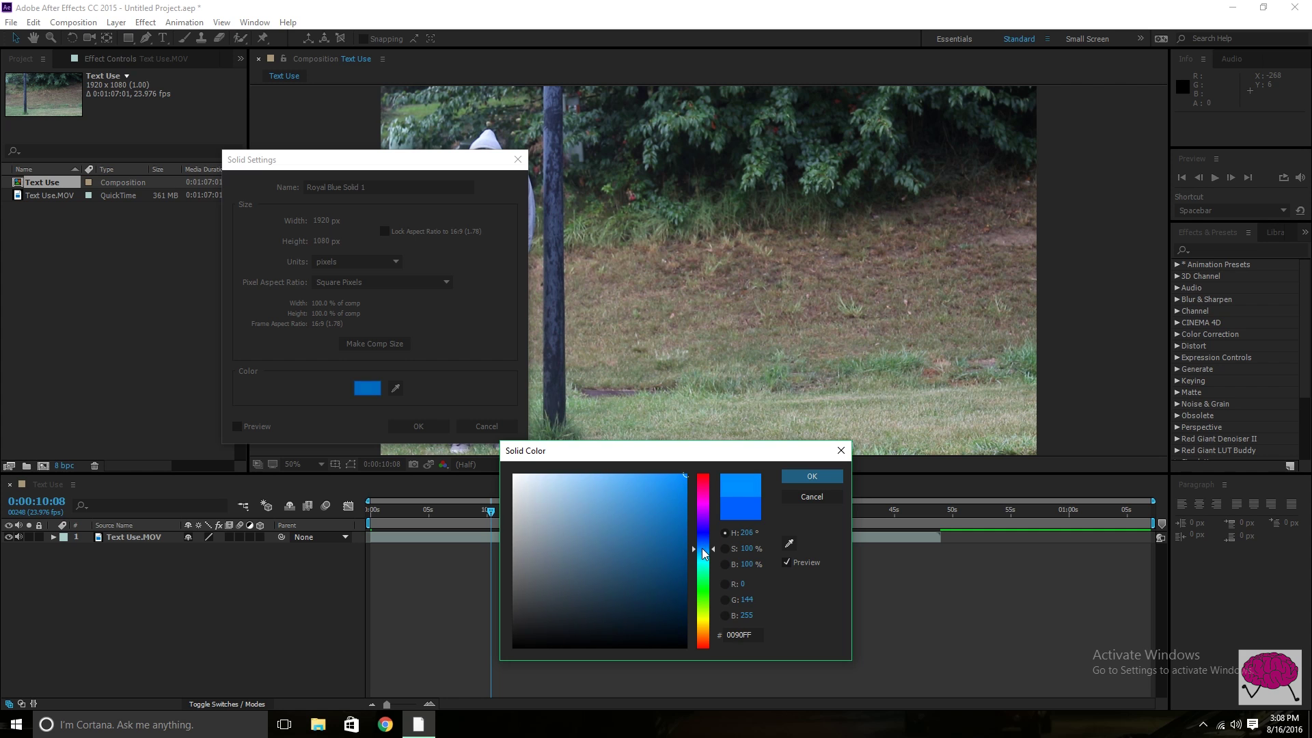
{"action": "key", "text": "Return"}
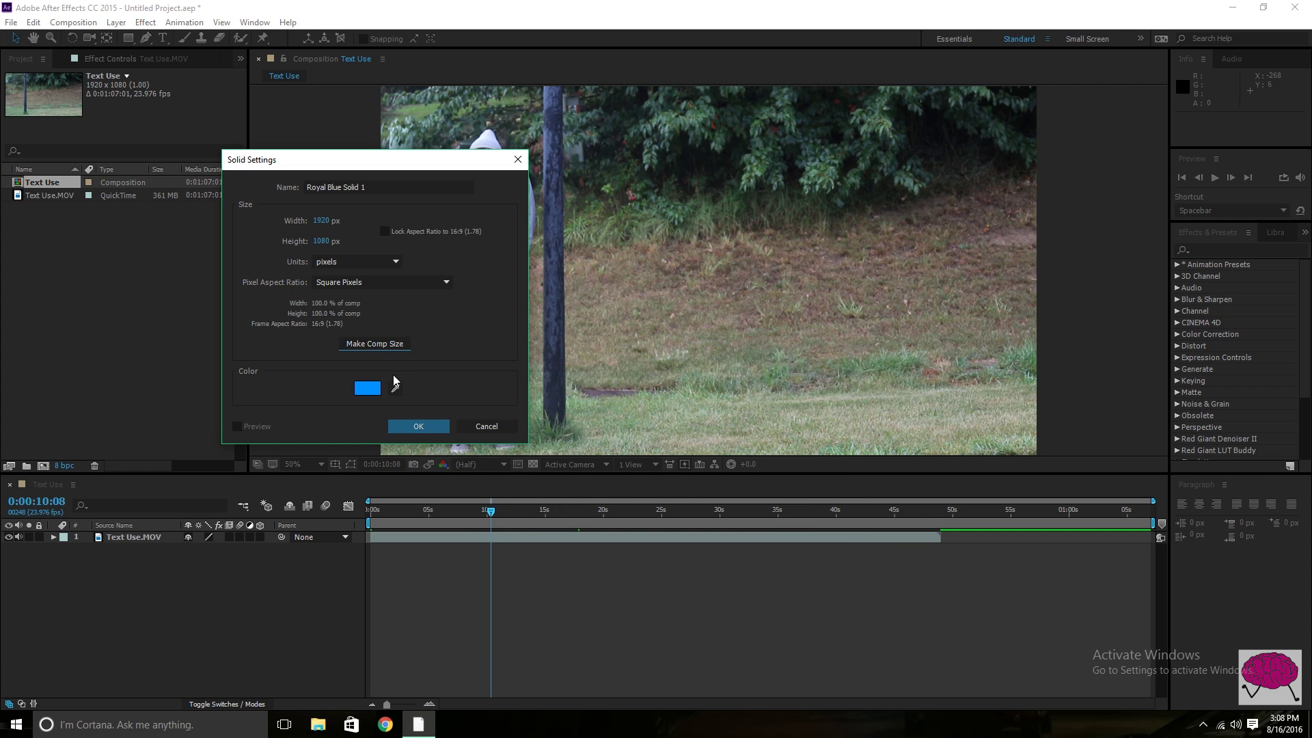
Create the light blue solid and mask it with a rounded rectangle bubble shape.
{"action": "left_click", "coordinate": [418, 426]}
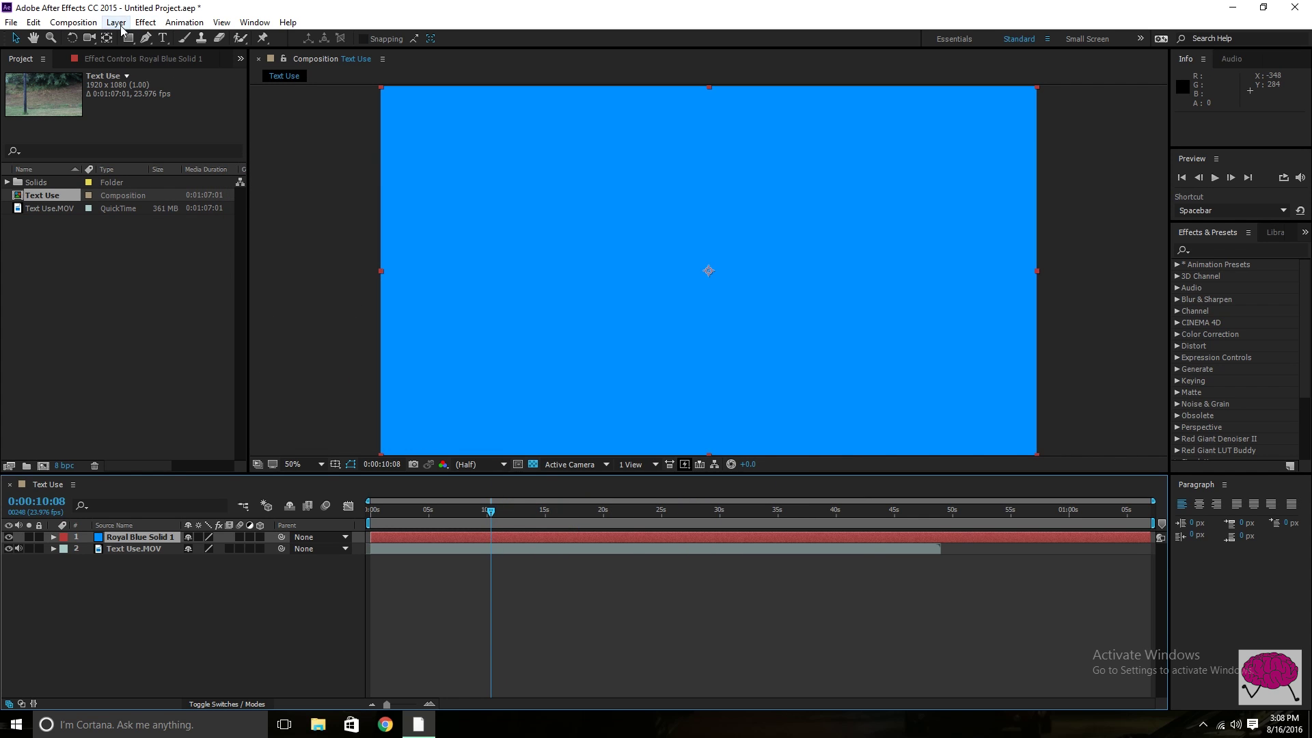
{"action": "left_click", "coordinate": [126, 41]}
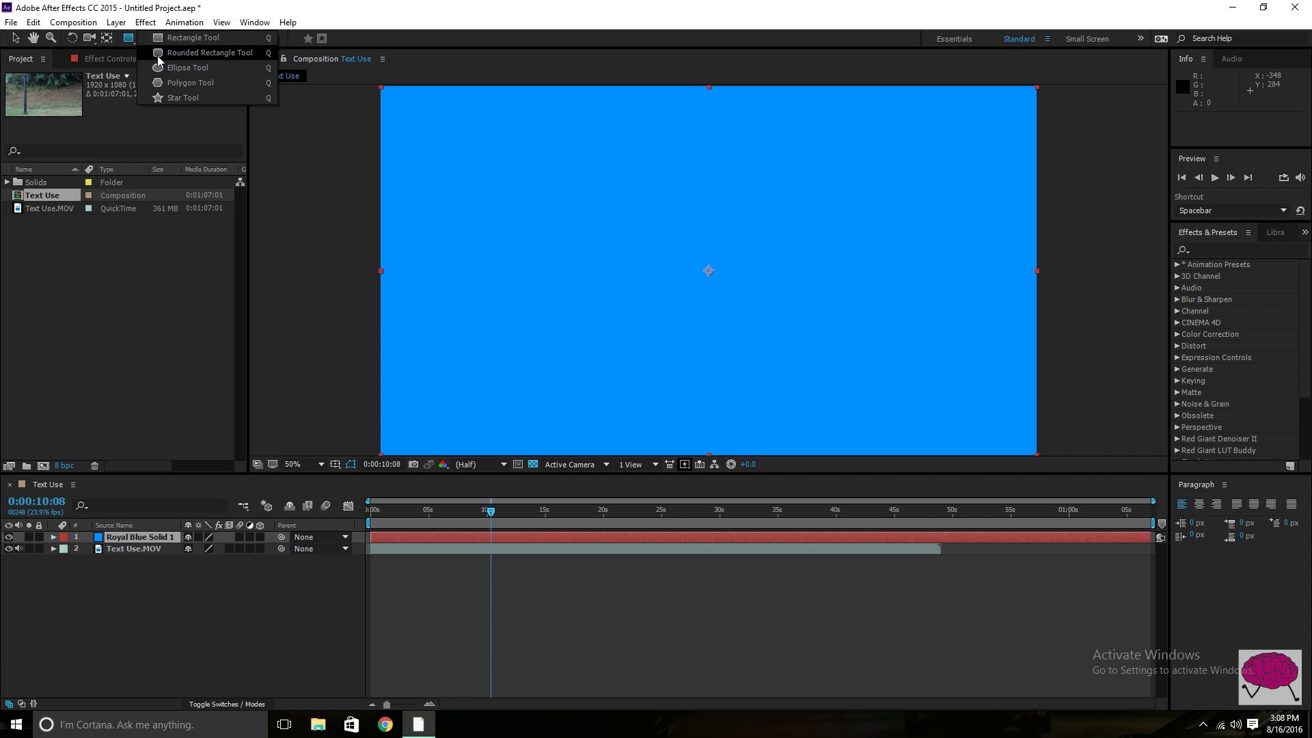
{"action": "left_click", "coordinate": [166, 56]}
{"action": "left_click_drag", "start_coordinate": [570, 151], "coordinate": [706, 212]}
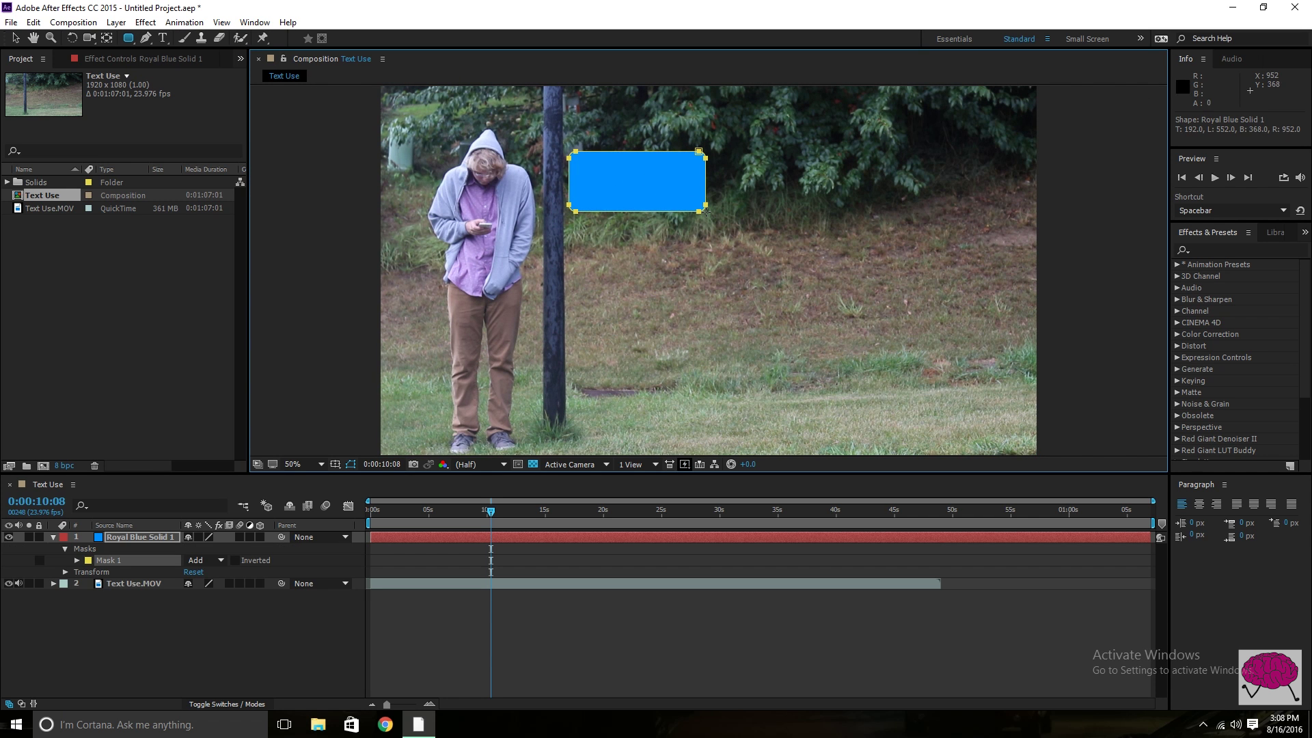
Move the blue bubble up and to the right of the pole.
{"action": "left_click", "coordinate": [16, 38]}
{"action": "left_click", "coordinate": [610, 196]}
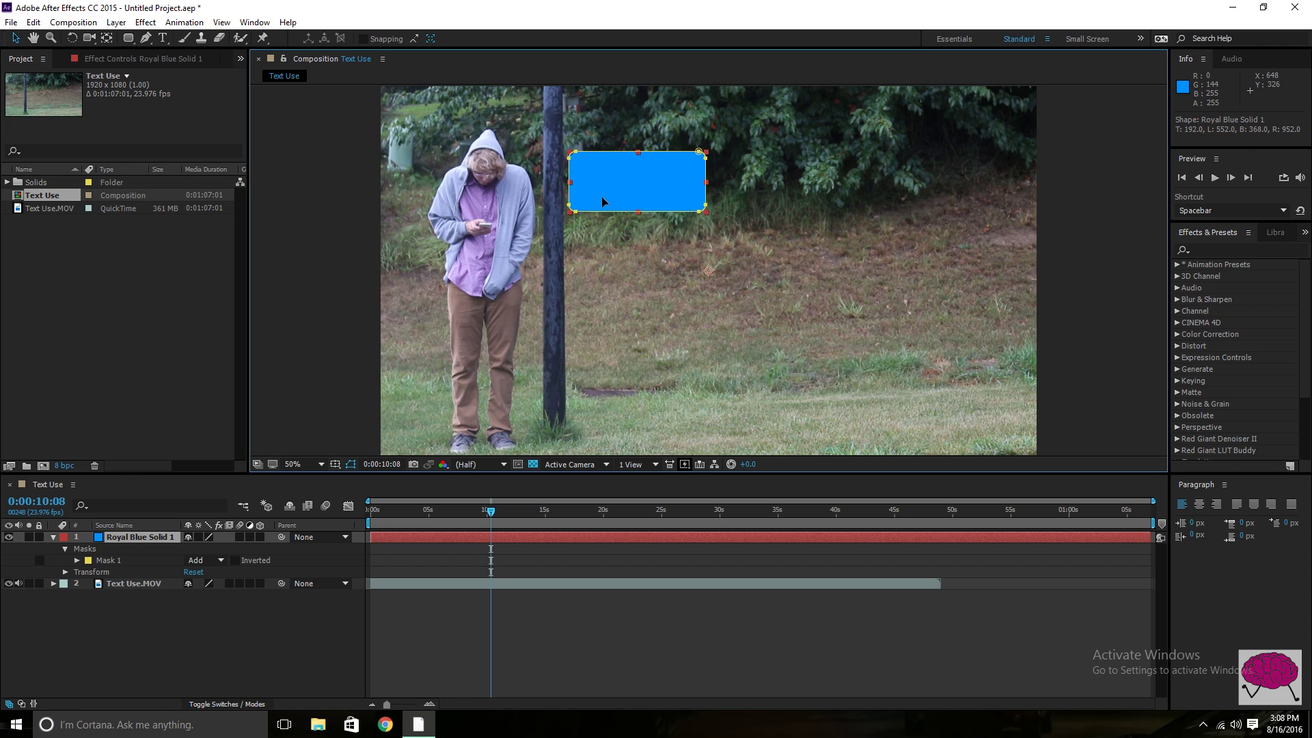
{"action": "left_click_drag", "start_coordinate": [601, 195], "coordinate": [620, 170]}
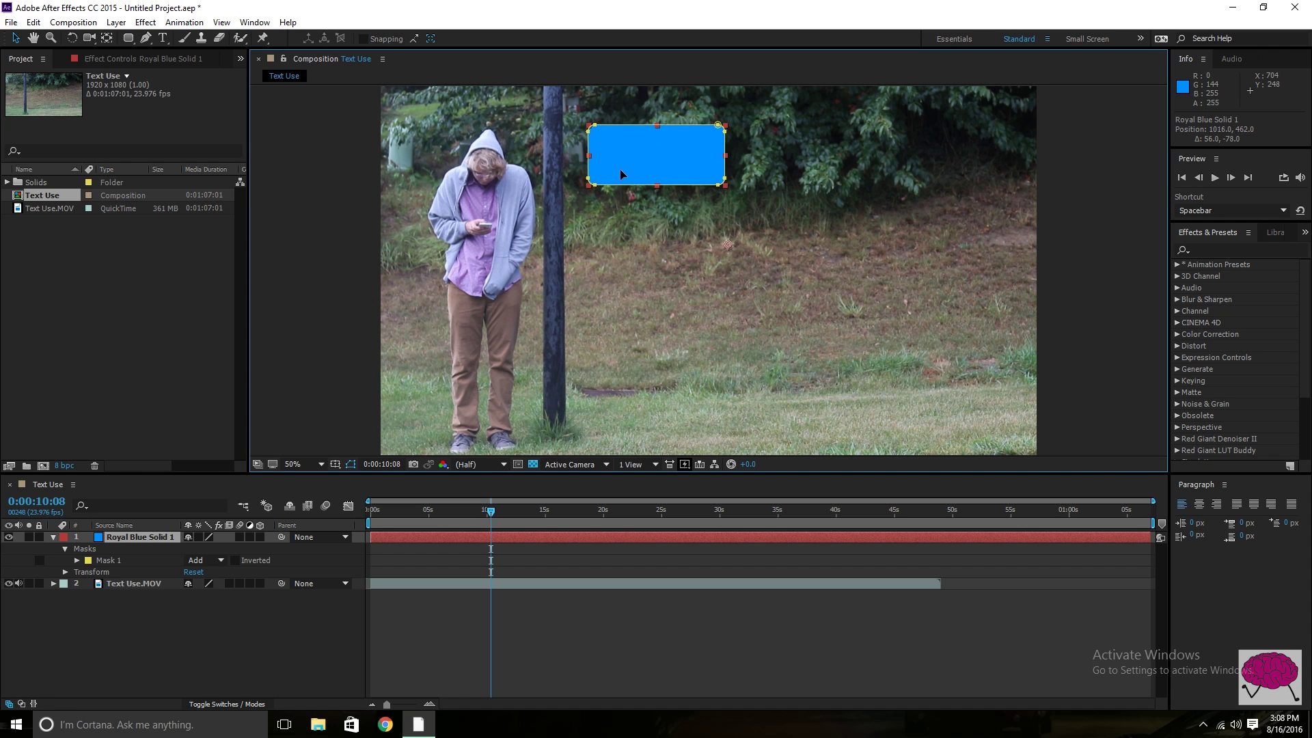
{"action": "left_click", "coordinate": [313, 218]}
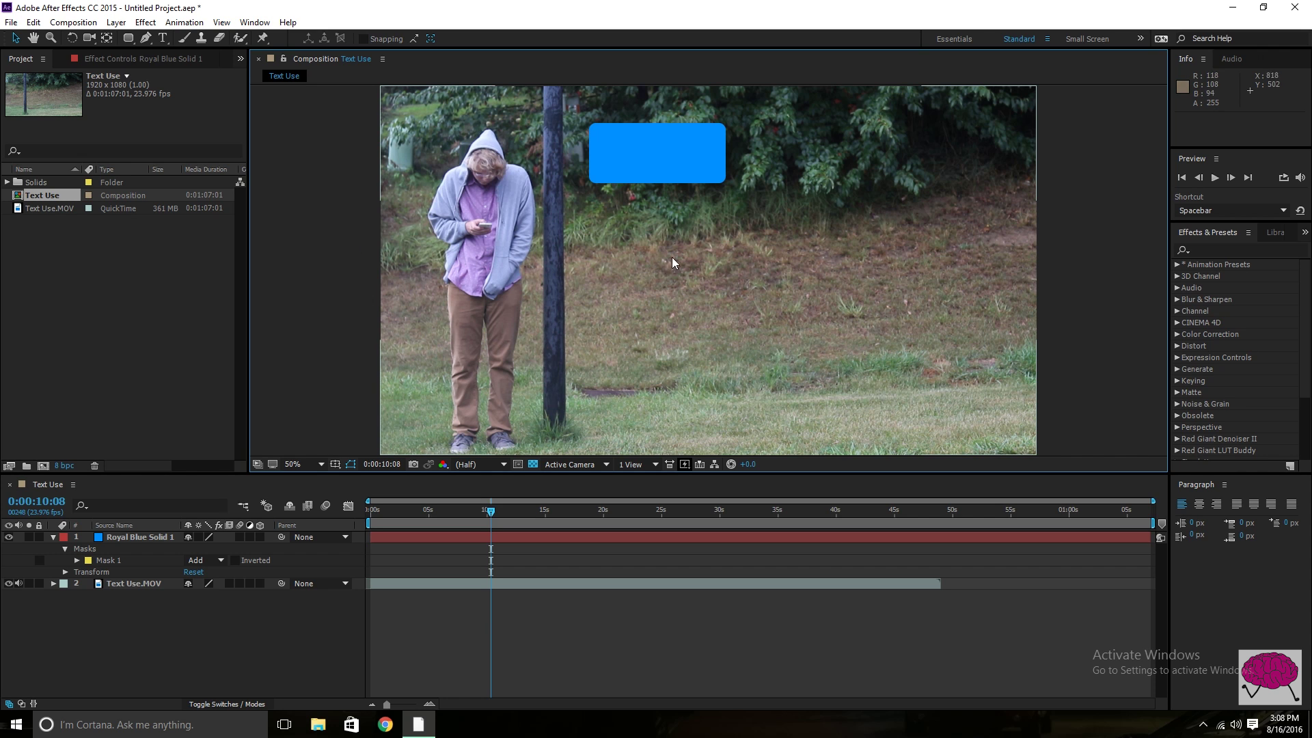
Add 37 px text "Hey. Where are you? I've been waiting for 20 minutes." onto the bubble.
{"action": "left_click", "coordinate": [118, 22]}
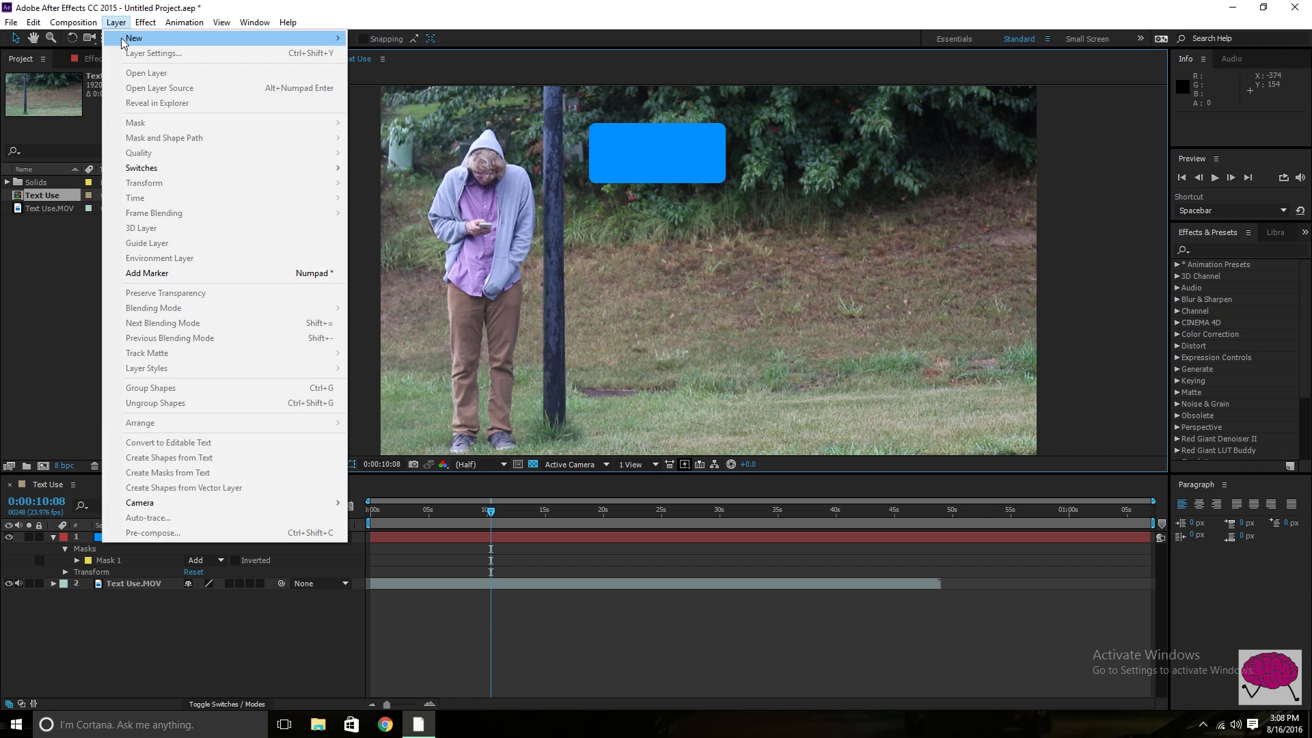
{"action": "mouse_move", "coordinate": [236, 39]}
{"action": "left_click", "coordinate": [375, 39]}
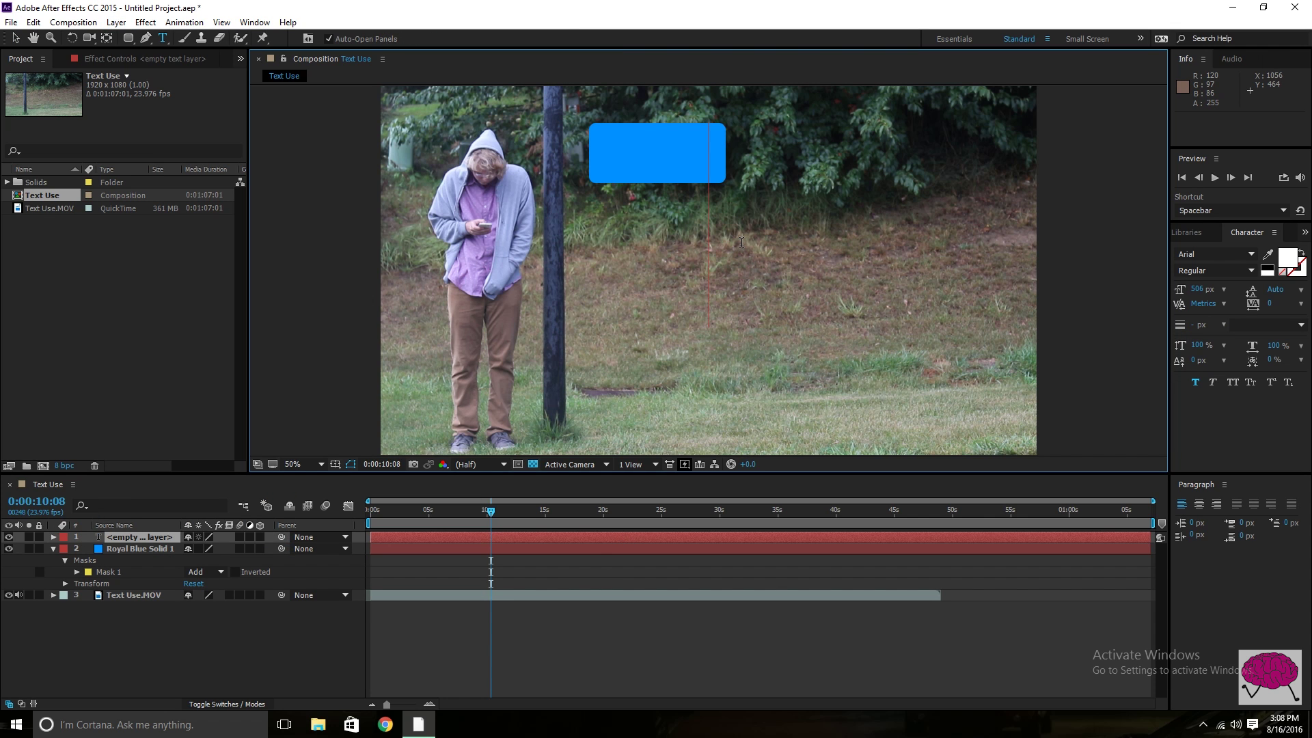
{"action": "left_click_drag", "start_coordinate": [1197, 289], "coordinate": [771, 290]}
{"action": "type", "text": "Hey."}
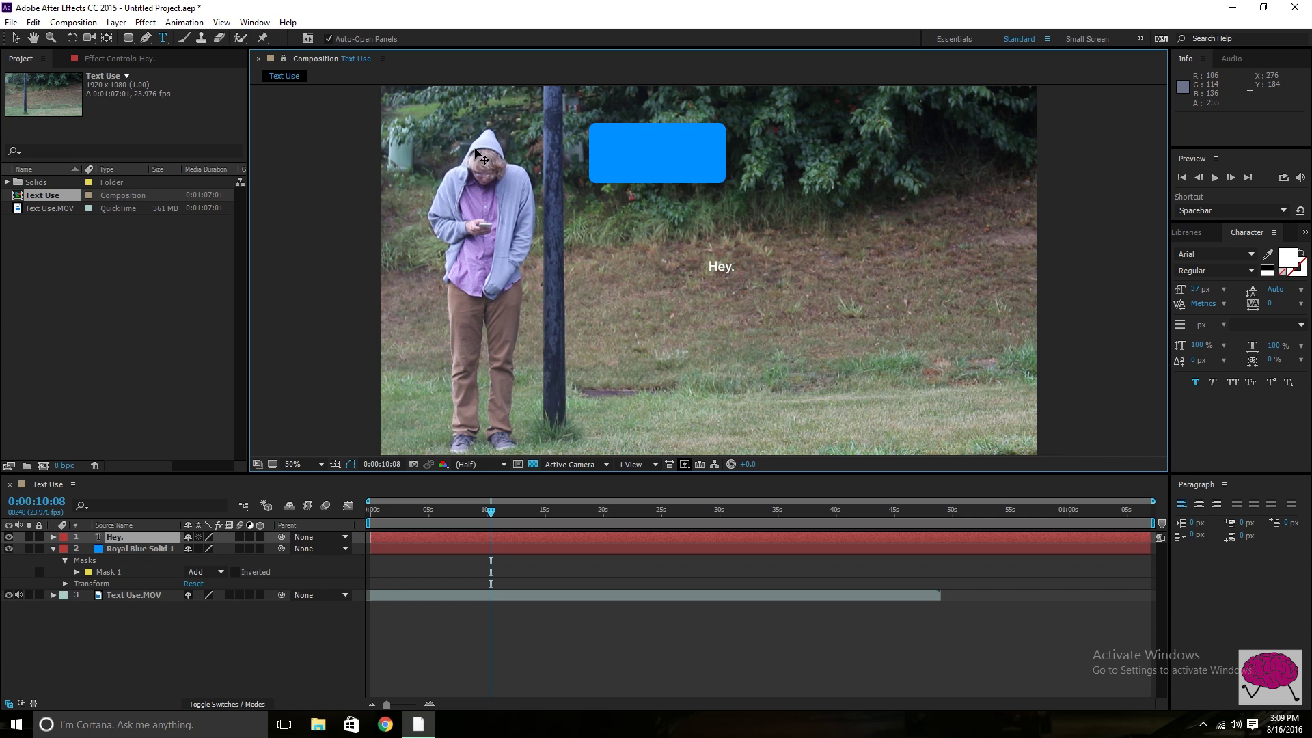
{"action": "type", "text": " Where are you"}
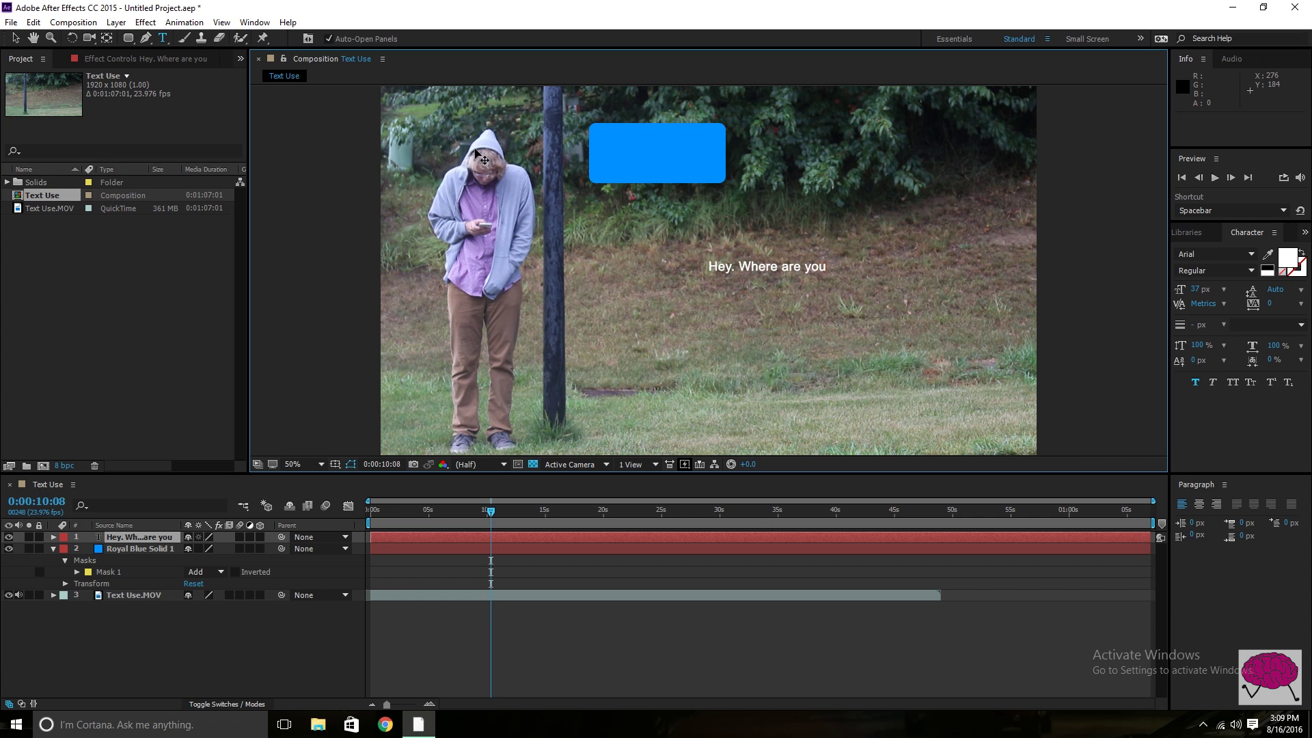
{"action": "type", "text": "? I've been wai"}
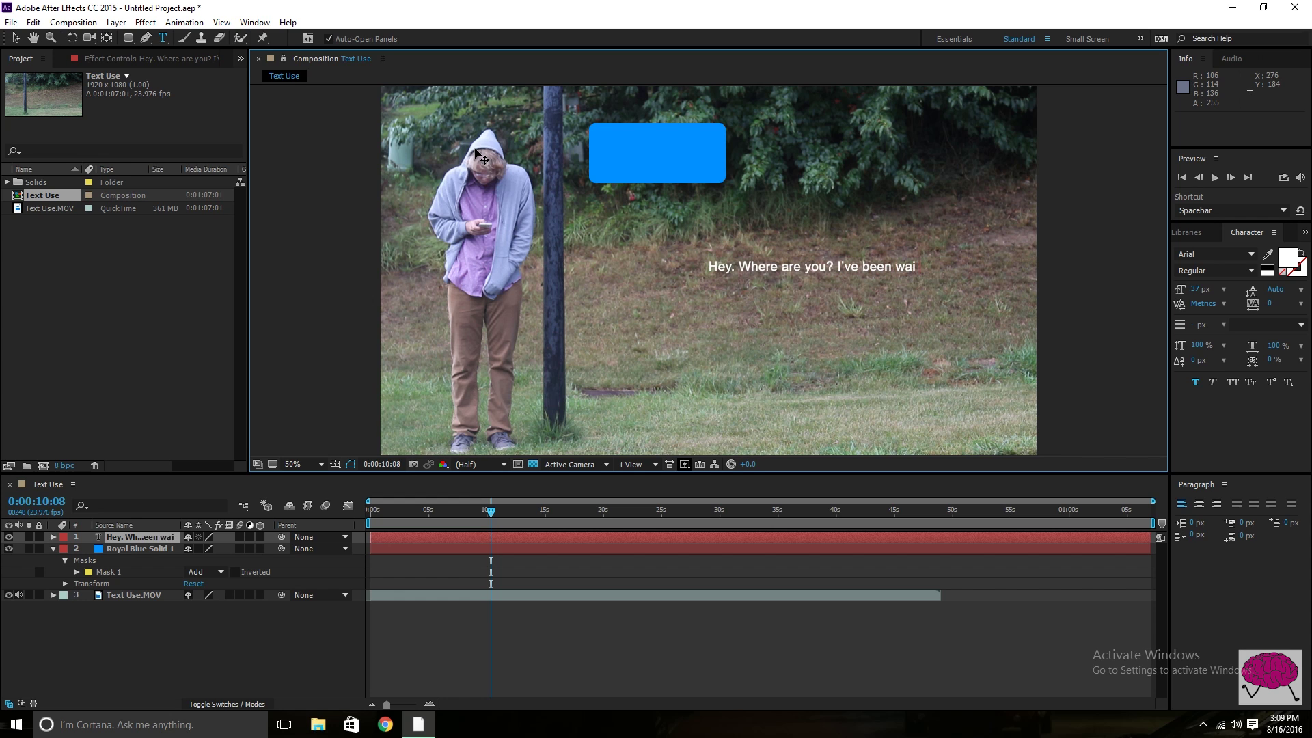
{"action": "type", "text": "ting for 20 minutes."}
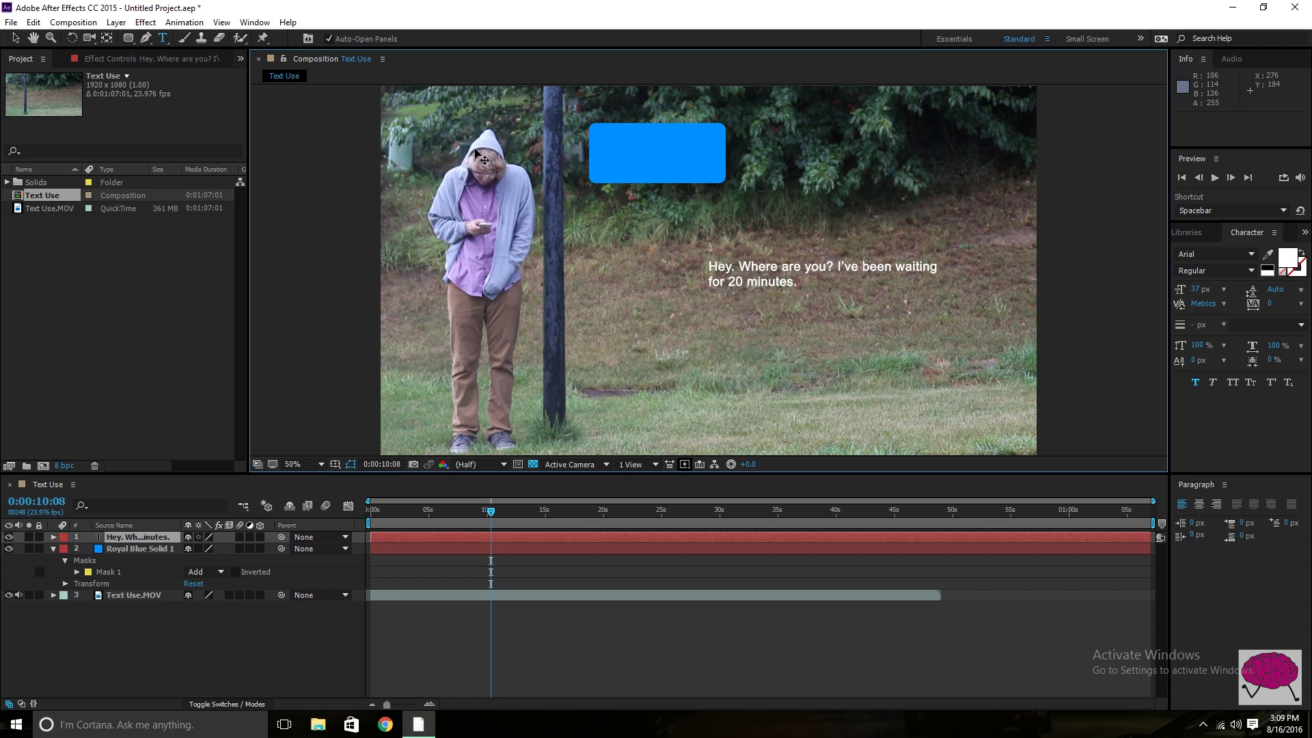
{"action": "left_click", "coordinate": [14, 39]}
{"action": "left_click_drag", "start_coordinate": [749, 281], "coordinate": [614, 164]}
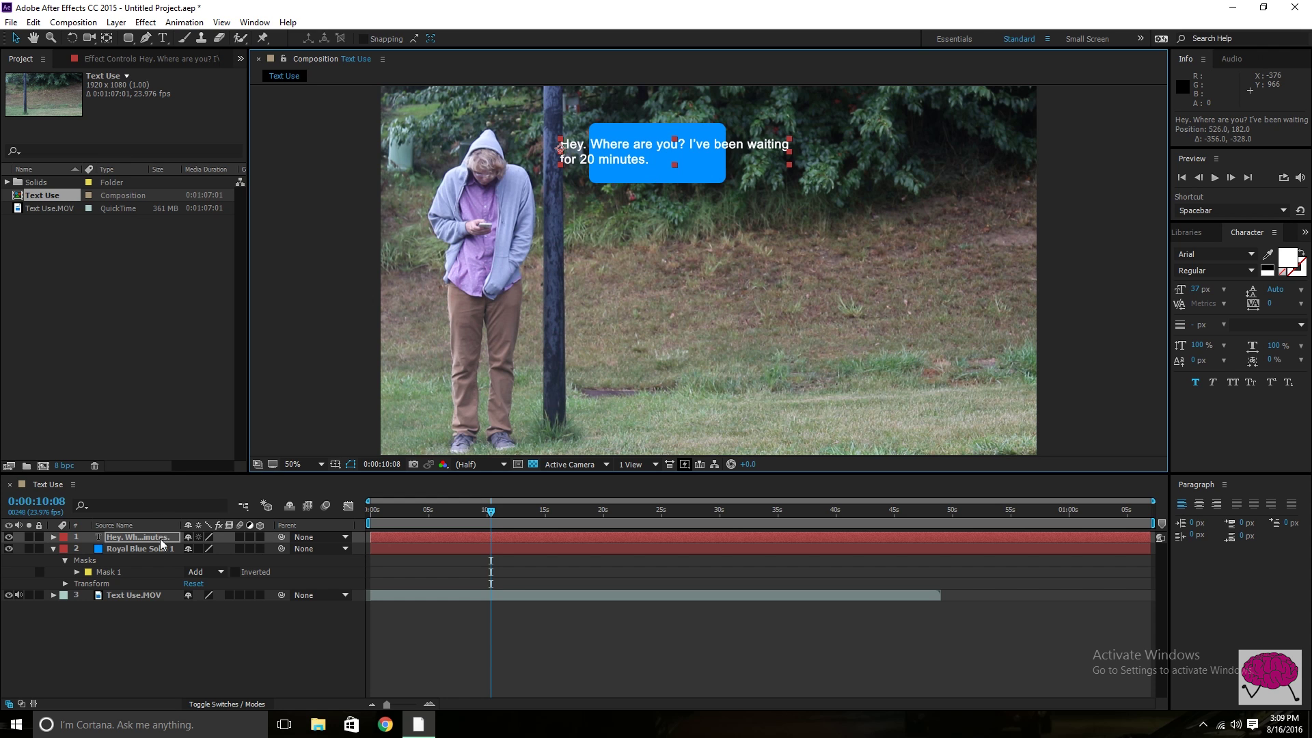
Rename the layers to Footage, Bubble and Text.
{"action": "right_click", "coordinate": [141, 595]}
{"action": "left_click", "coordinate": [171, 578]}
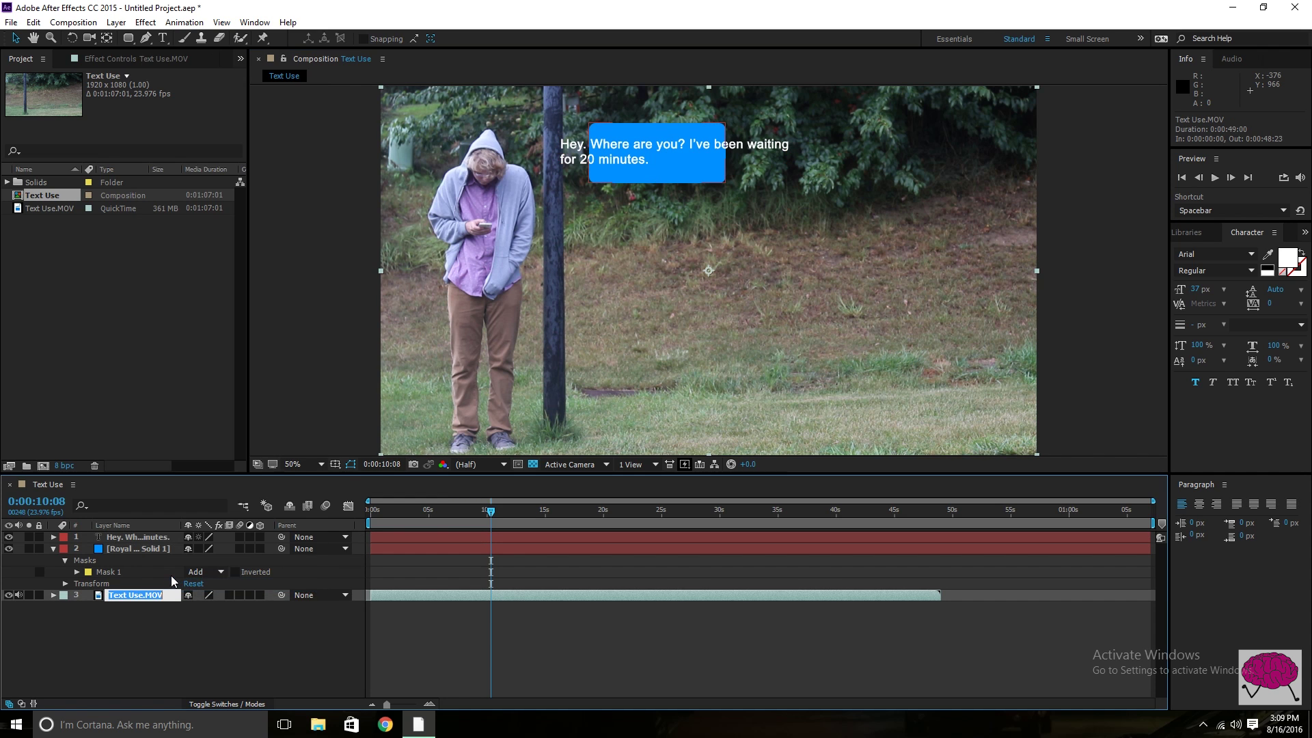
{"action": "type", "text": "Footage"}
{"action": "key", "text": "Return"}
{"action": "right_click", "coordinate": [169, 546]}
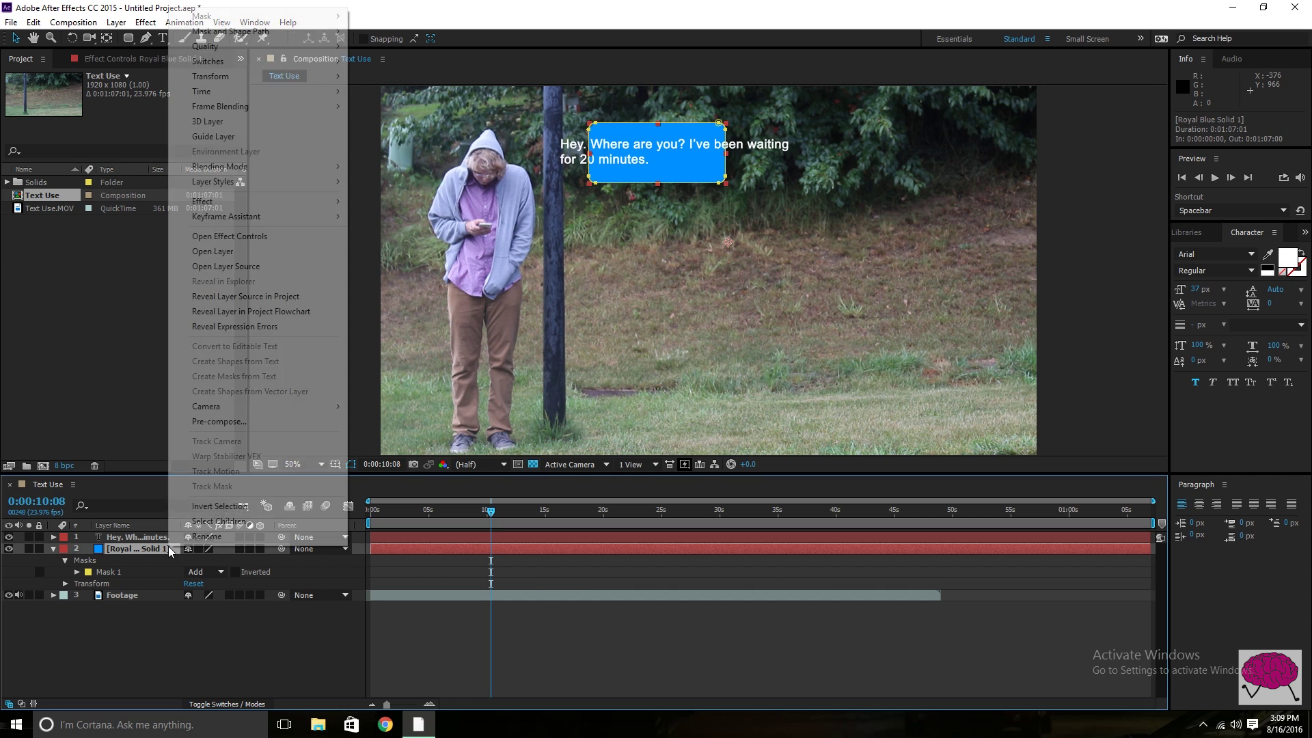
{"action": "left_click", "coordinate": [197, 537]}
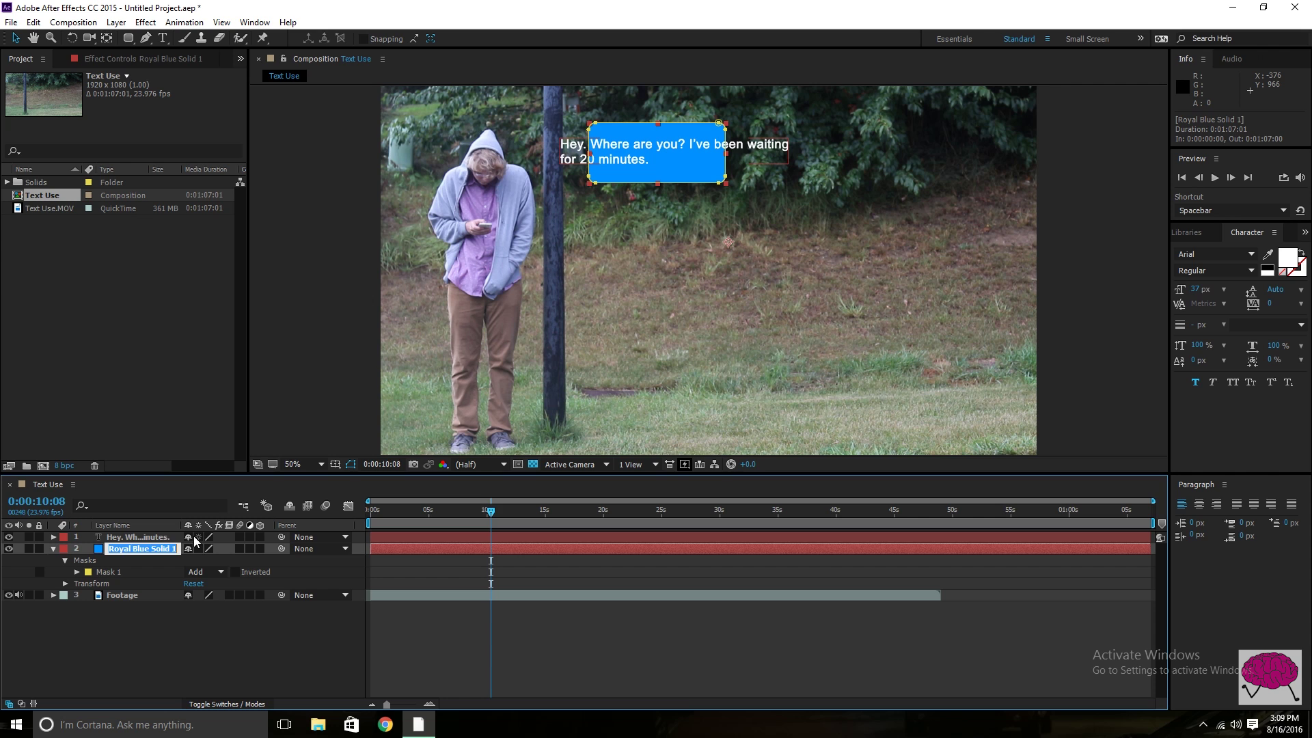
{"action": "type", "text": "T"}
{"action": "type", "text": "ubble"}
{"action": "right_click", "coordinate": [136, 535]}
{"action": "left_click", "coordinate": [176, 700]}
{"action": "type", "text": "Text"}
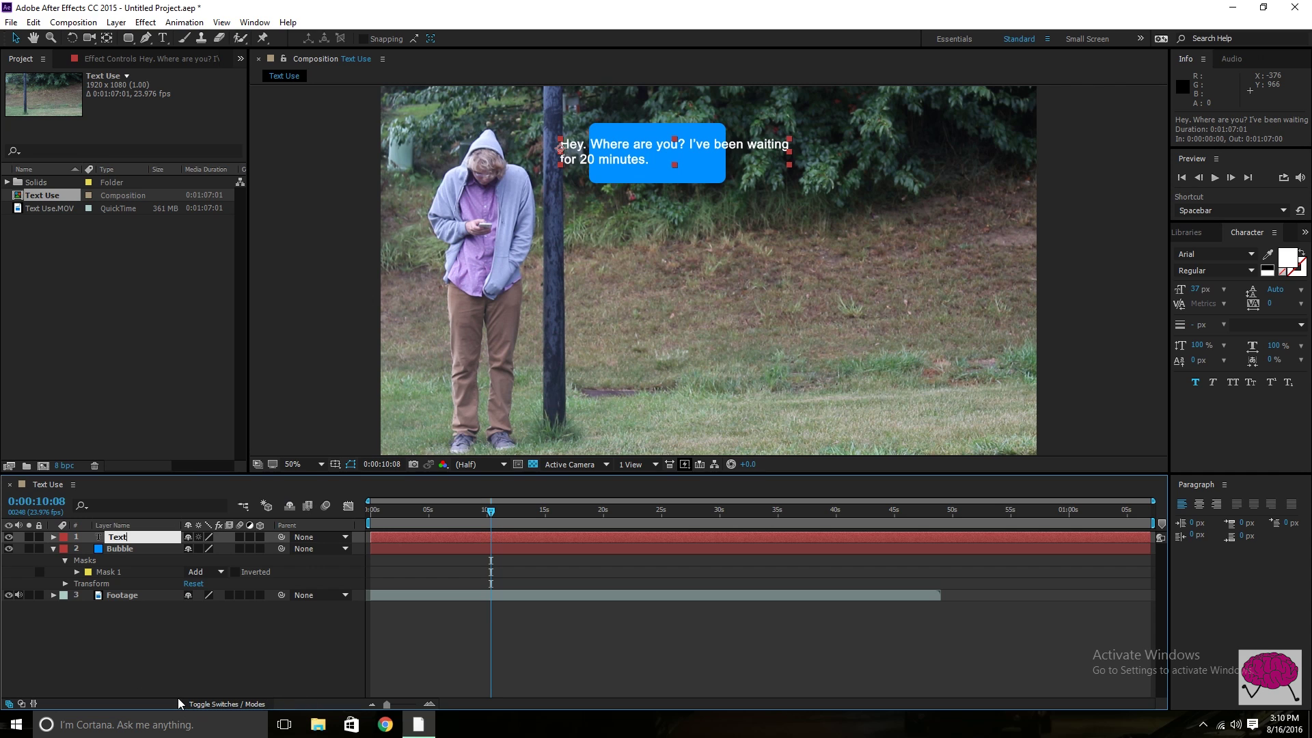
{"action": "key", "text": "Return"}
{"action": "left_click", "coordinate": [169, 661]}
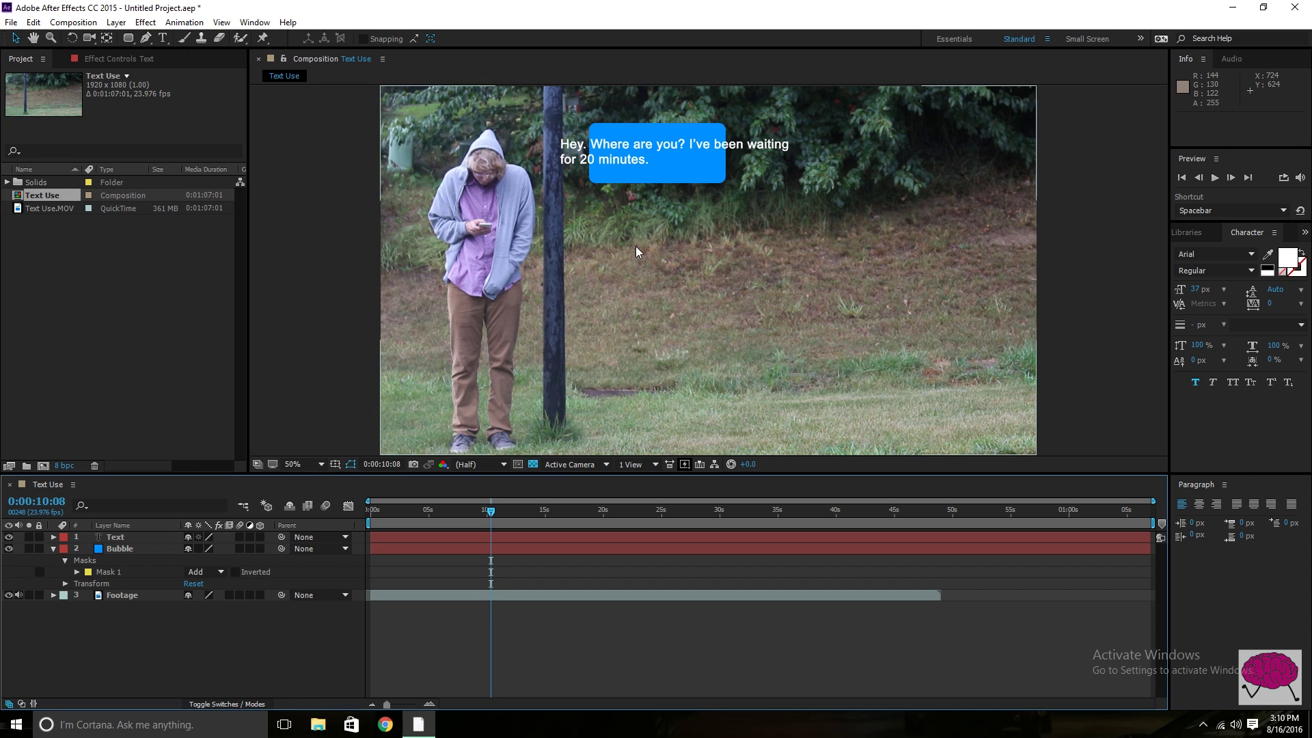
Break the caption after "Where are you?" so it reads on two lines.
{"action": "left_click", "coordinate": [614, 153]}
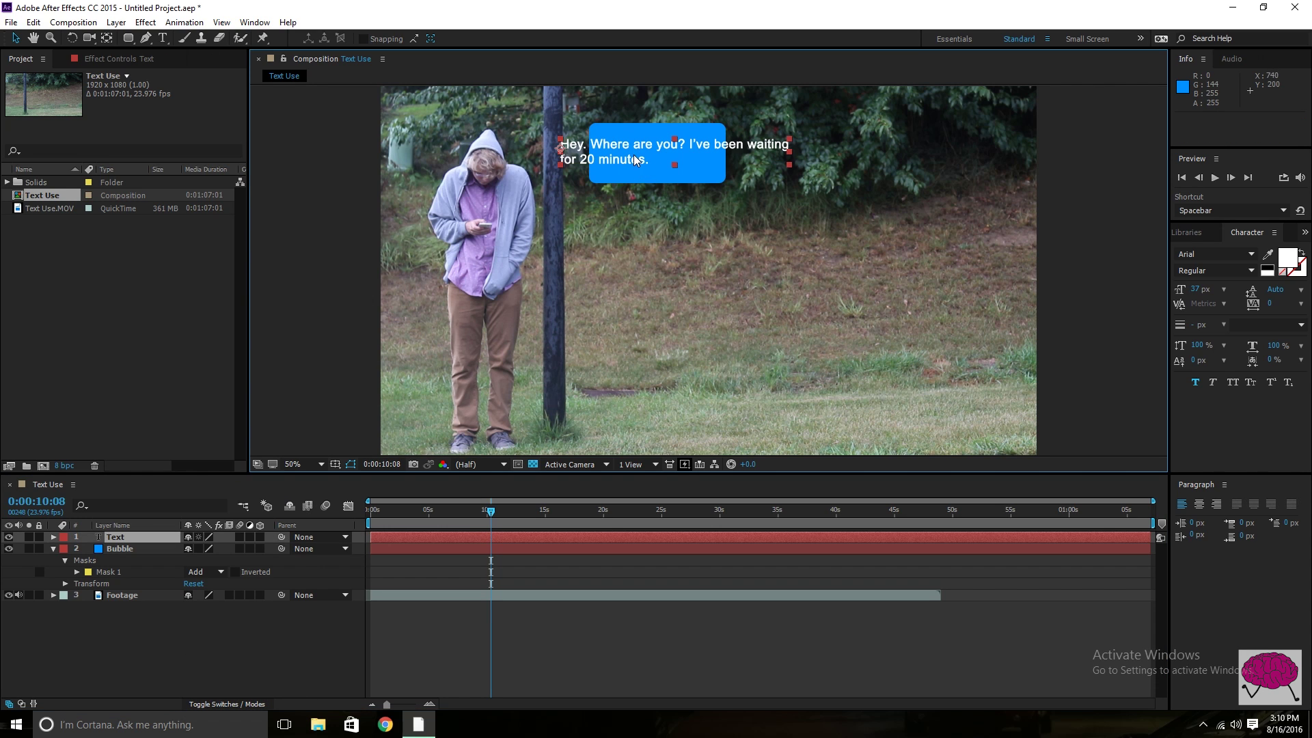
{"action": "left_click", "coordinate": [163, 39]}
{"action": "left_click", "coordinate": [686, 144]}
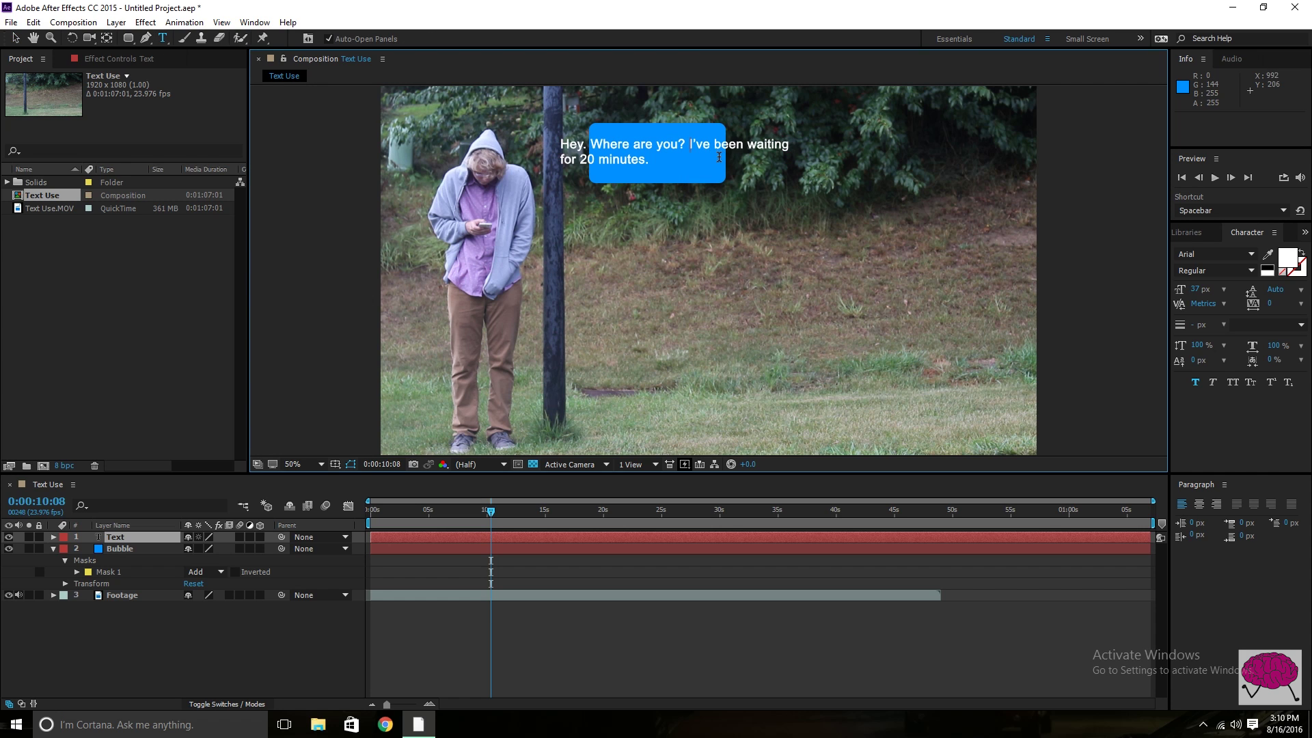
{"action": "key", "text": "Return"}
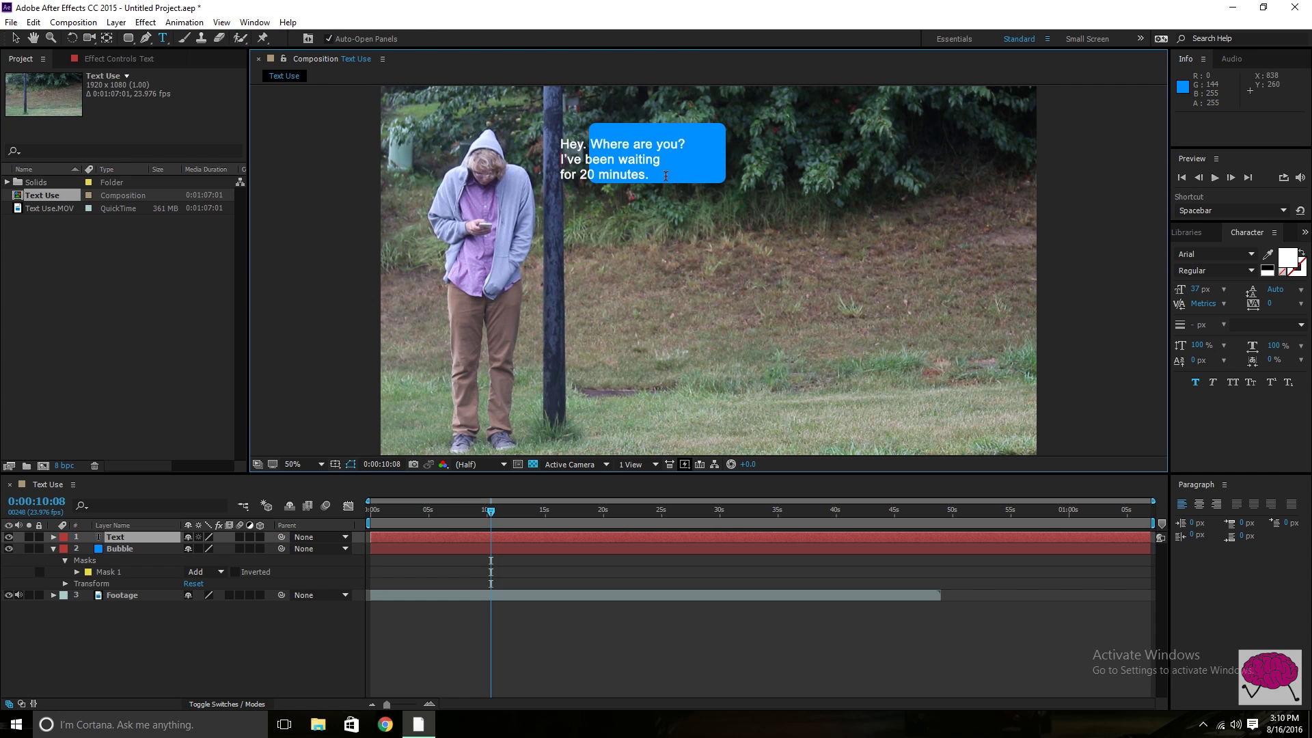
{"action": "left_click", "coordinate": [560, 177]}
{"action": "key", "text": "BackSpace"}
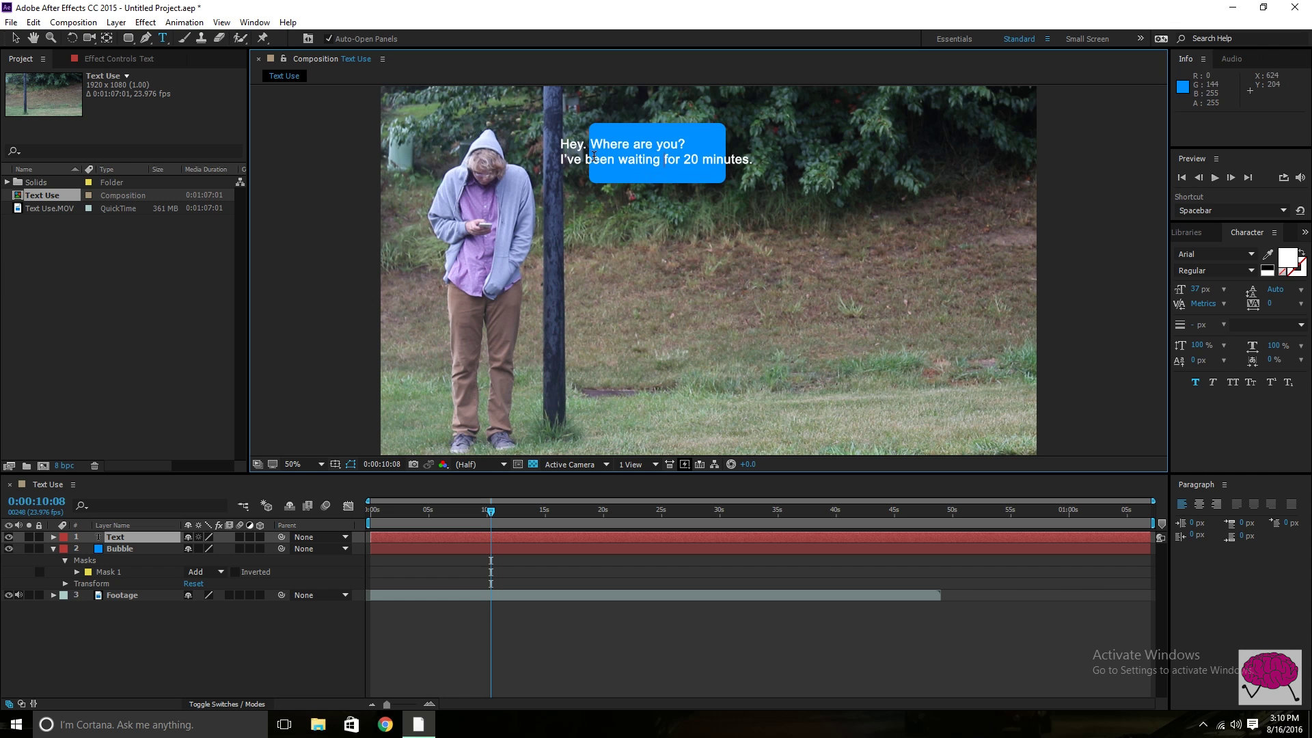
{"action": "left_click", "coordinate": [15, 37]}
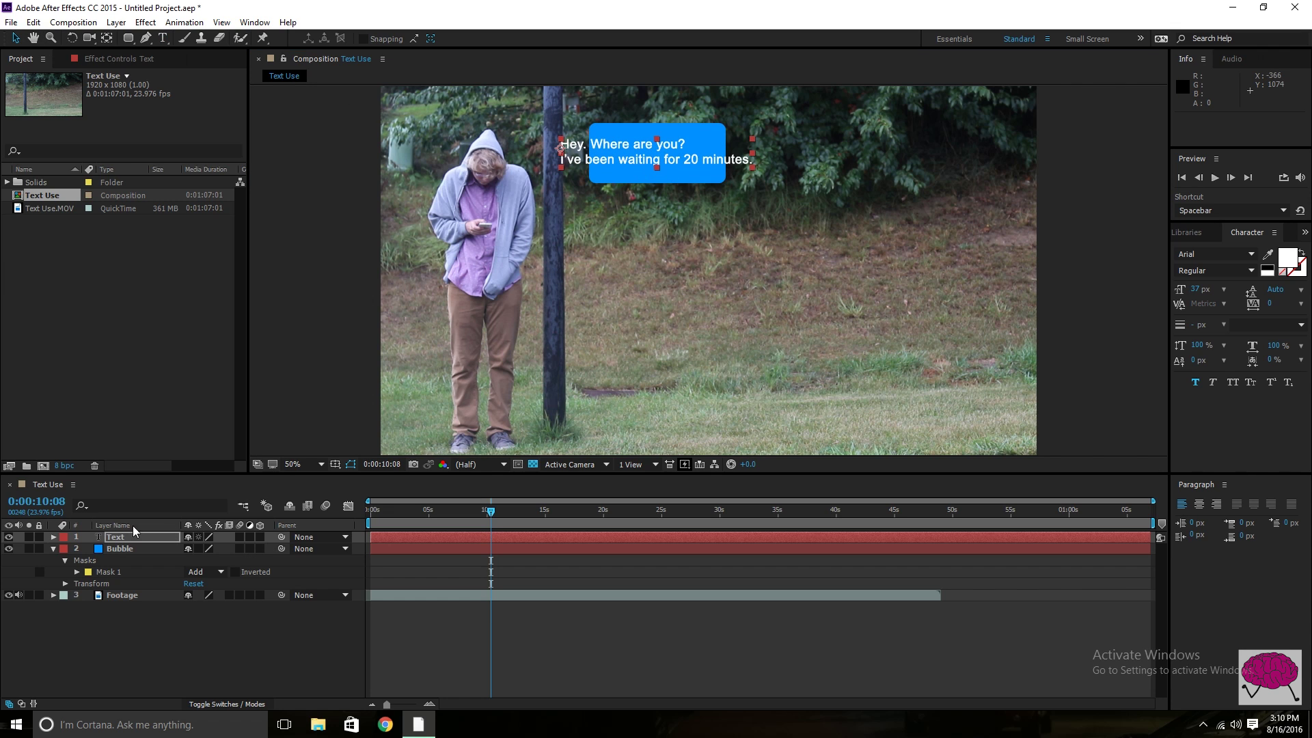
{"action": "left_click", "coordinate": [112, 548]}
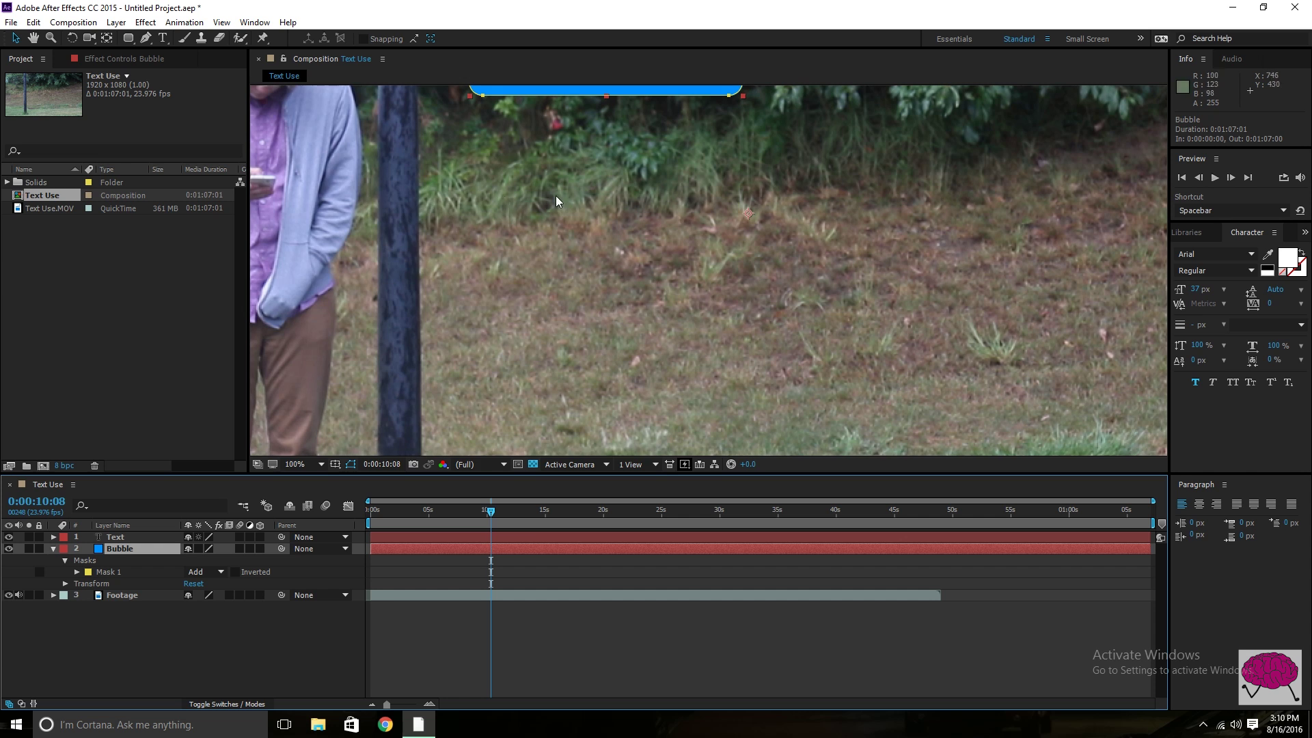
At 100% zoom, stretch the bubble wider and fit it behind the two-line caption.
{"action": "key", "text": "period"}
{"action": "left_click", "coordinate": [32, 38]}
{"action": "left_click_drag", "start_coordinate": [615, 134], "coordinate": [689, 368]}
{"action": "left_click", "coordinate": [15, 37]}
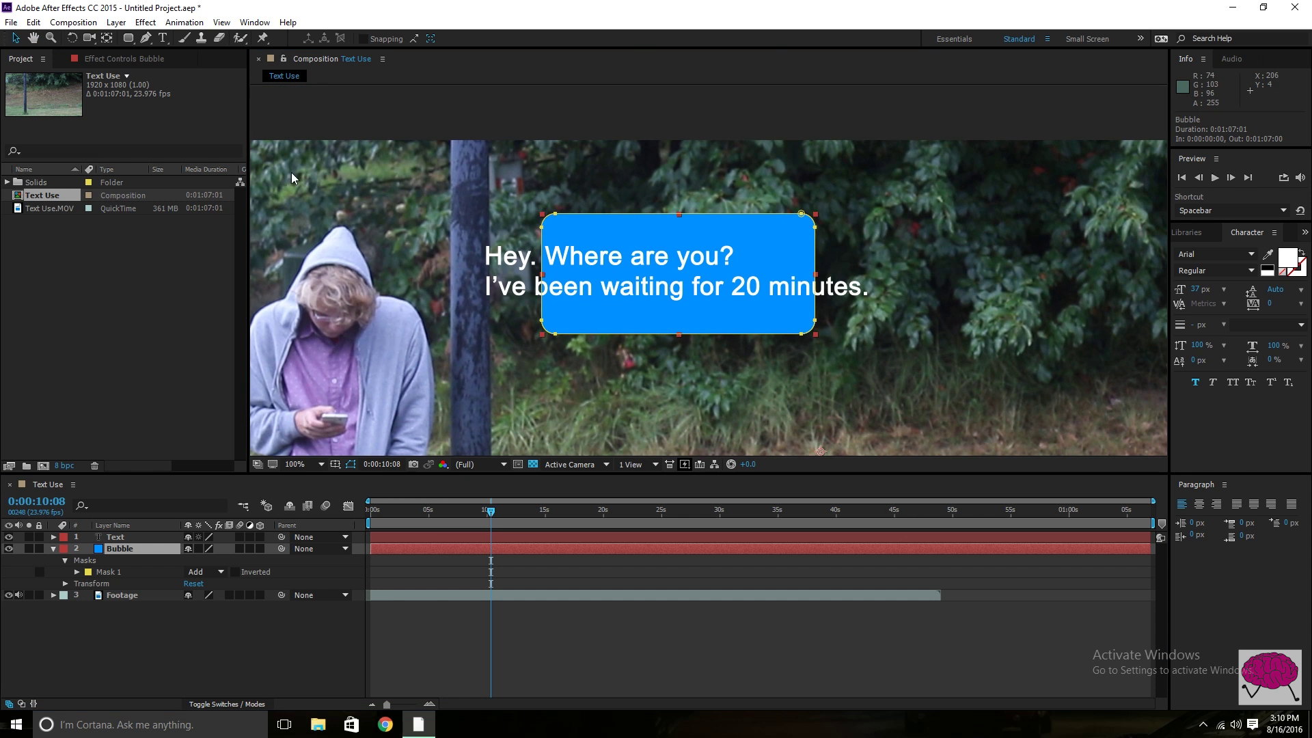
{"action": "left_click_drag", "start_coordinate": [548, 333], "coordinate": [431, 373]}
{"action": "left_click_drag", "start_coordinate": [527, 337], "coordinate": [565, 290]}
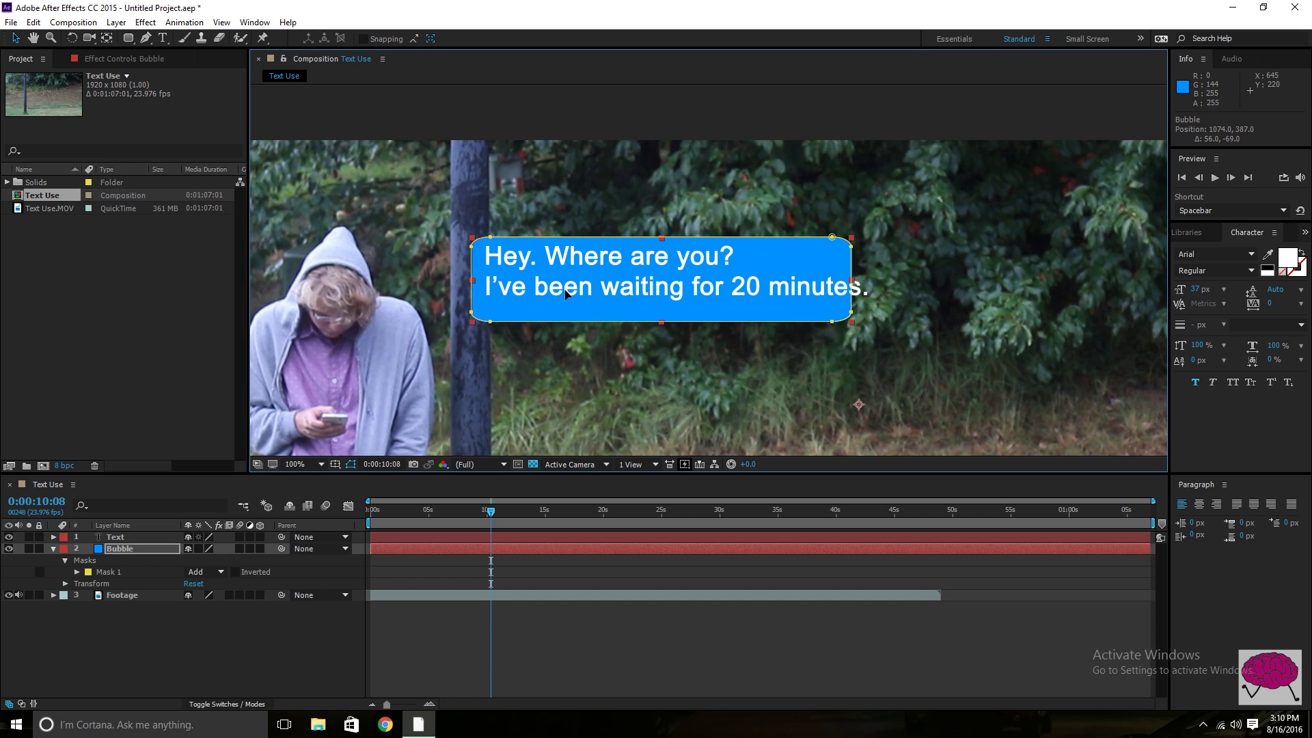
{"action": "mouse_move", "coordinate": [481, 323]}
{"action": "left_mouse_down"}
{"action": "mouse_move", "coordinate": [416, 321]}
{"action": "mouse_move", "coordinate": [489, 301]}
{"action": "left_mouse_up"}
Shift the bubble and caption further right beside the hooded man.
{"action": "left_click", "coordinate": [670, 406]}
{"action": "scroll", "coordinate": [667, 389], "scroll_direction": "down", "scroll_amount": 4}
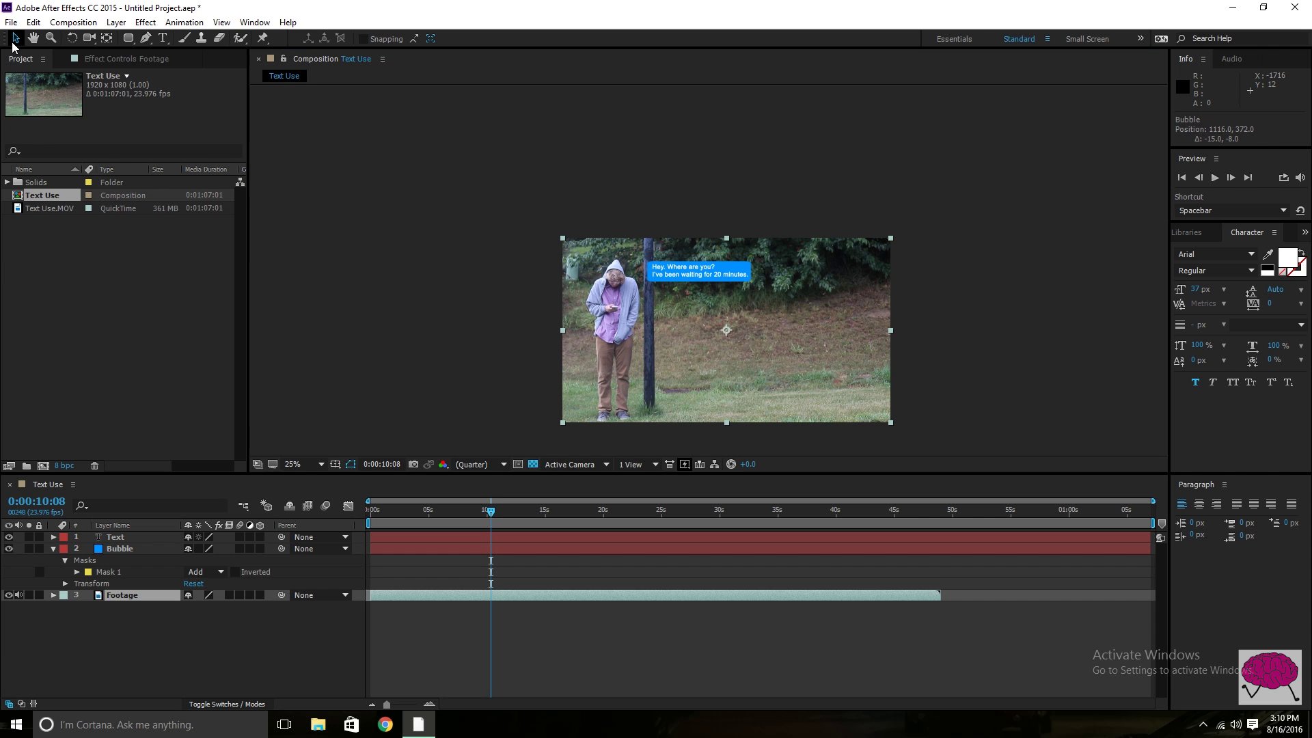
{"action": "left_click", "coordinate": [153, 626]}
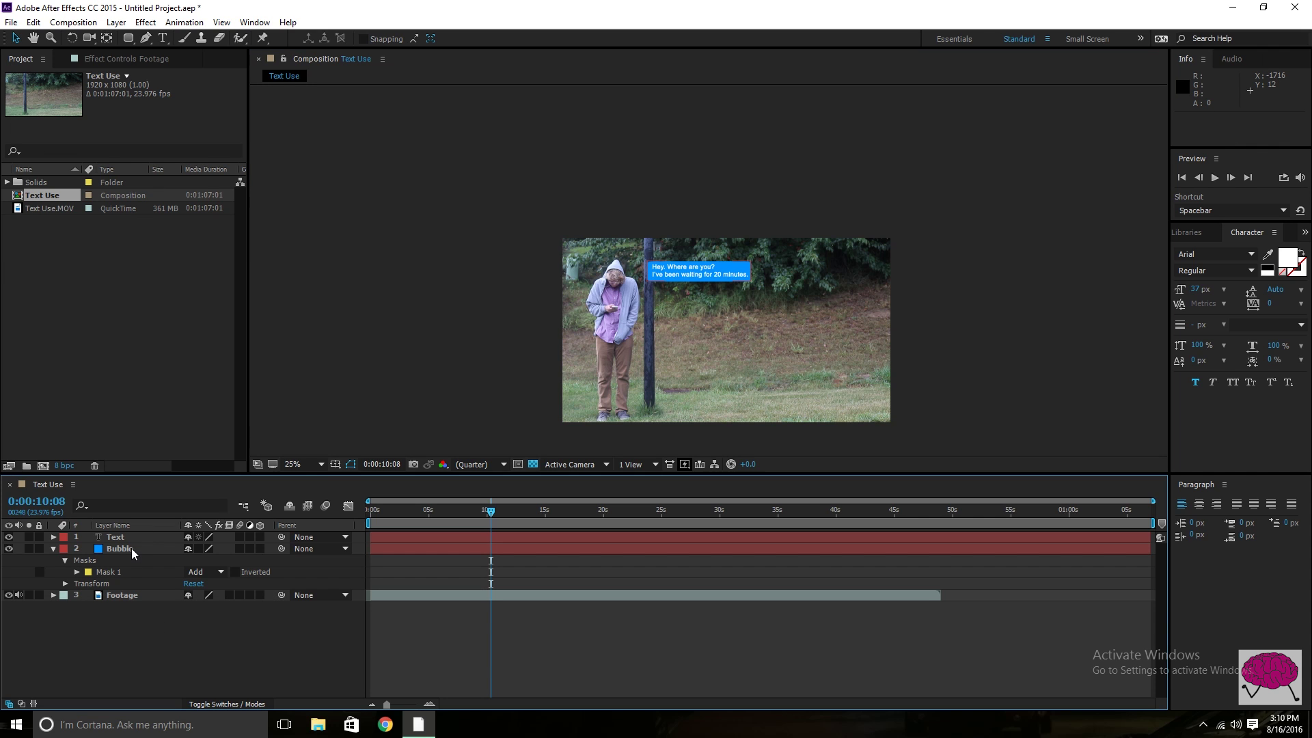
{"action": "left_click", "coordinate": [132, 548]}
{"action": "left_click_drag", "start_coordinate": [681, 276], "coordinate": [705, 273]}
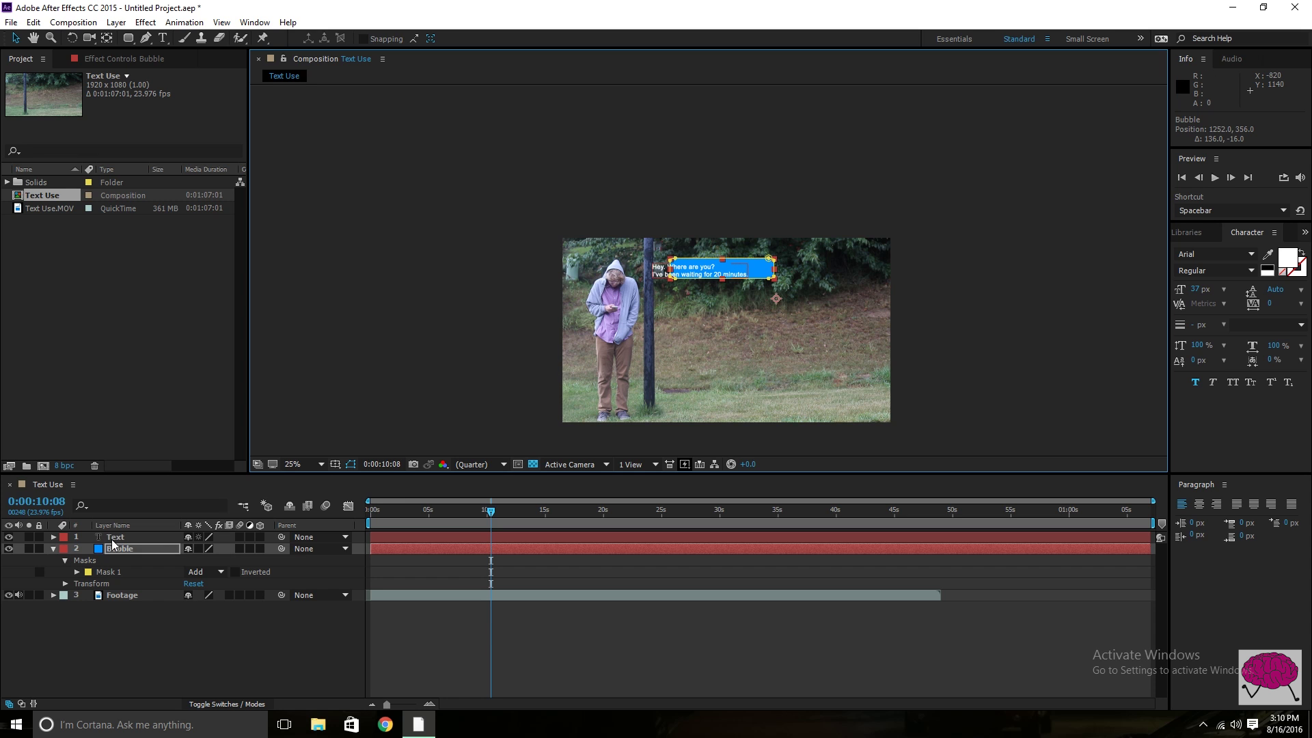
{"action": "left_click", "coordinate": [113, 538]}
{"action": "left_click_drag", "start_coordinate": [686, 274], "coordinate": [712, 272]}
{"action": "left_click", "coordinate": [1011, 325]}
Return the viewer to 50% zoom with the frame centred.
{"action": "key", "text": "period"}
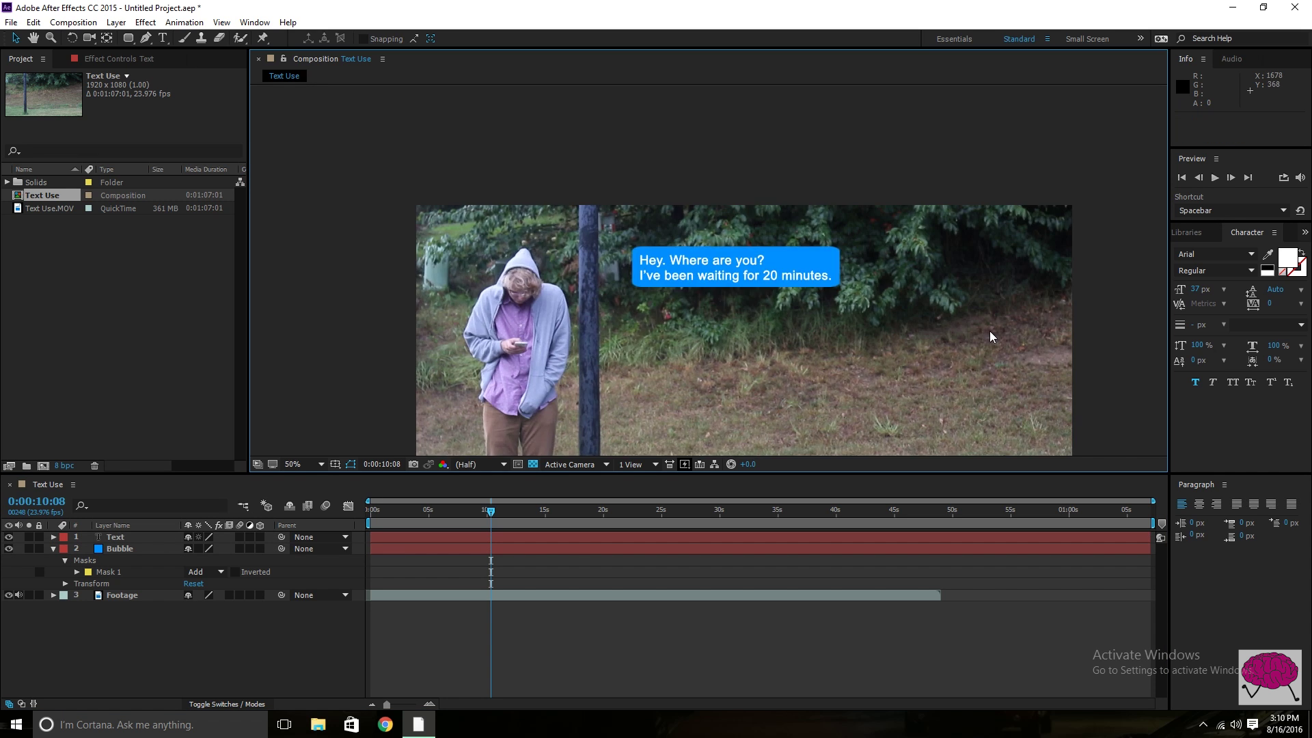
{"action": "left_click", "coordinate": [32, 38]}
{"action": "left_click_drag", "start_coordinate": [641, 308], "coordinate": [597, 207]}
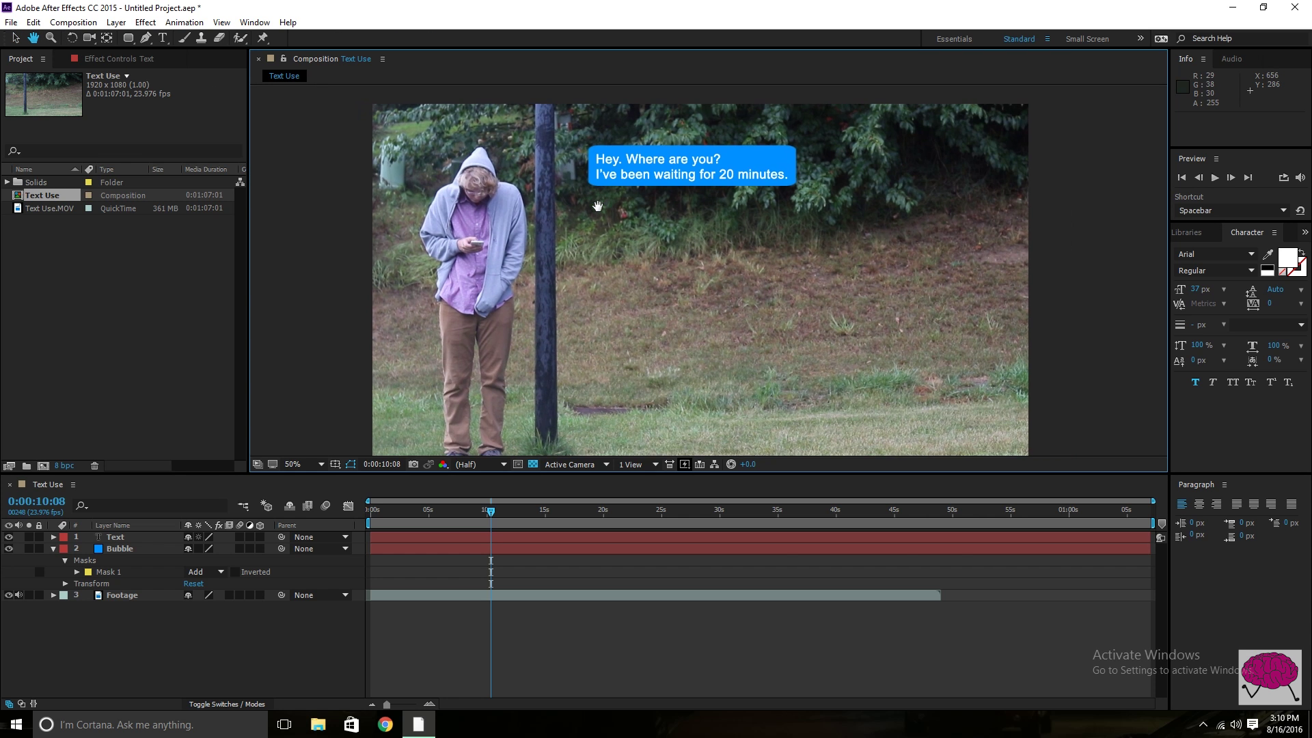
{"action": "key", "text": "comma"}
{"action": "key", "text": "comma"}
{"action": "key", "text": "period"}
{"action": "key", "text": "period"}
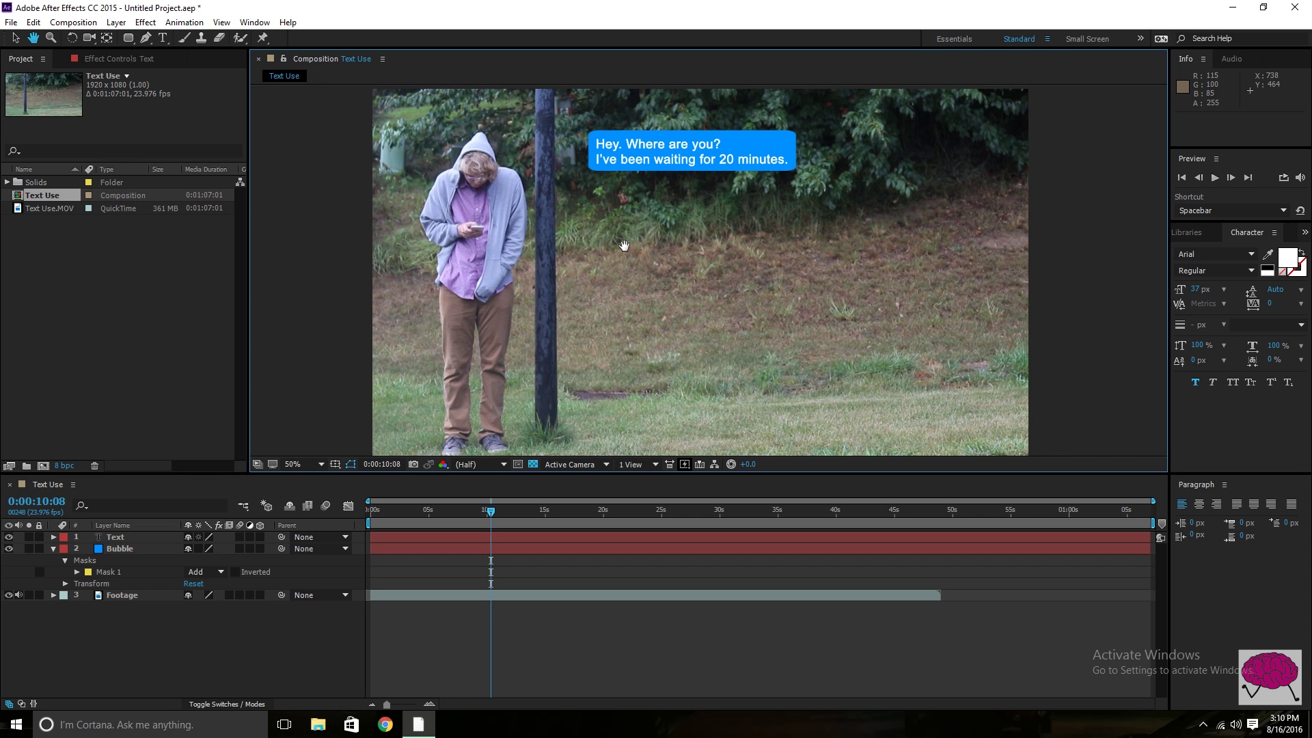
{"action": "key", "text": "v"}
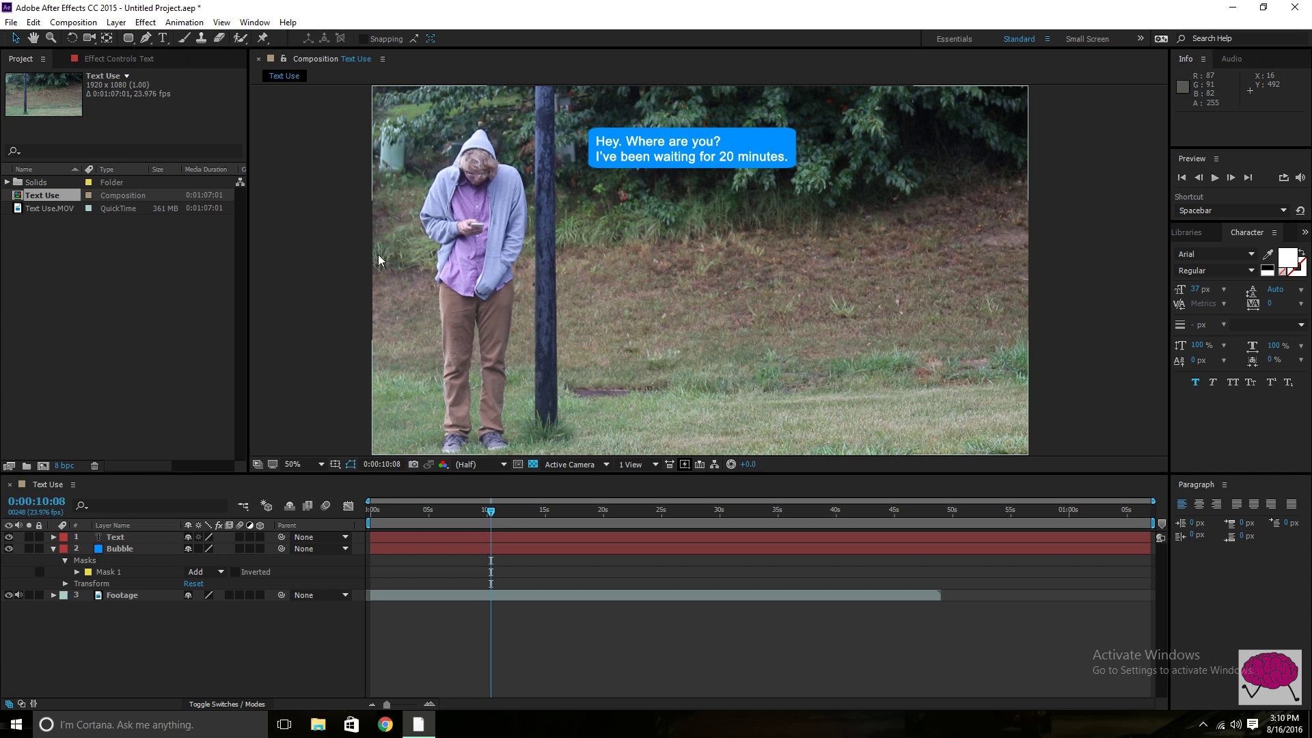
{"action": "left_click", "coordinate": [53, 548]}
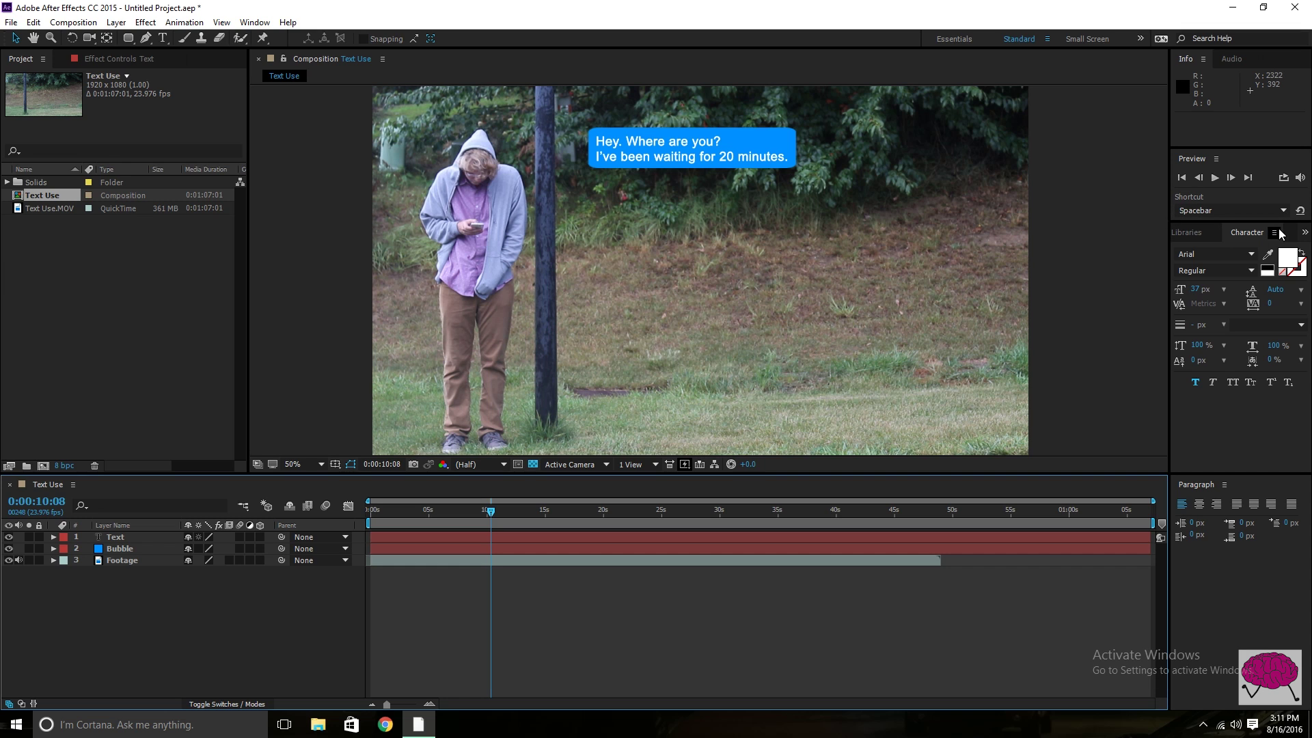
Search Effects & Presets for 'glow' and drag Stylize > Glow onto the Bubble layer.
{"action": "left_click", "coordinate": [1305, 234]}
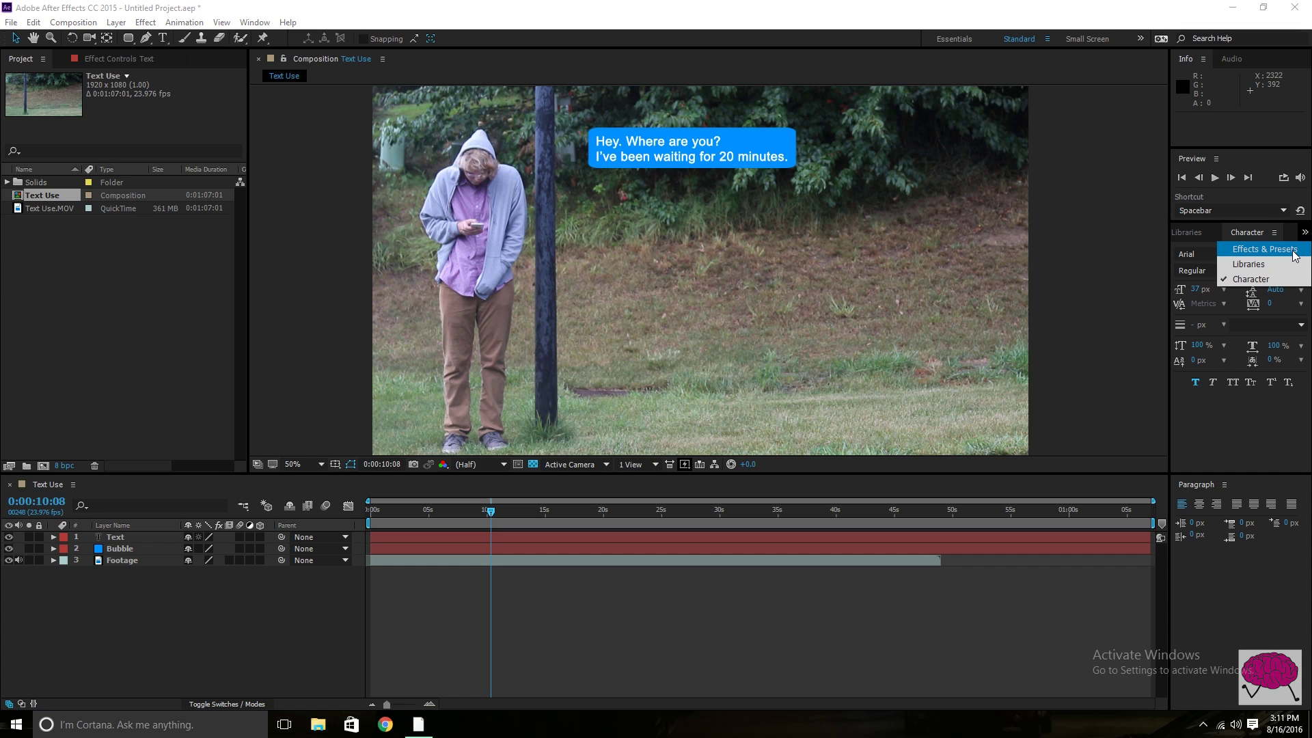
{"action": "left_click", "coordinate": [1294, 251]}
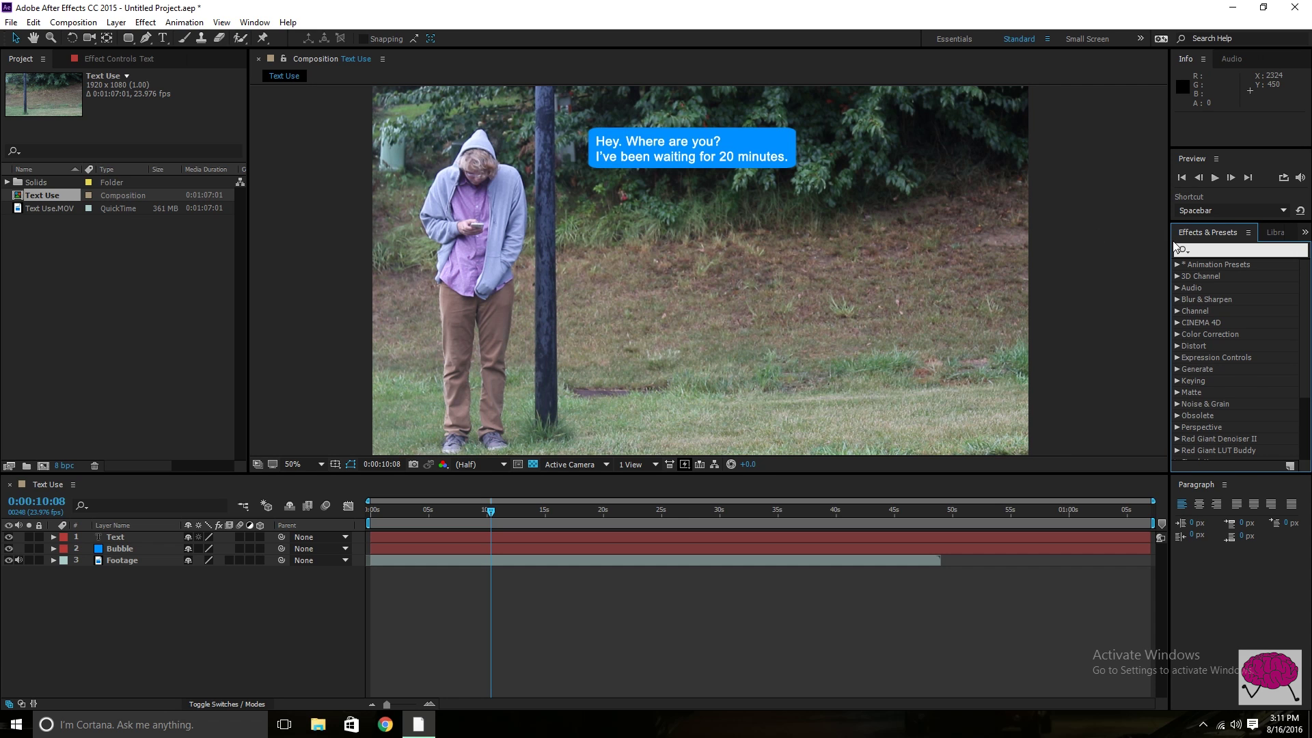
{"action": "type", "text": "glow"}
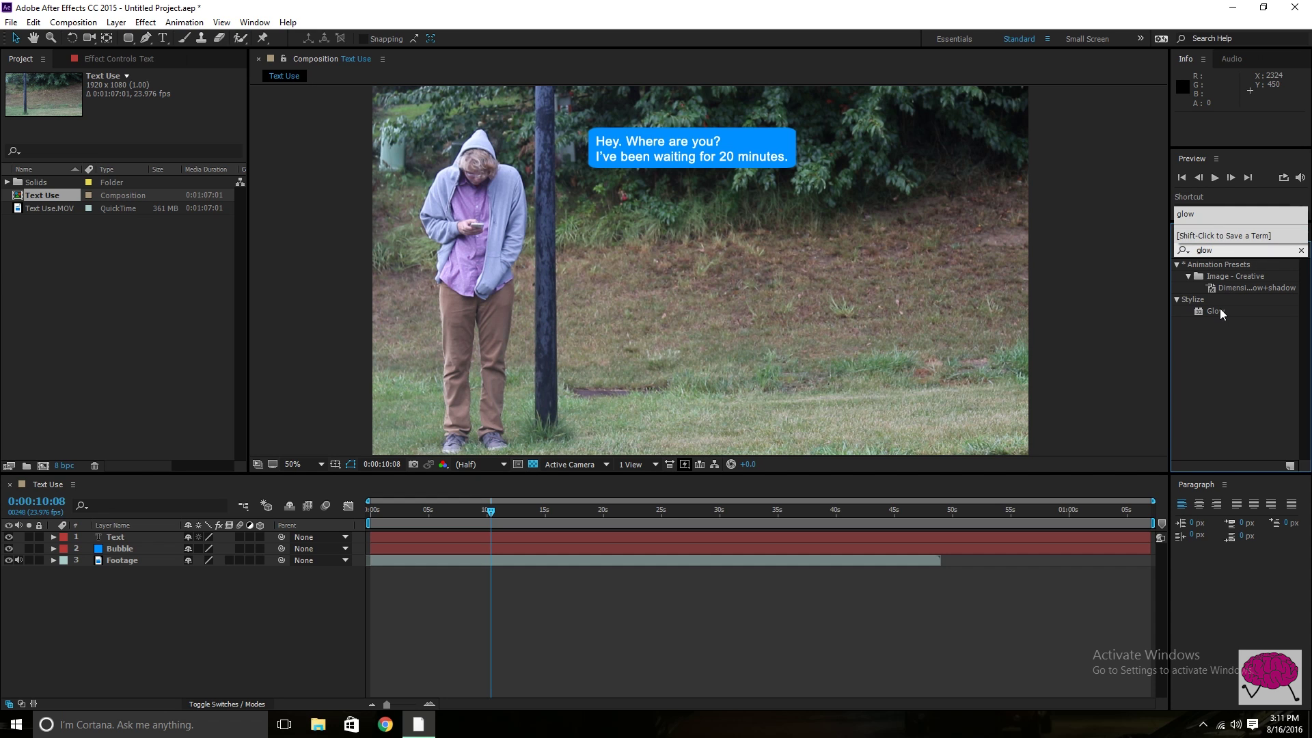
{"action": "left_click_drag", "start_coordinate": [1220, 309], "coordinate": [433, 546]}
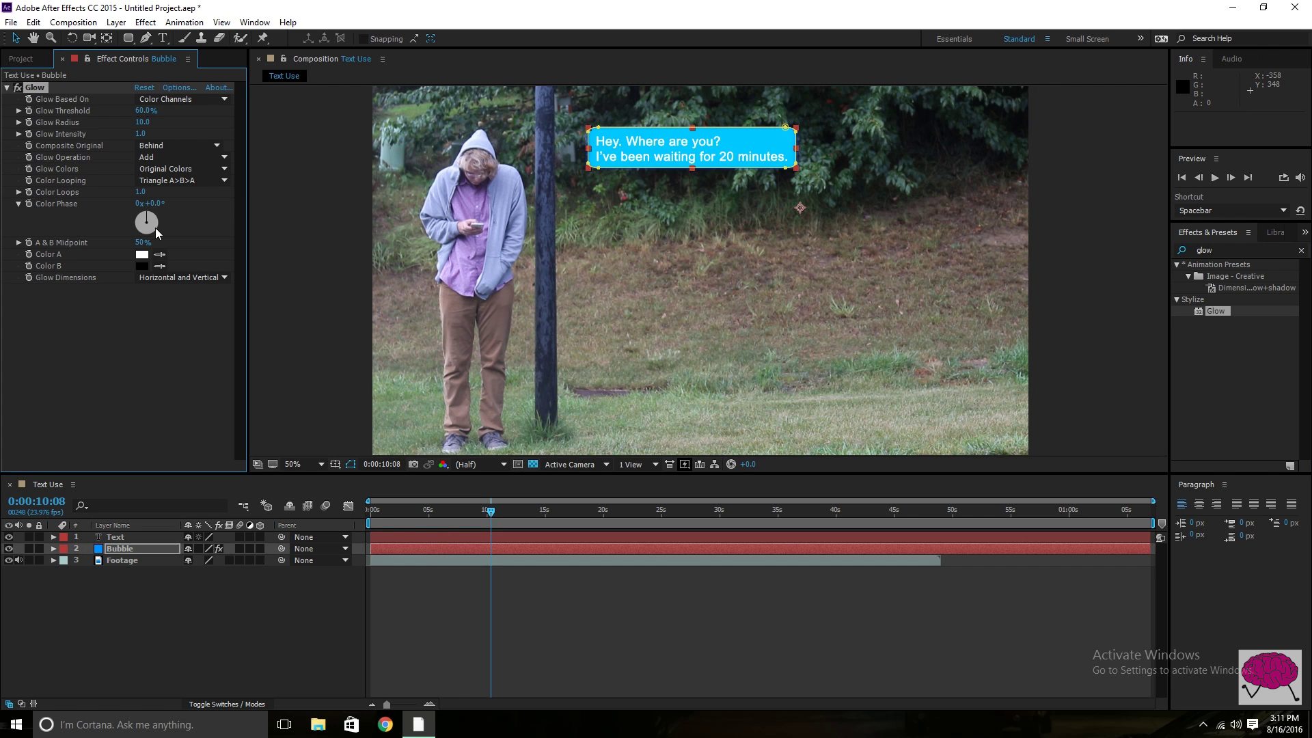
Raise the Bubble layer's Glow Radius to 76.0 and preview the wider blue halo.
{"action": "left_click_drag", "start_coordinate": [144, 123], "coordinate": [165, 124]}
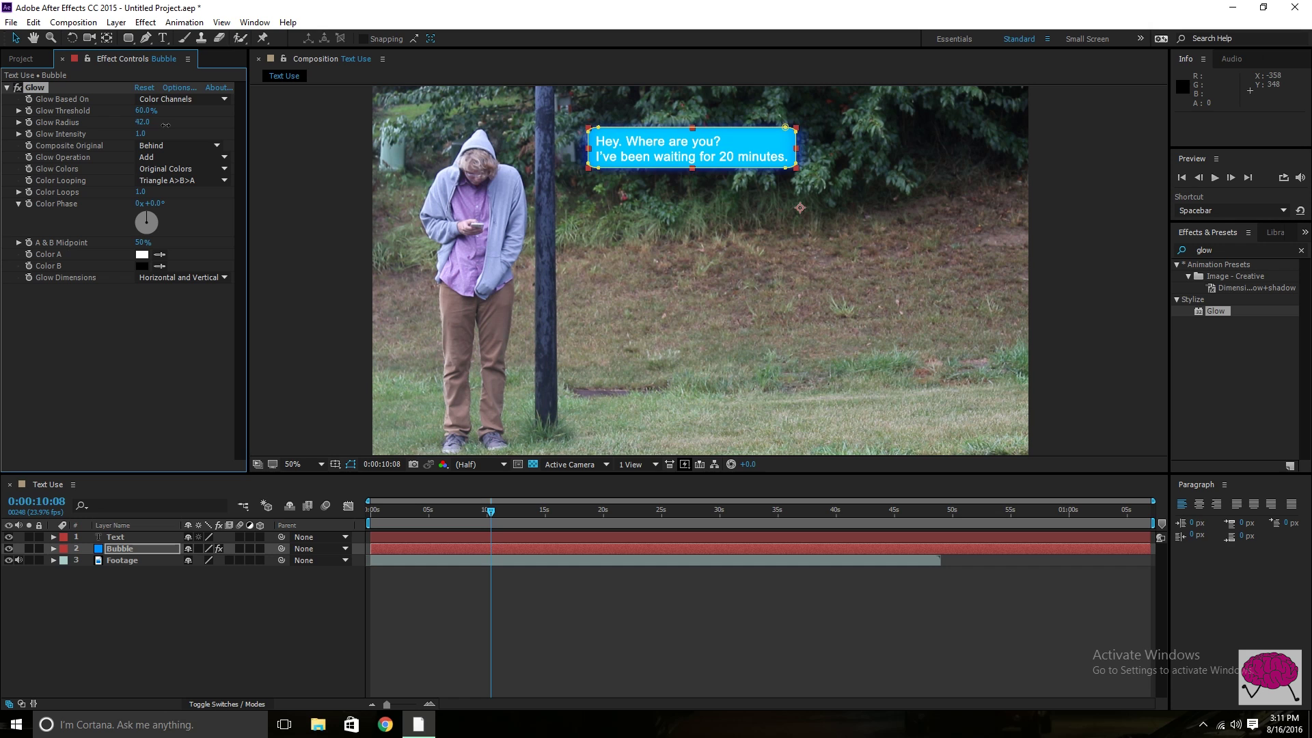
{"action": "left_click", "coordinate": [321, 186]}
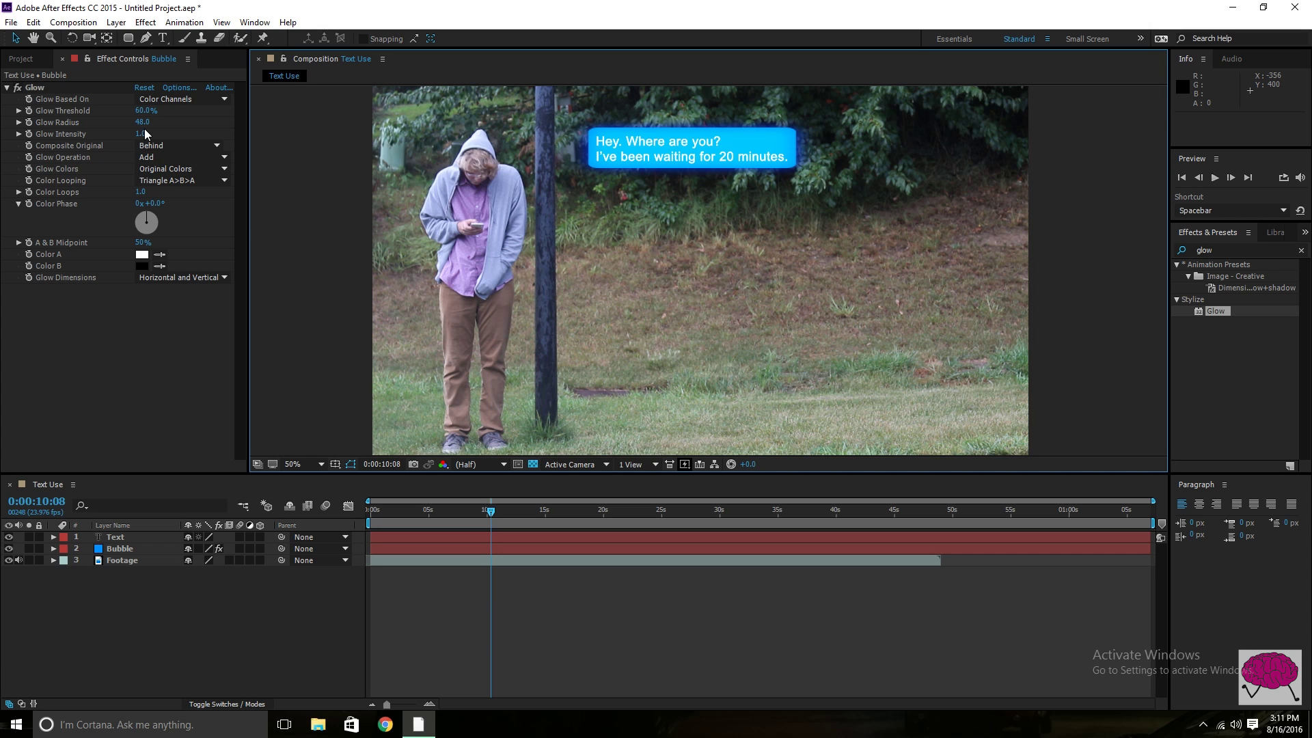
{"action": "left_click_drag", "start_coordinate": [142, 122], "coordinate": [161, 121]}
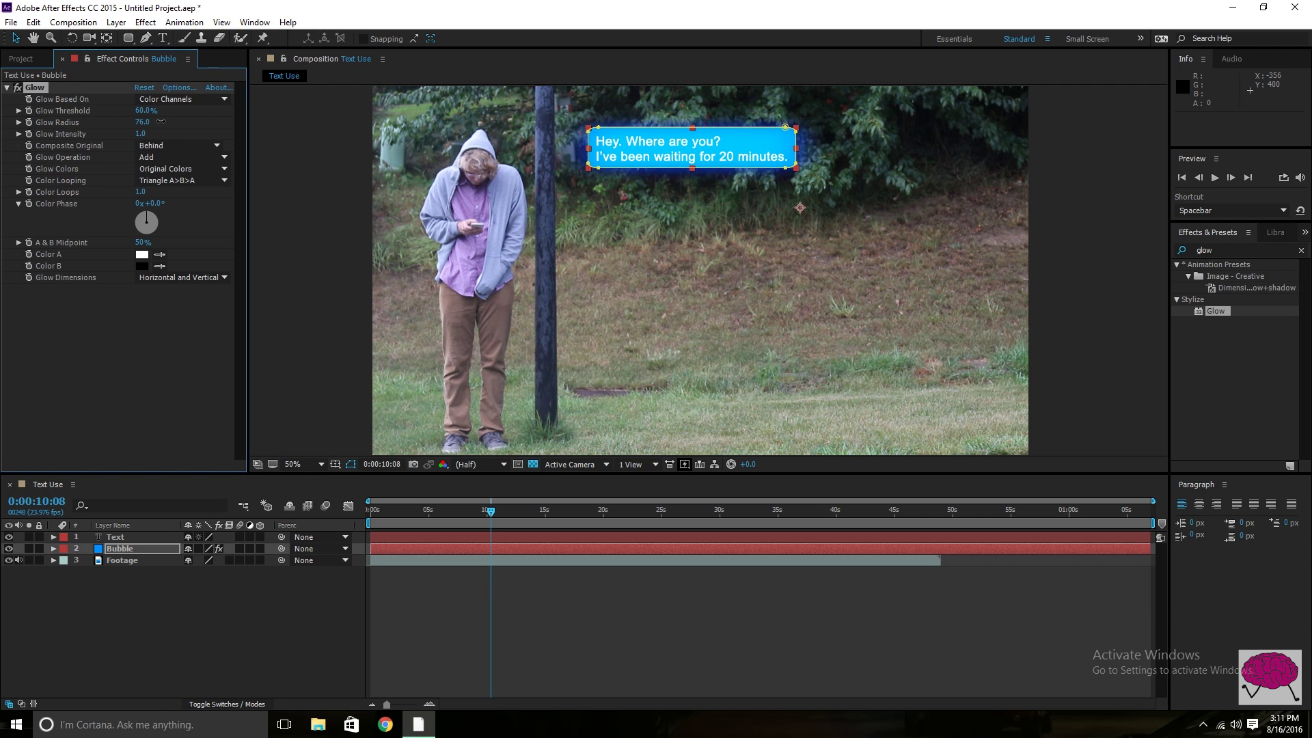
{"action": "left_click", "coordinate": [310, 178]}
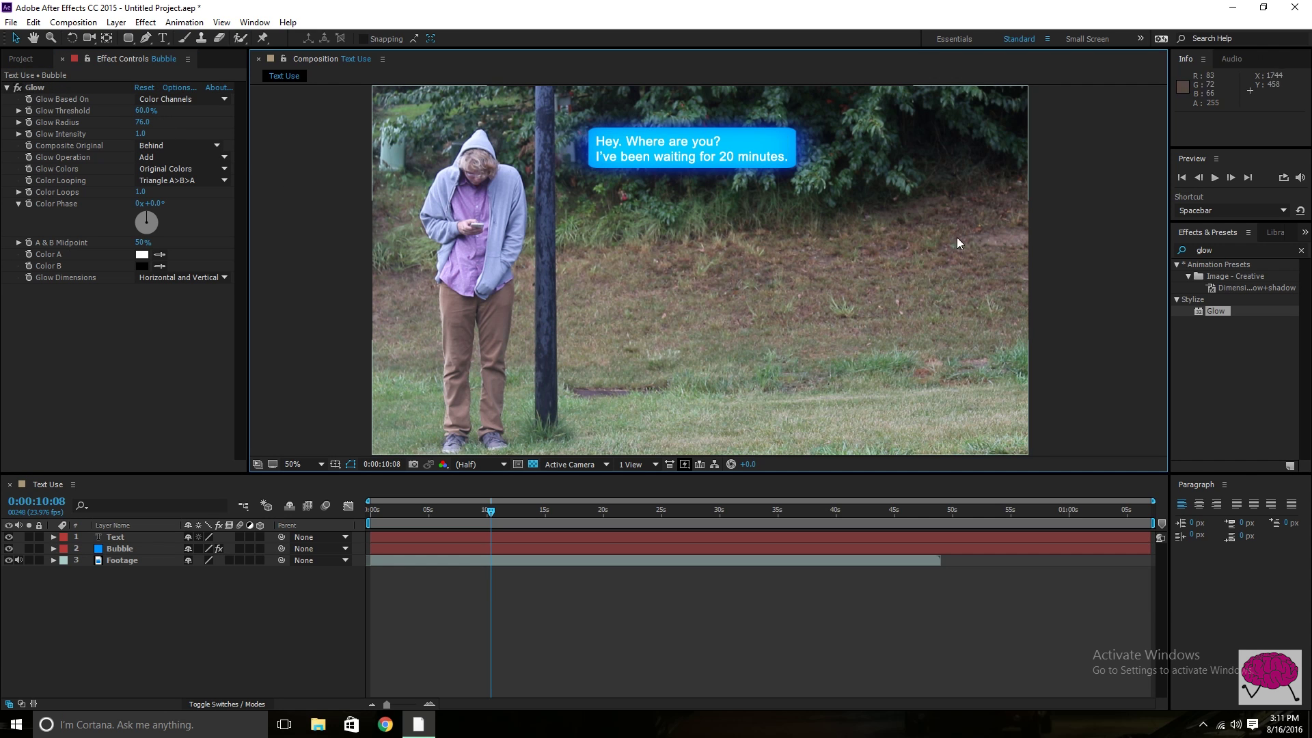
{"action": "left_click", "coordinate": [54, 548]}
Lower the Bubble layer's Transform Opacity to 80%, then collapse the layer.
{"action": "left_click", "coordinate": [65, 594]}
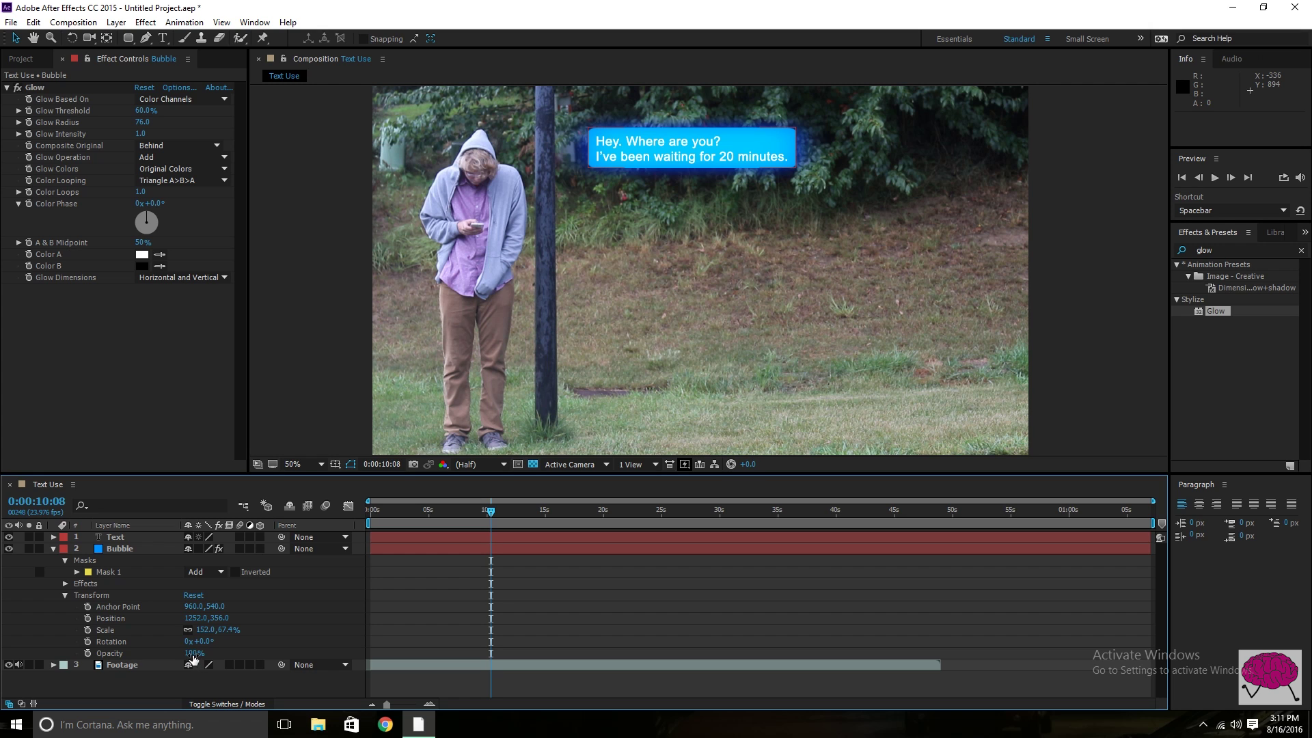
{"action": "left_click_drag", "start_coordinate": [191, 654], "coordinate": [177, 652]}
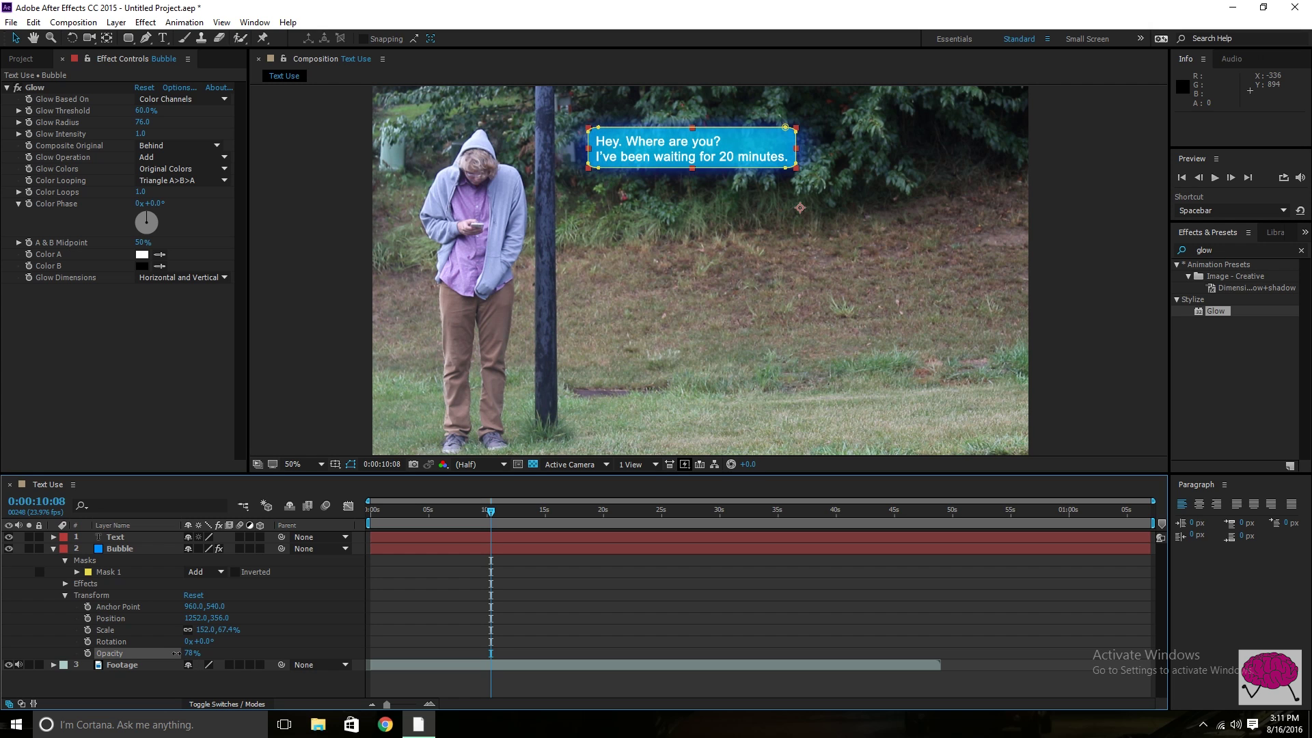
{"action": "left_click", "coordinate": [217, 690]}
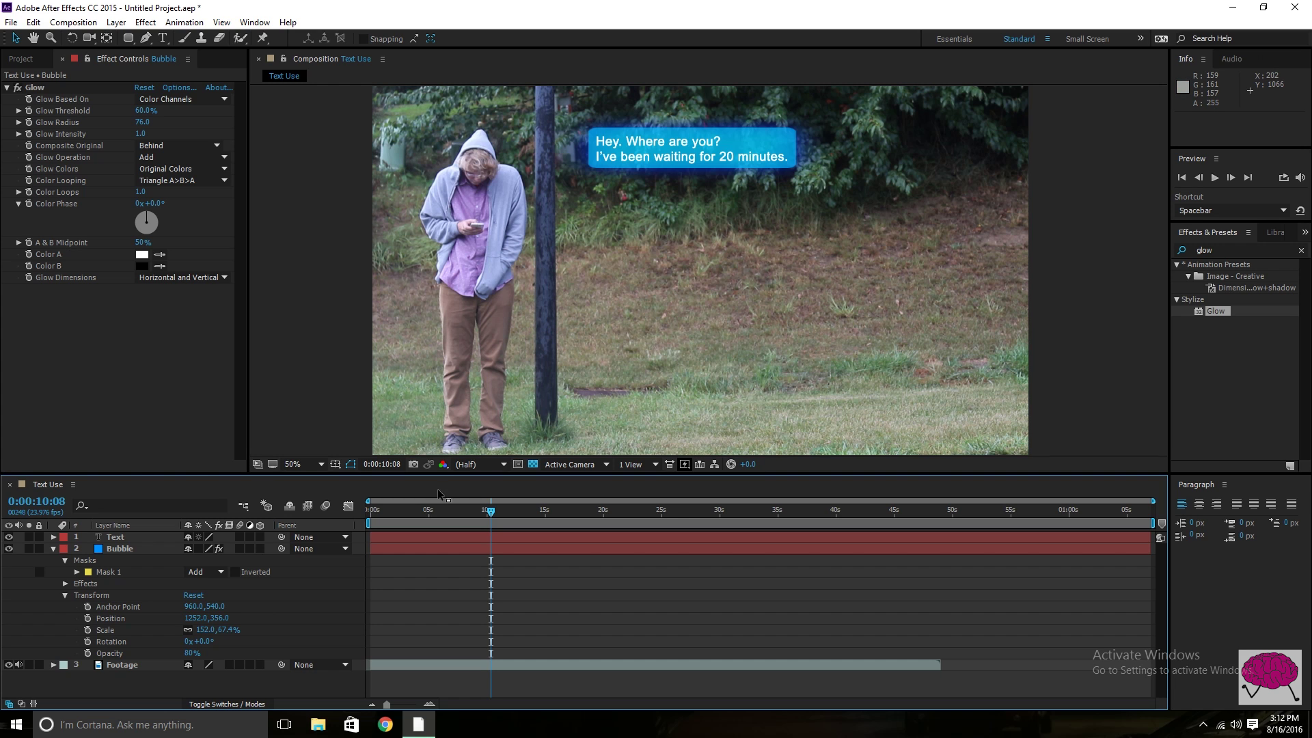
{"action": "left_click", "coordinate": [54, 549]}
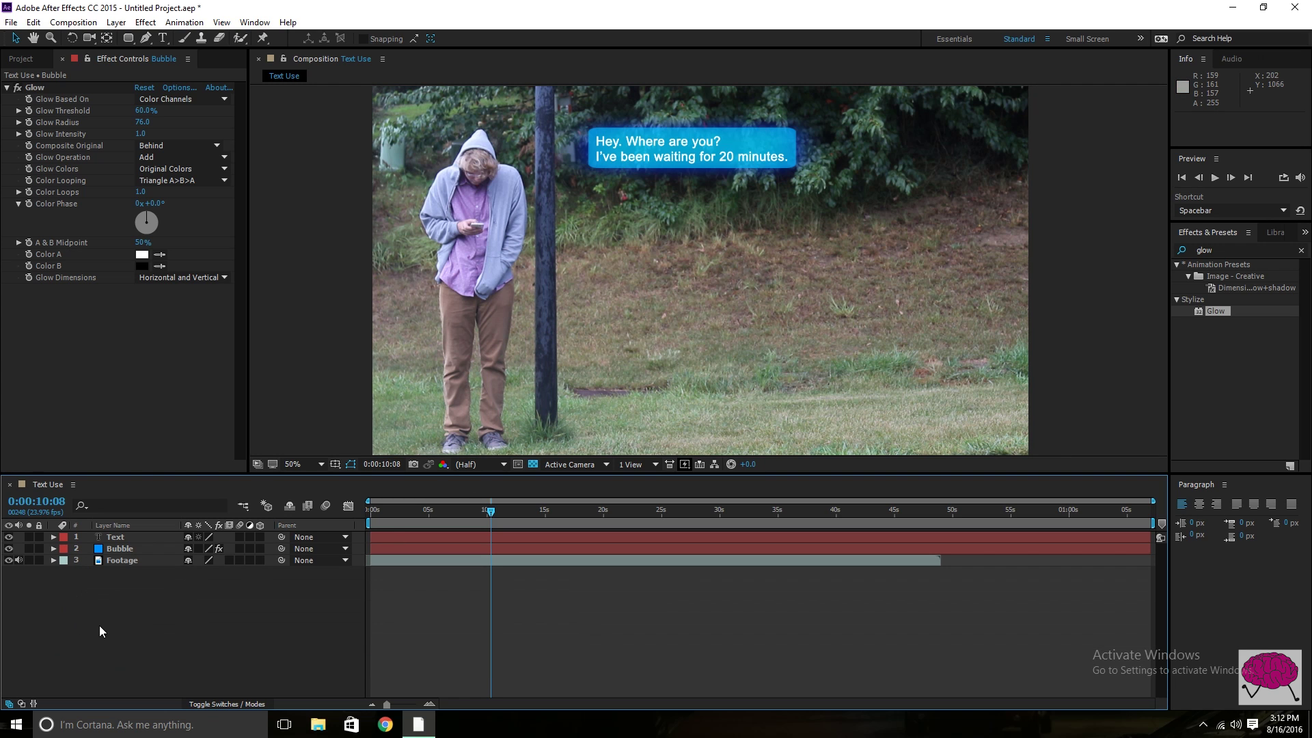
{"action": "left_click", "coordinate": [122, 551]}
Pre-compose the selected Text and Bubble layers into one nested composition.
{"action": "left_click", "coordinate": [123, 537], "text": "shift"}
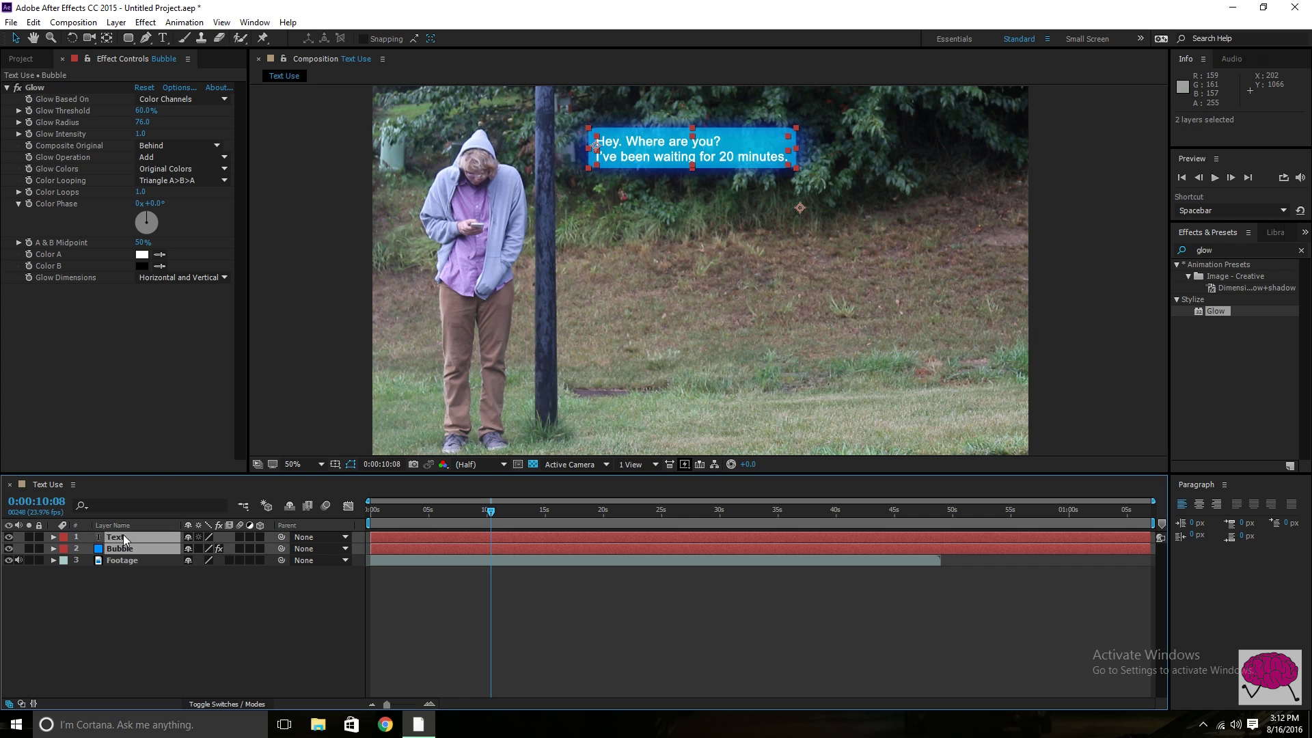
{"action": "right_click", "coordinate": [124, 538]}
{"action": "left_click", "coordinate": [182, 586]}
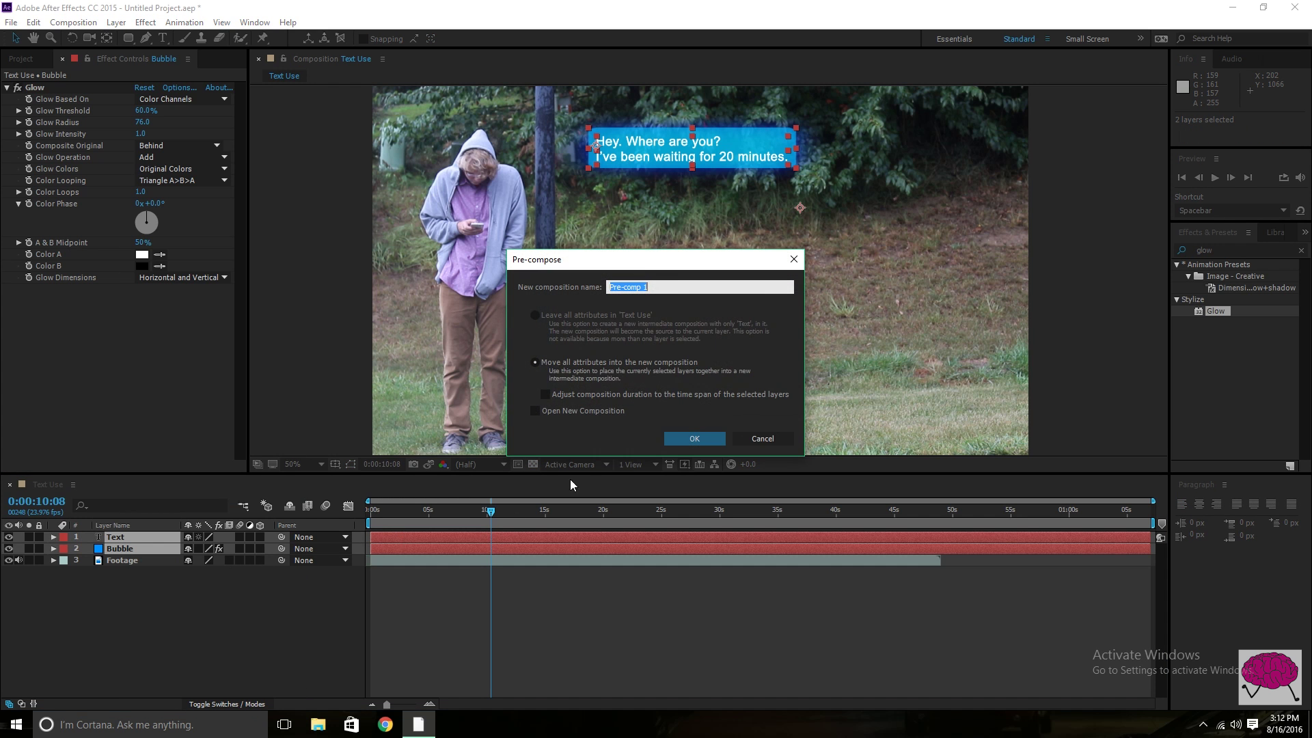
{"action": "left_click", "coordinate": [668, 439]}
Rename the pre-composed layer to 'First Bubble'.
{"action": "right_click", "coordinate": [134, 535]}
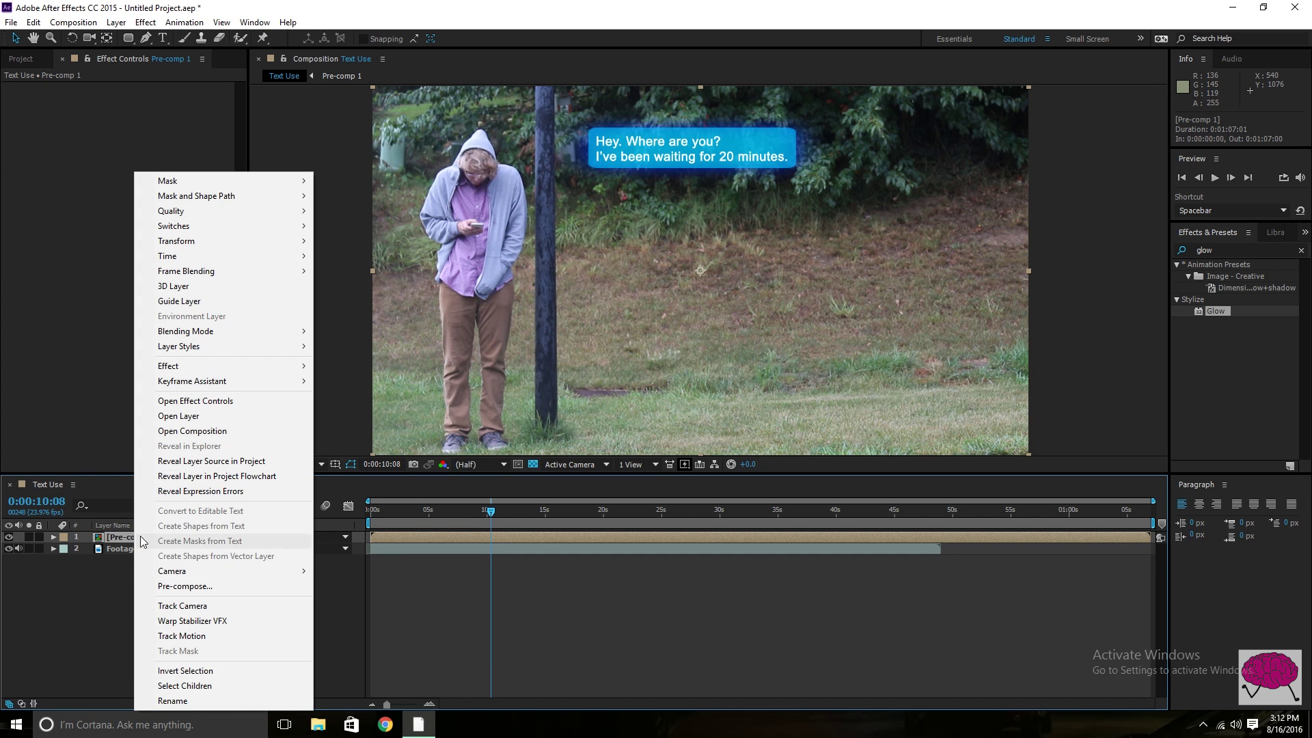
{"action": "left_click", "coordinate": [181, 698]}
{"action": "type", "text": "Fjir"}
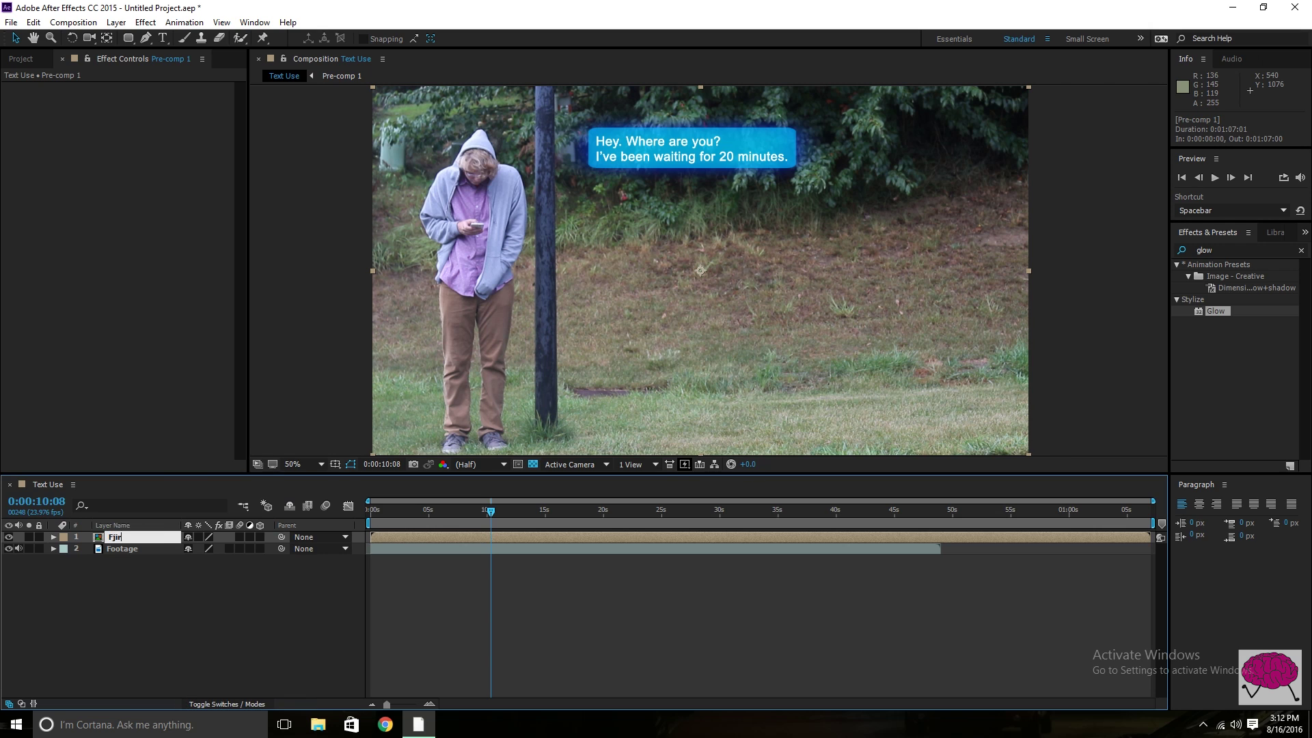
{"action": "key", "text": "BackSpace"}
{"action": "key", "text": "BackSpace"}
{"action": "type", "text": "irst Bubble"}
{"action": "key", "text": "Return"}
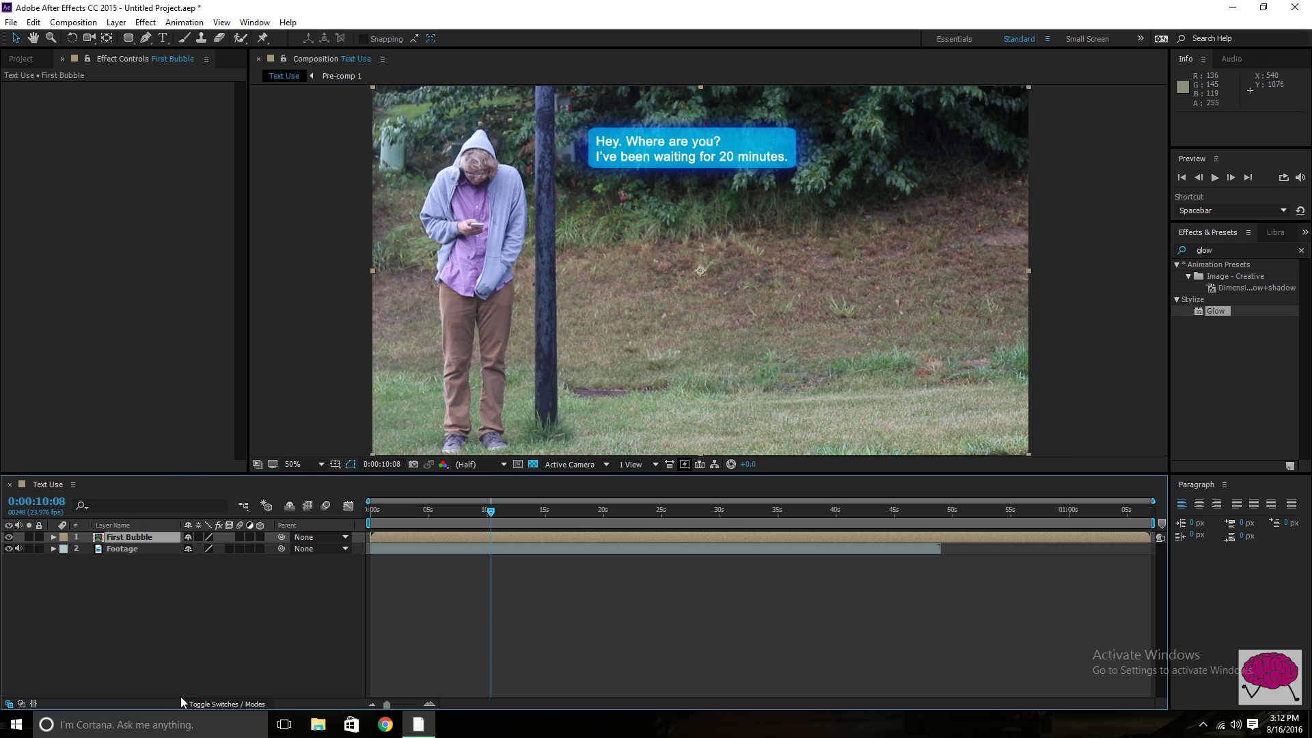
{"action": "left_click", "coordinate": [219, 674]}
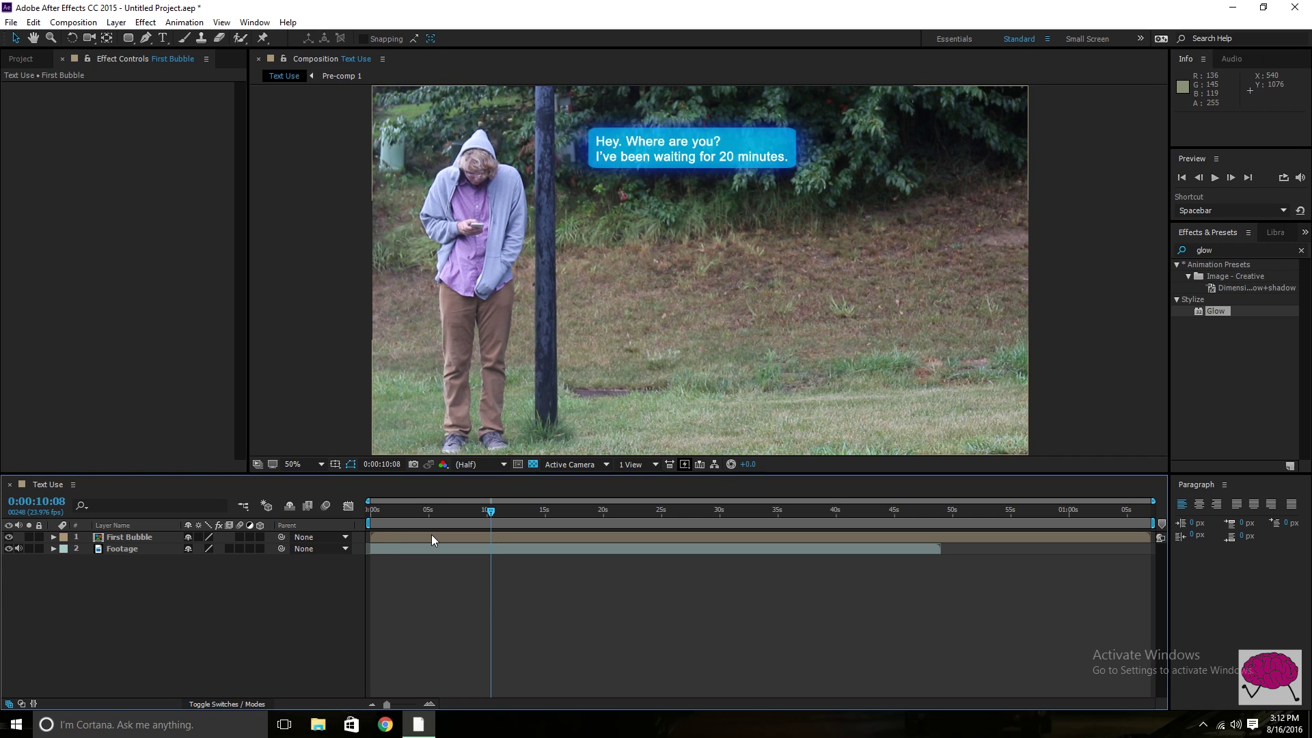
Move the First Bubble layer bar to start around 14 seconds, previewing the pop-up timing.
{"action": "left_click_drag", "start_coordinate": [430, 509], "coordinate": [596, 552]}
{"action": "left_click", "coordinate": [483, 509]}
{"action": "key", "text": "space"}
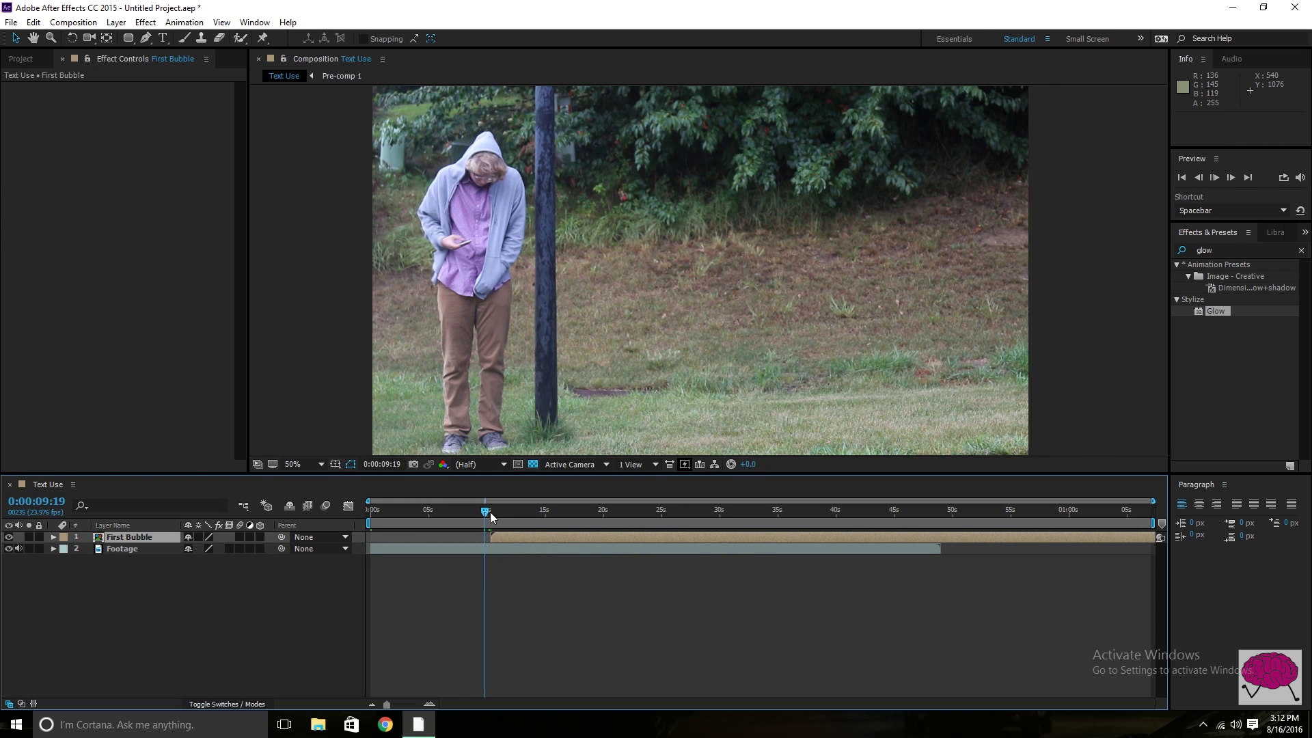
{"action": "left_click_drag", "start_coordinate": [495, 513], "coordinate": [563, 537]}
{"action": "key", "text": "space"}
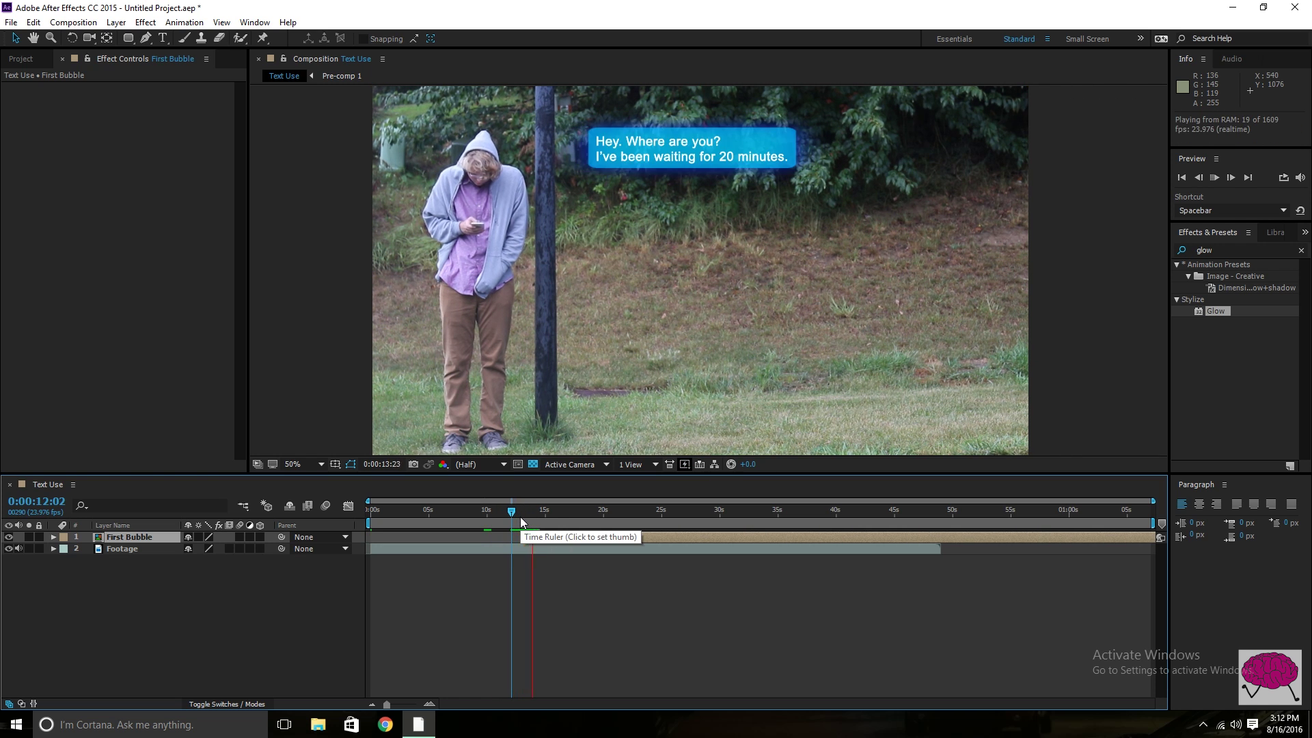
{"action": "left_click_drag", "start_coordinate": [531, 510], "coordinate": [547, 511]}
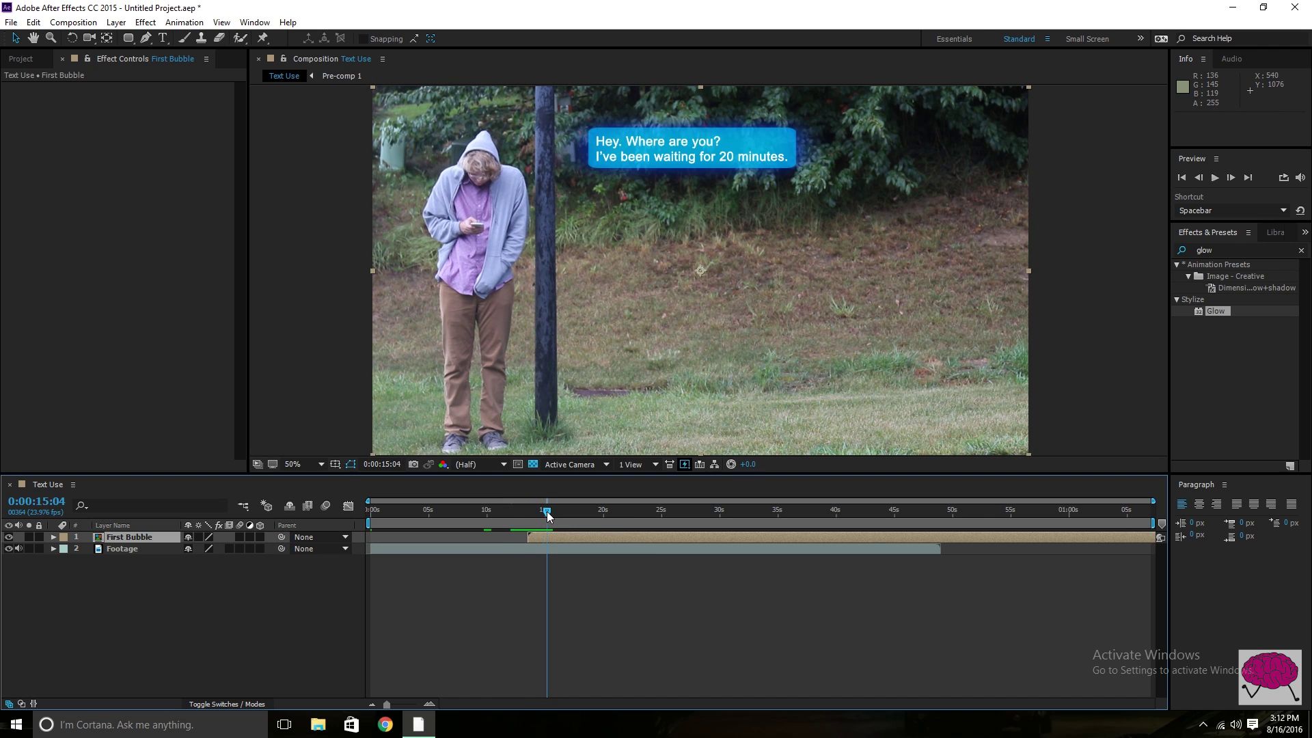
{"action": "left_click", "coordinate": [116, 22]}
Create a new full-frame bright green solid layer via Layer > New > Solid.
{"action": "mouse_move", "coordinate": [136, 39]}
{"action": "left_click", "coordinate": [435, 53]}
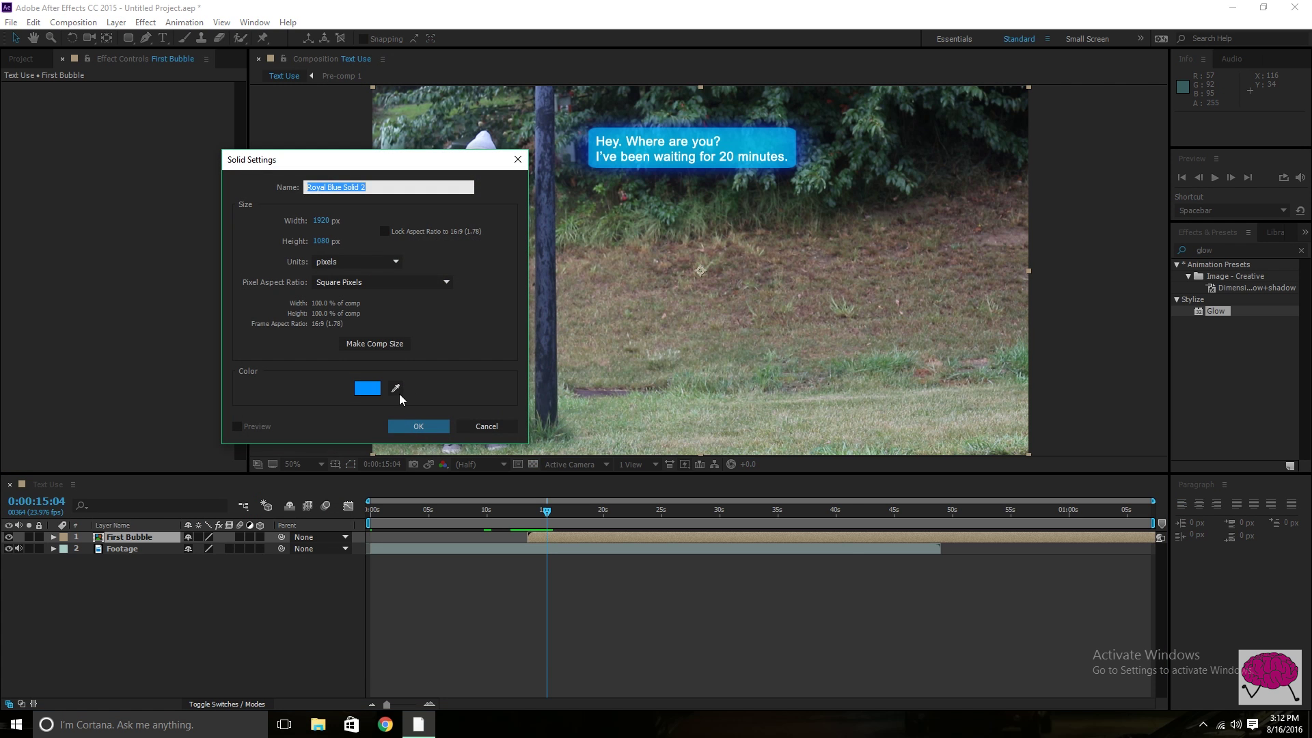
{"action": "left_click", "coordinate": [370, 389]}
{"action": "left_click_drag", "start_coordinate": [707, 531], "coordinate": [704, 586]}
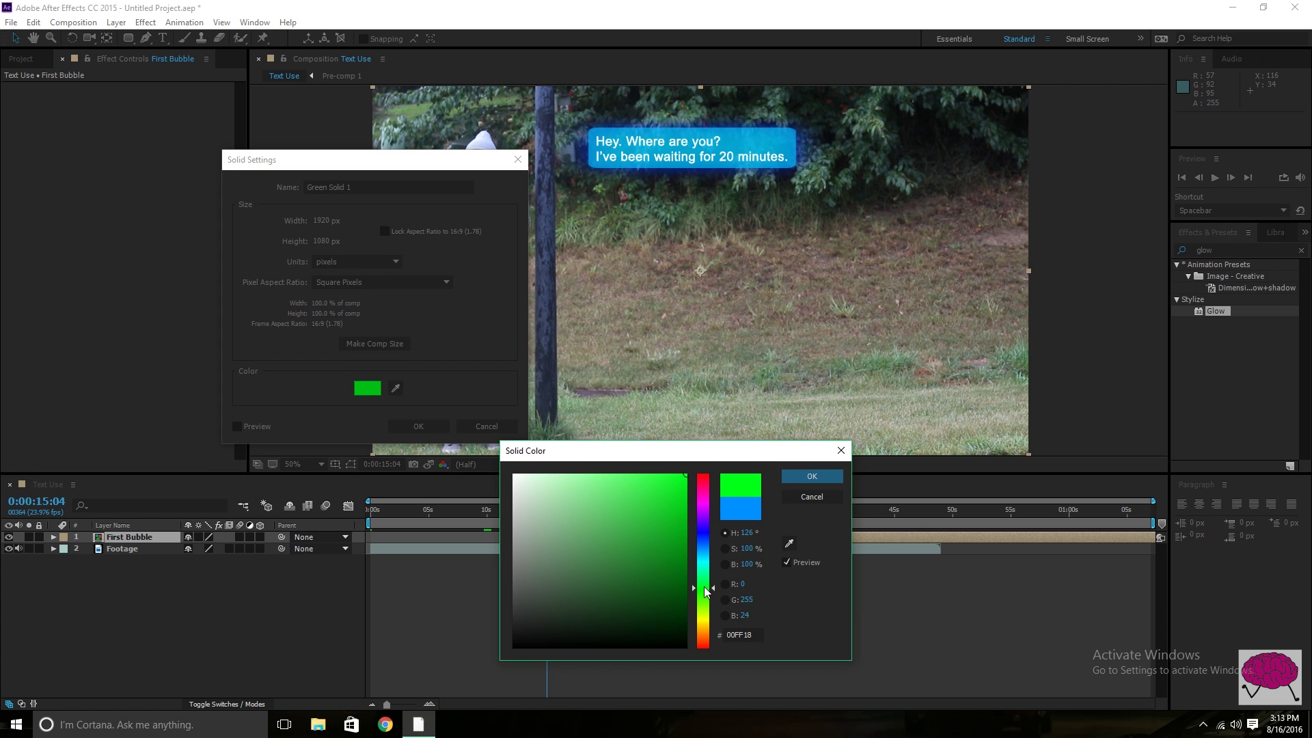
{"action": "left_click", "coordinate": [668, 509]}
{"action": "left_click", "coordinate": [799, 476]}
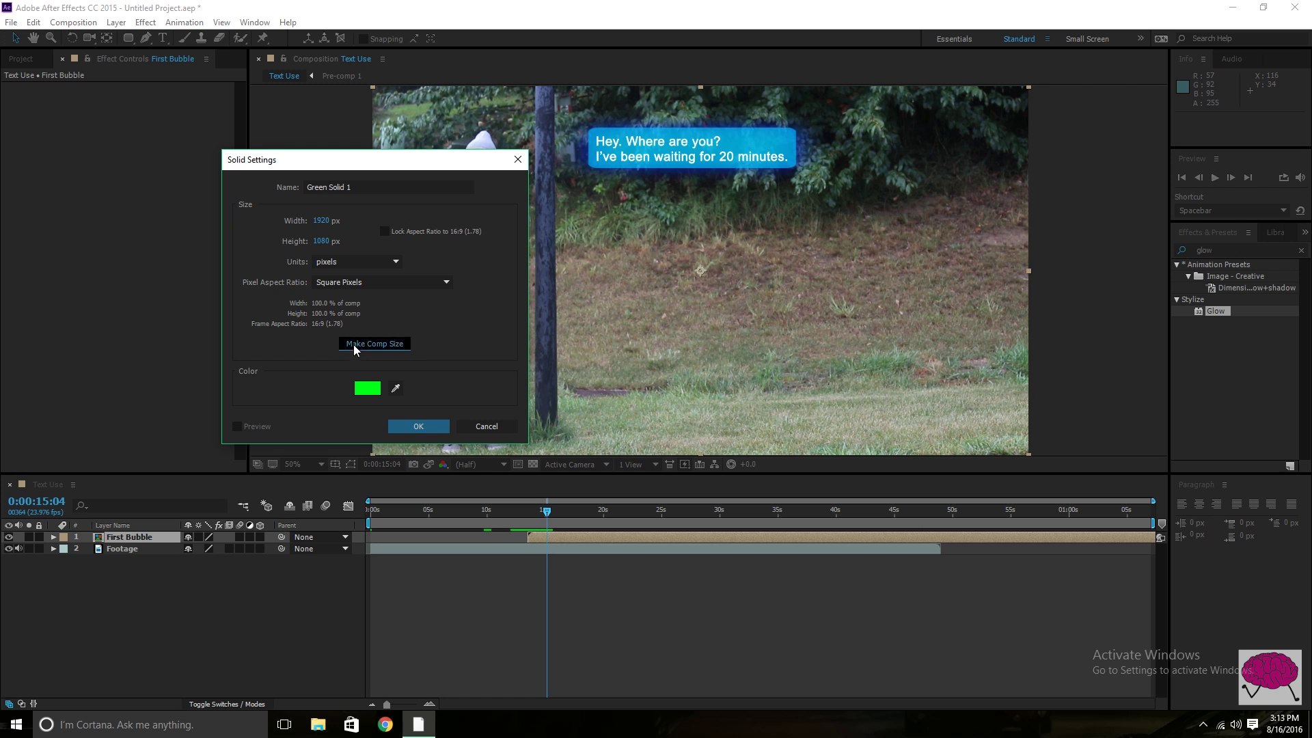
{"action": "left_click", "coordinate": [417, 425]}
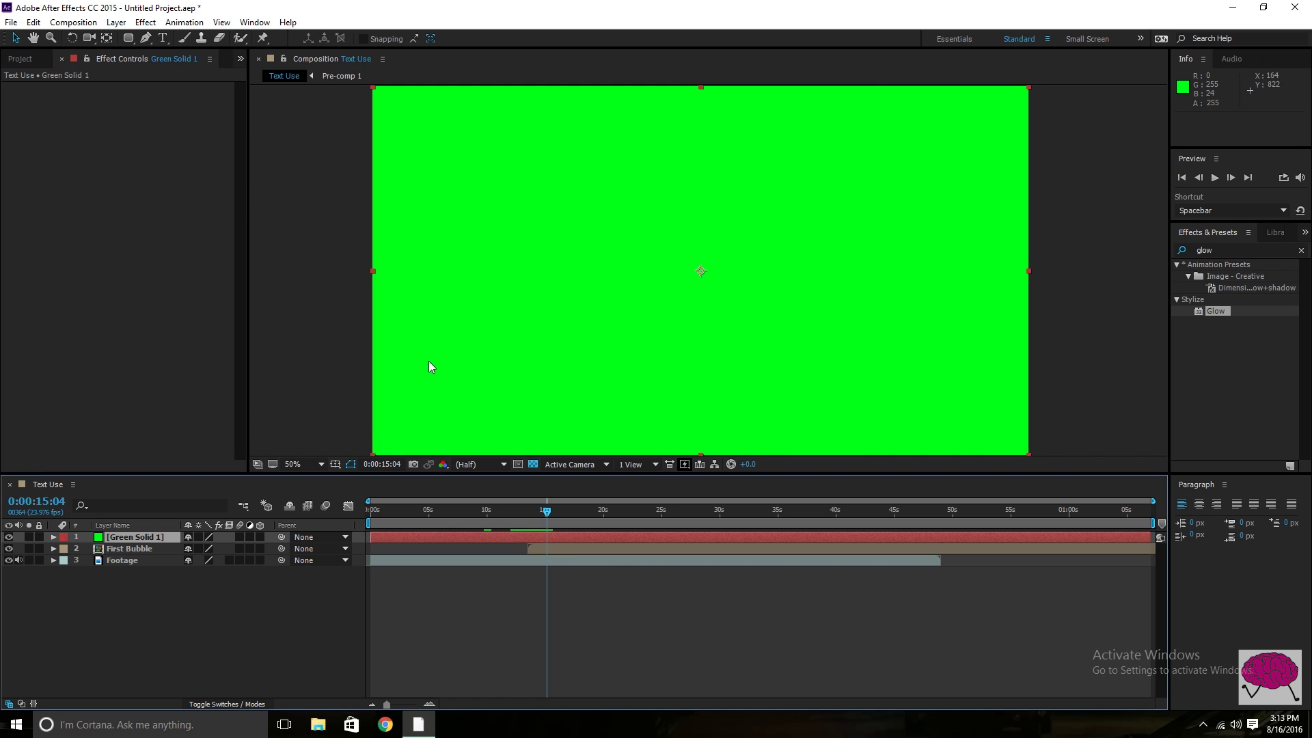
Mask the green solid to a rectangle right of the man and add Glow with radius 54.
{"action": "left_click", "coordinate": [128, 38]}
{"action": "mouse_move", "coordinate": [667, 203]}
{"action": "left_mouse_down"}
{"action": "mouse_move", "coordinate": [809, 273]}
{"action": "mouse_move", "coordinate": [854, 267]}
{"action": "left_mouse_up"}
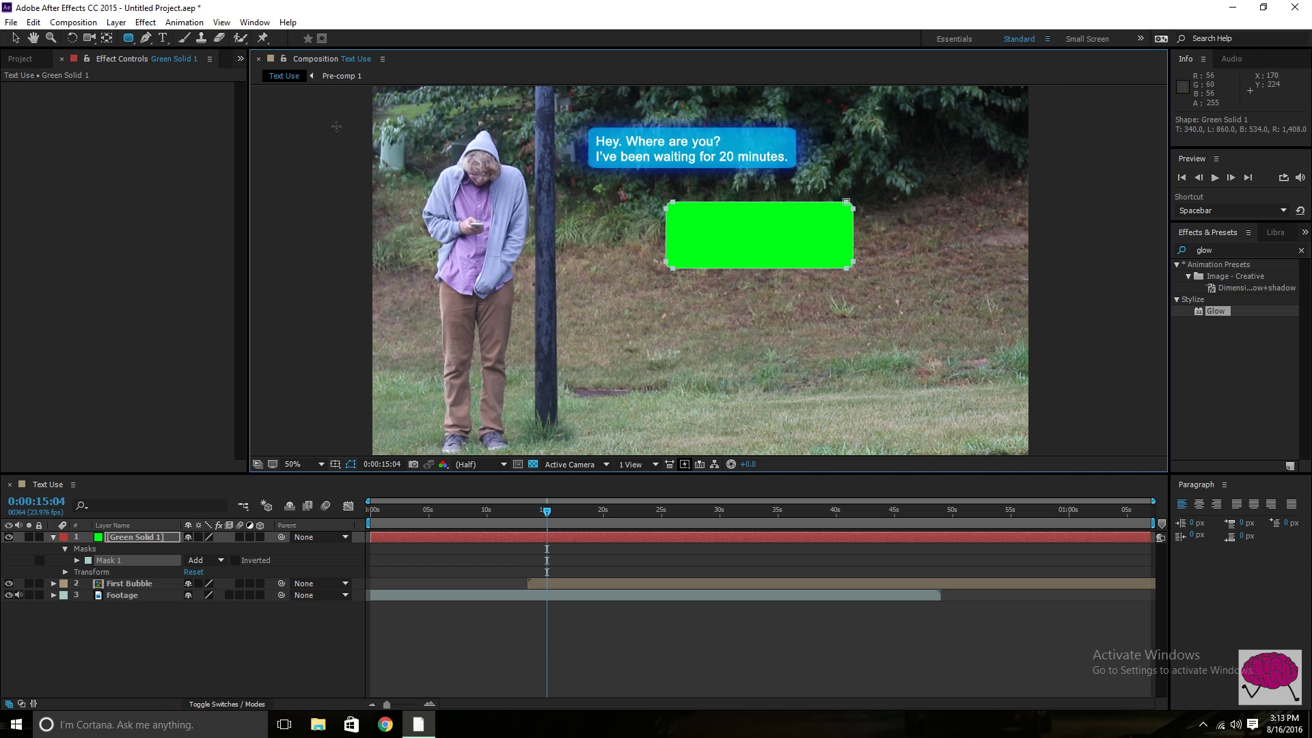
{"action": "left_click", "coordinate": [15, 37]}
{"action": "left_click_drag", "start_coordinate": [791, 239], "coordinate": [890, 237]}
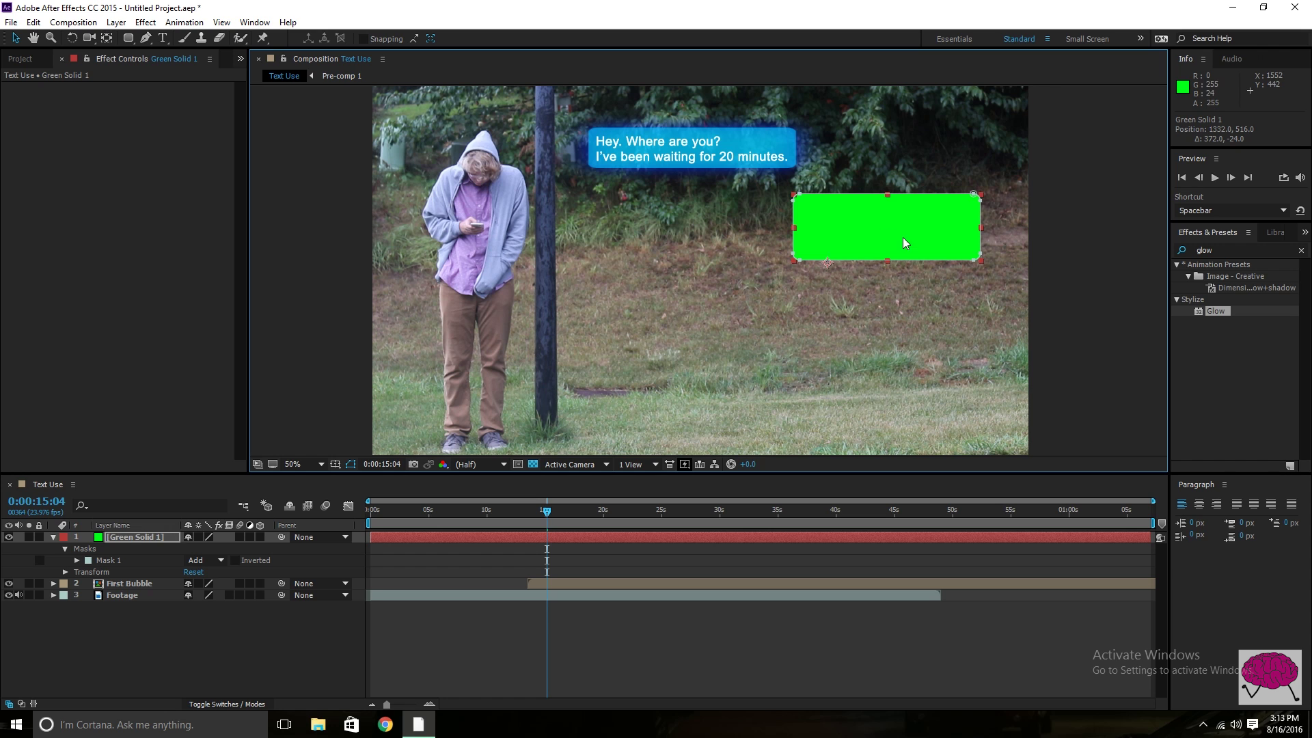
{"action": "left_click_drag", "start_coordinate": [1216, 311], "coordinate": [896, 212]}
{"action": "left_click_drag", "start_coordinate": [140, 122], "coordinate": [174, 126]}
Set Green Solid 1's Transform Opacity to 80%, then collapse the layer.
{"action": "left_click", "coordinate": [294, 142]}
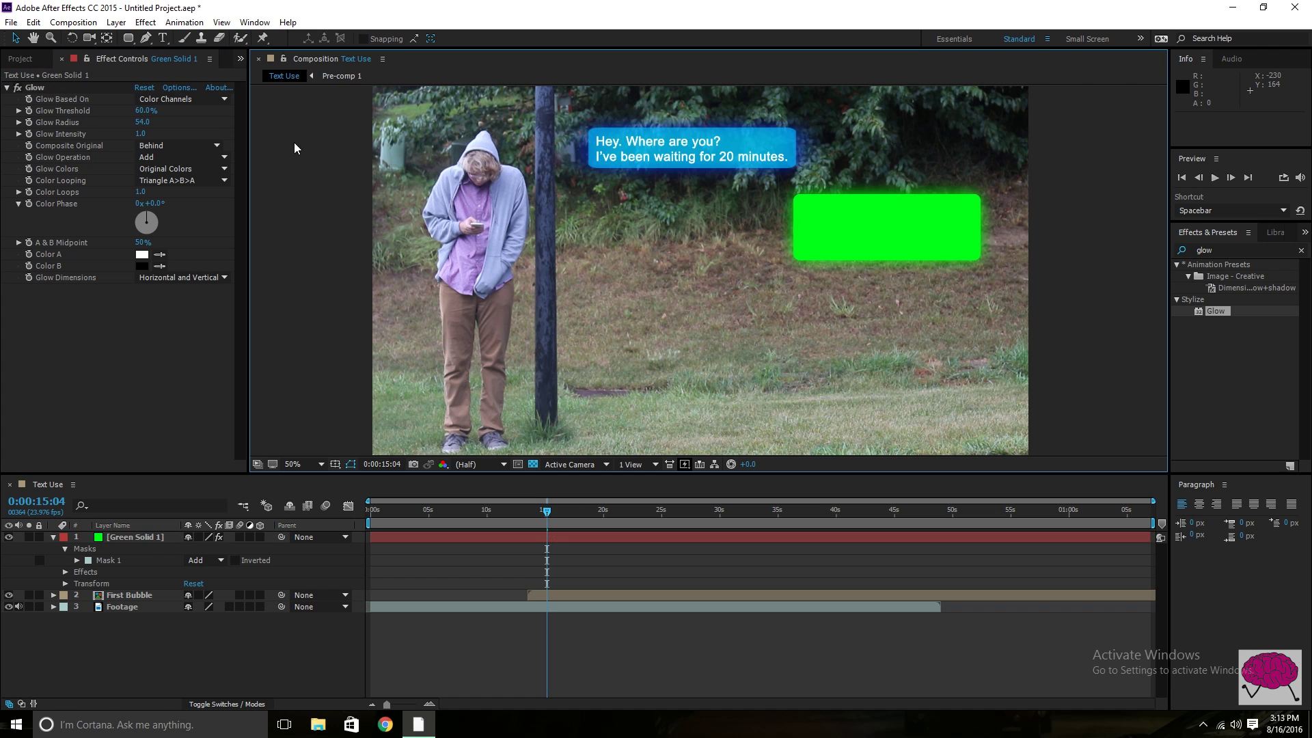
{"action": "left_click", "coordinate": [65, 584]}
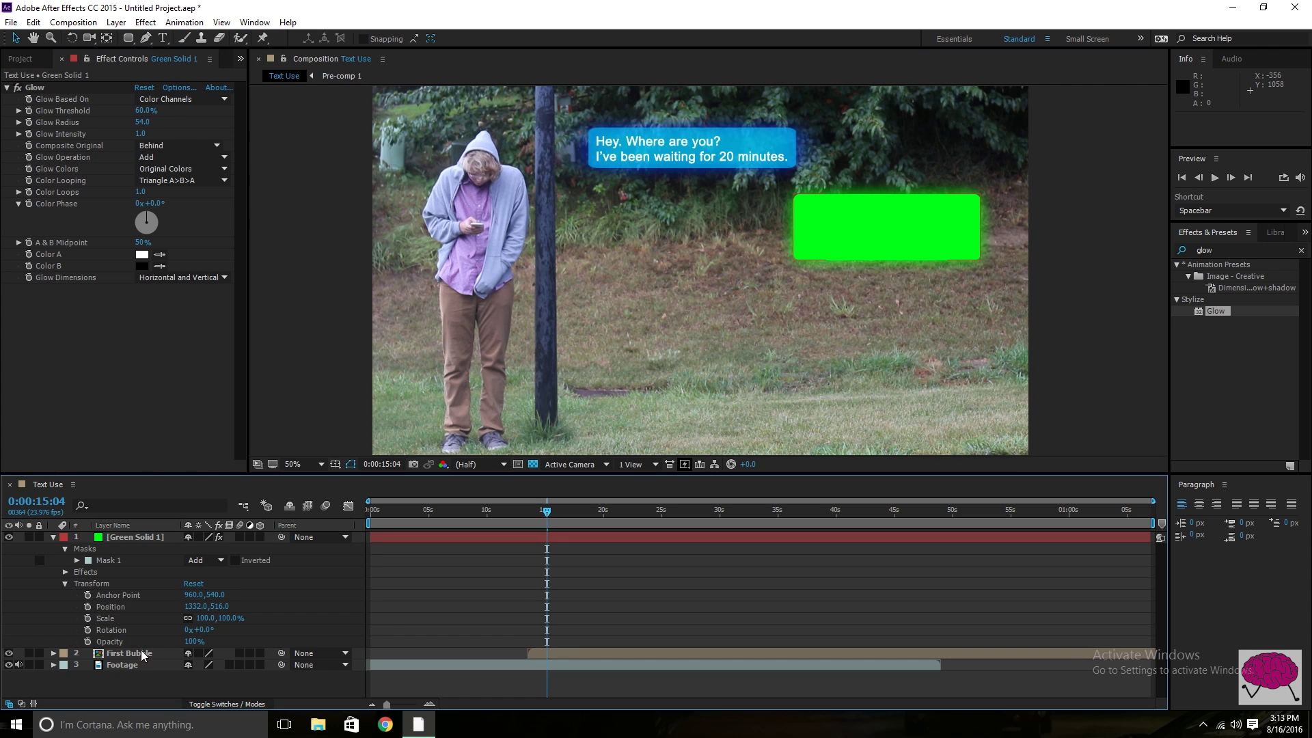
{"action": "mouse_move", "coordinate": [192, 642]}
{"action": "left_mouse_down"}
{"action": "mouse_move", "coordinate": [182, 644]}
{"action": "mouse_move", "coordinate": [194, 648]}
{"action": "left_mouse_up"}
{"action": "left_click", "coordinate": [216, 685]}
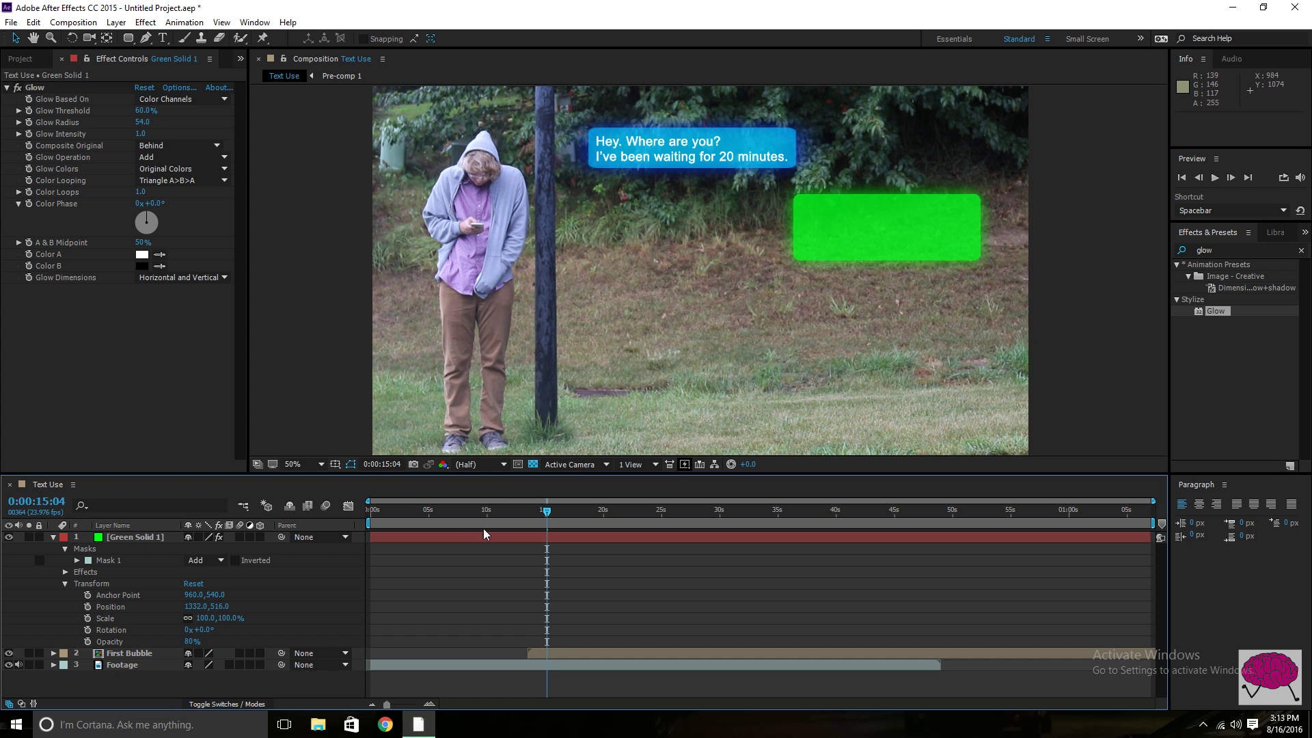
{"action": "left_click", "coordinate": [53, 537]}
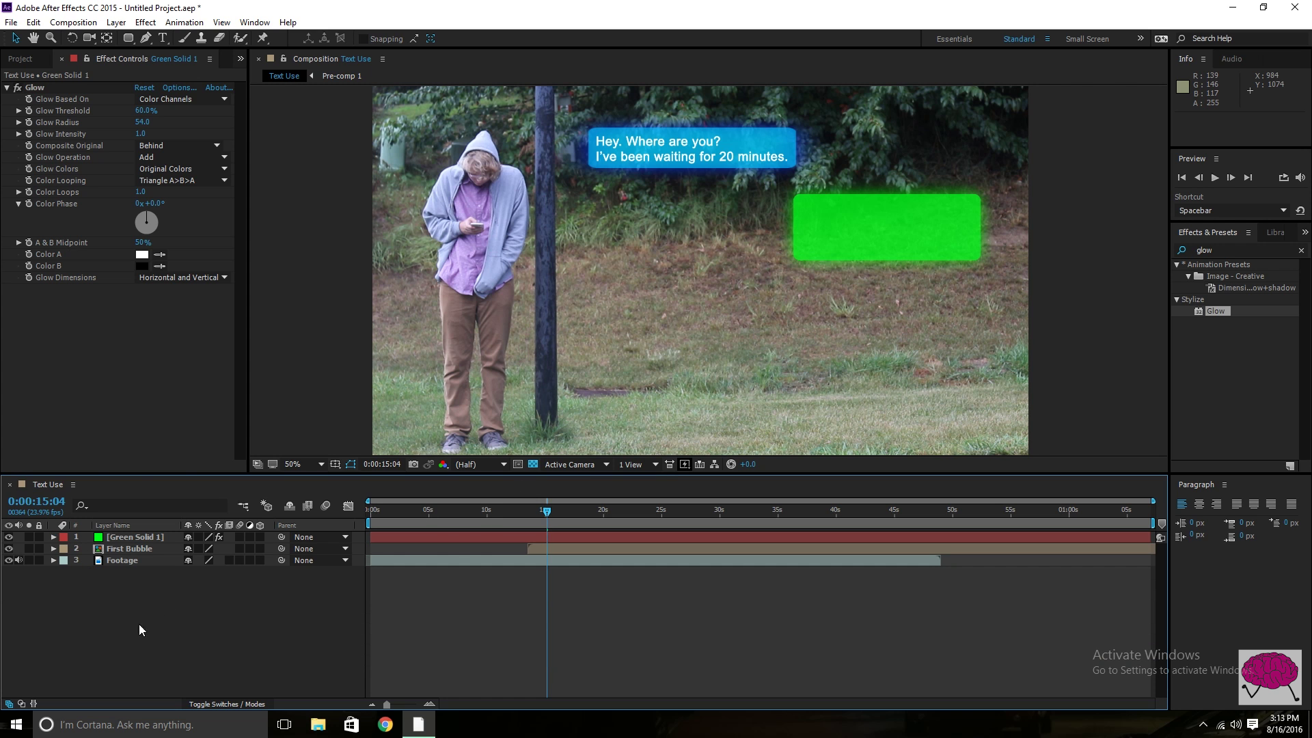
{"action": "left_click_drag", "start_coordinate": [478, 511], "coordinate": [518, 517]}
Drag the Green Solid 1 layer bar to start around 0:00:22:03 and preview the delayed reply.
{"action": "left_click", "coordinate": [522, 512]}
{"action": "key", "text": "space"}
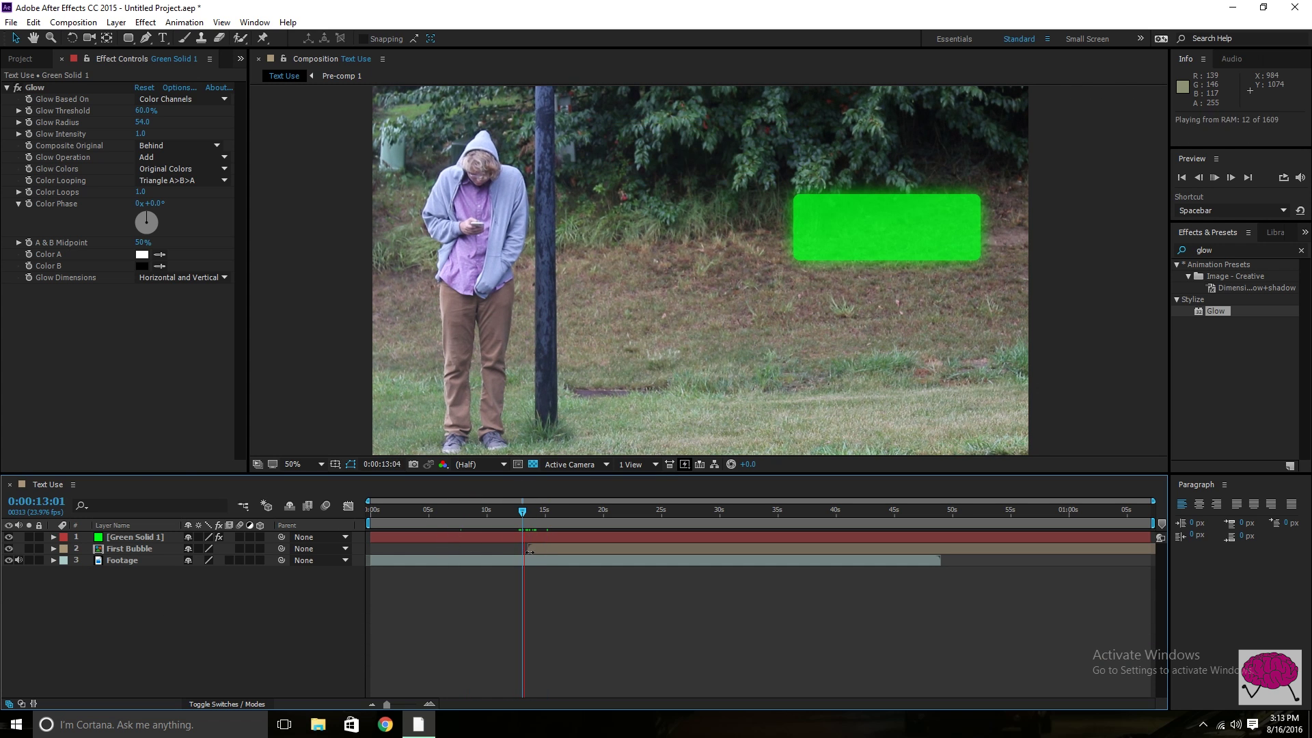
{"action": "left_click", "coordinate": [527, 510]}
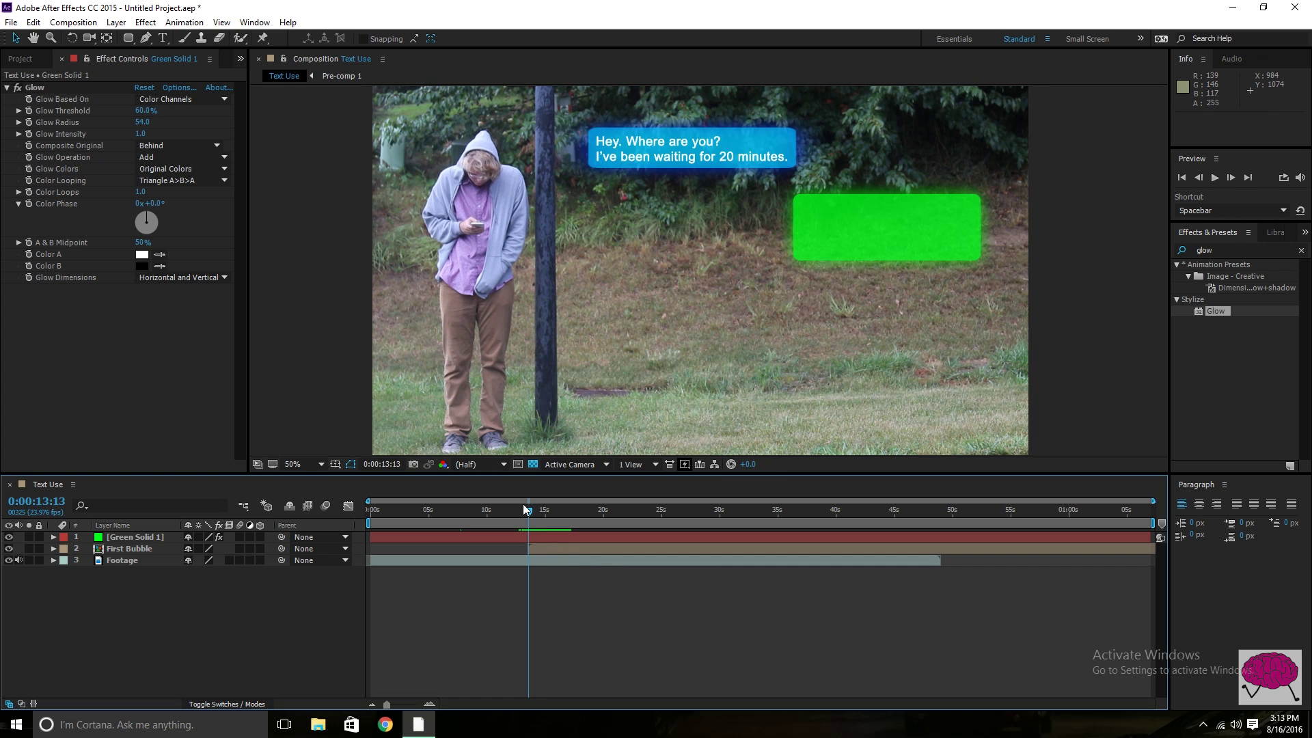
{"action": "left_click_drag", "start_coordinate": [516, 509], "coordinate": [593, 534]}
{"action": "left_click", "coordinate": [428, 540]}
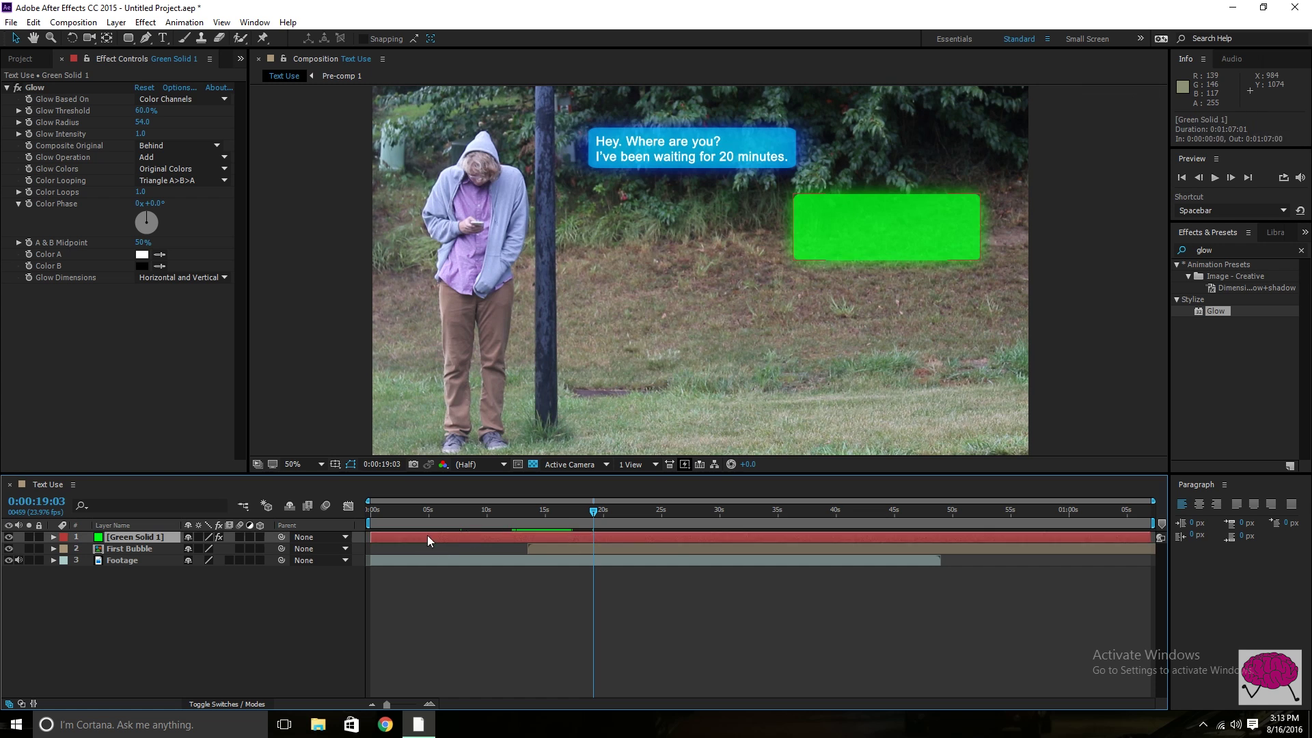
{"action": "left_click_drag", "start_coordinate": [427, 539], "coordinate": [686, 537]}
{"action": "left_click_drag", "start_coordinate": [594, 511], "coordinate": [621, 519]}
{"action": "key", "text": "space"}
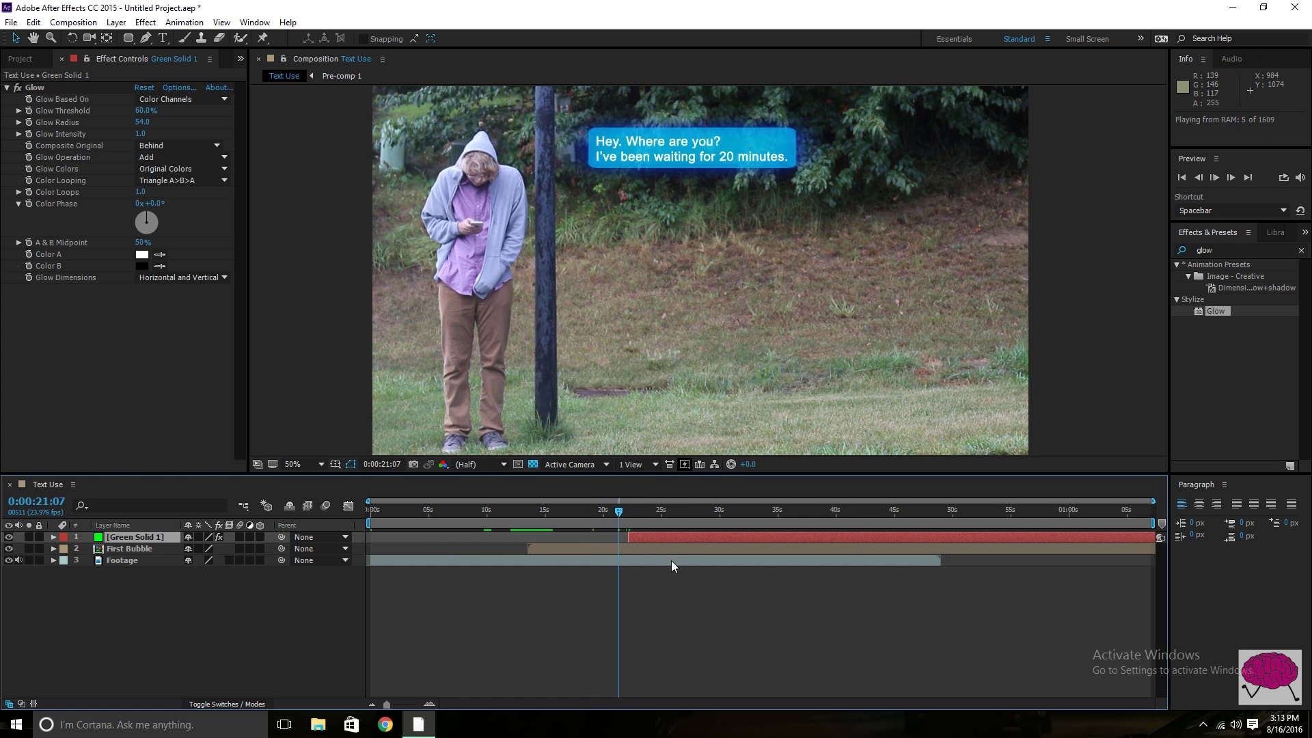
{"action": "left_click", "coordinate": [639, 511]}
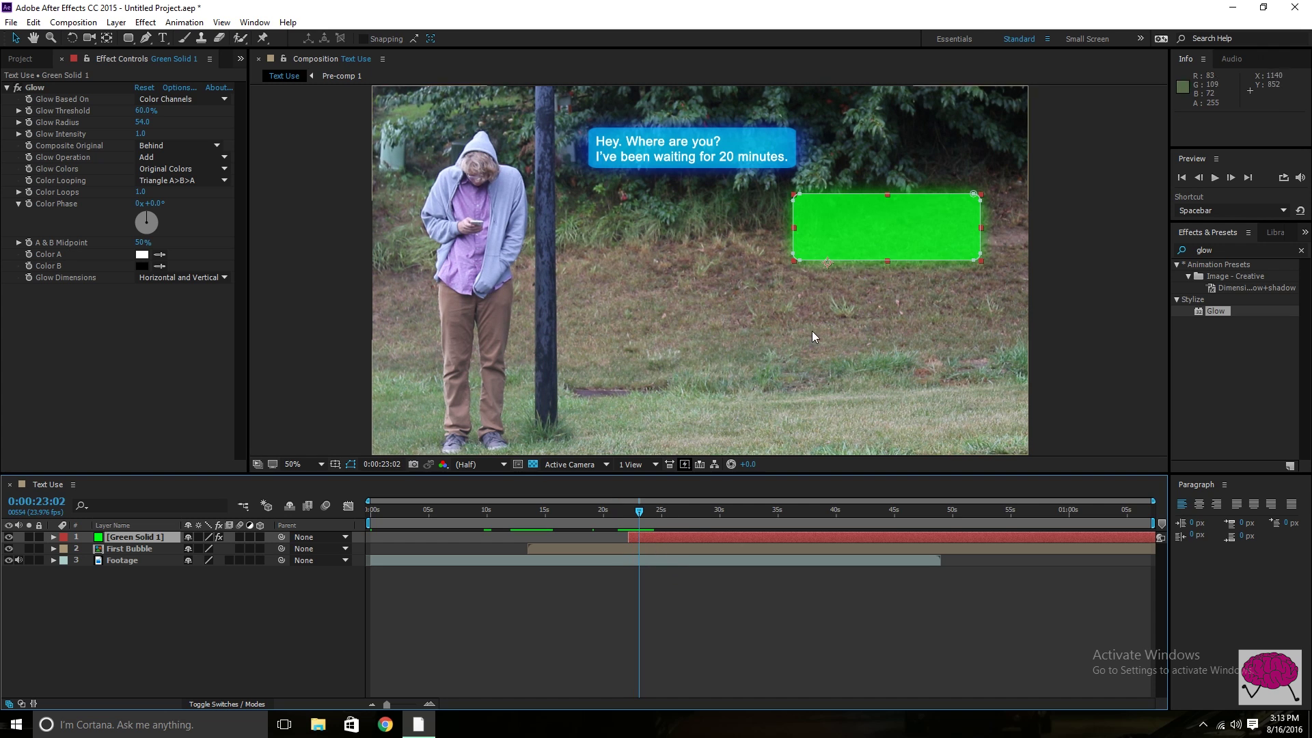